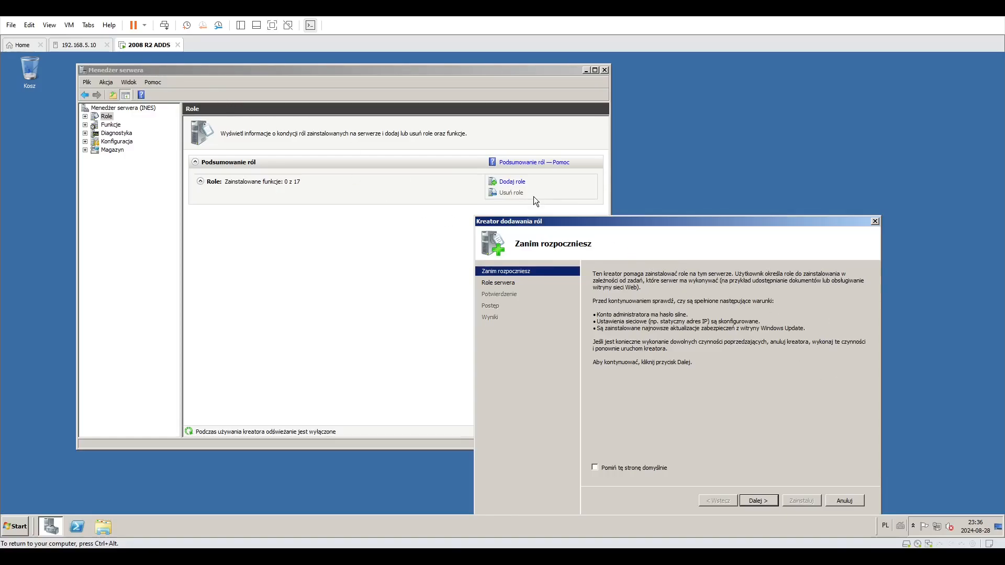
Cancel the open Add Roles Wizard on the 2008 R2 server and launch it again from the Roles summary.
left_click(874, 222)
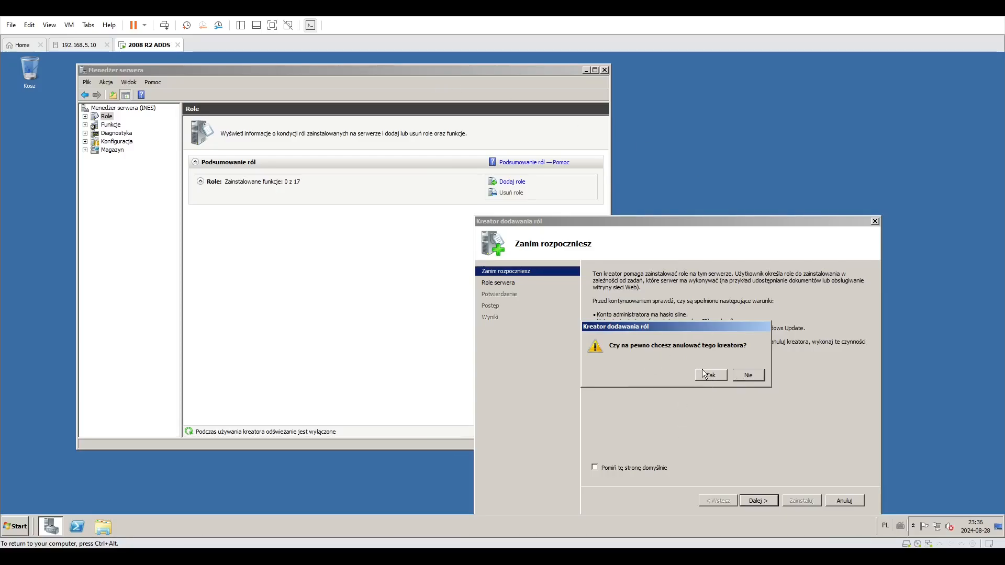
left_click(717, 376)
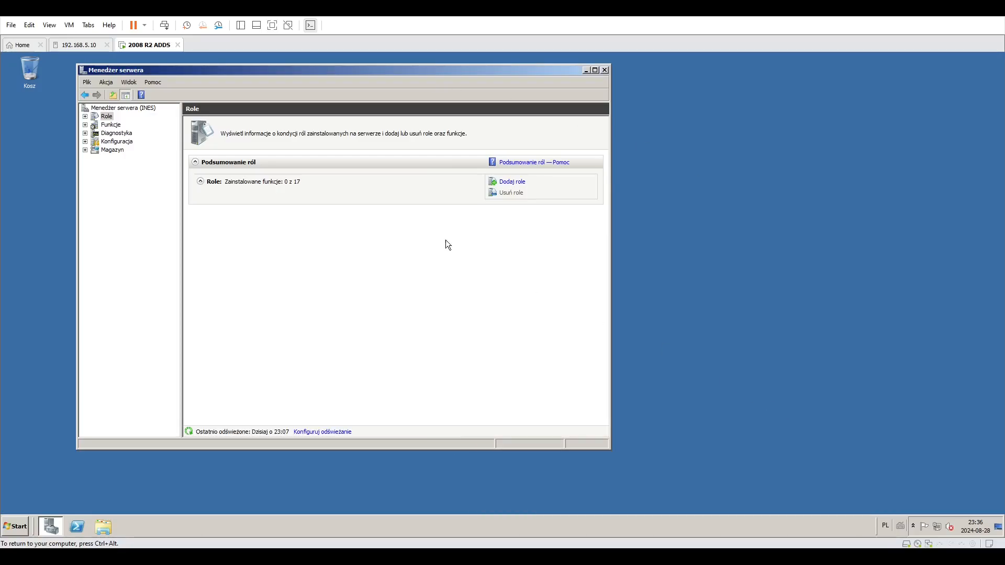
left_click(128, 110)
left_click(108, 118)
left_click(518, 186)
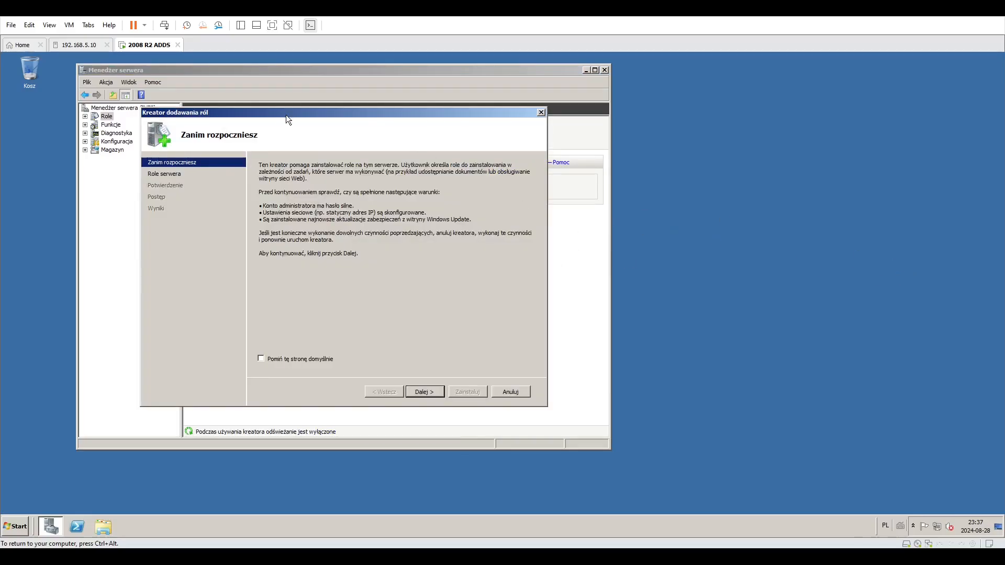
Move the Add Roles Wizard window over the Server Manager window.
left_click_drag(286, 115, 548, 218)
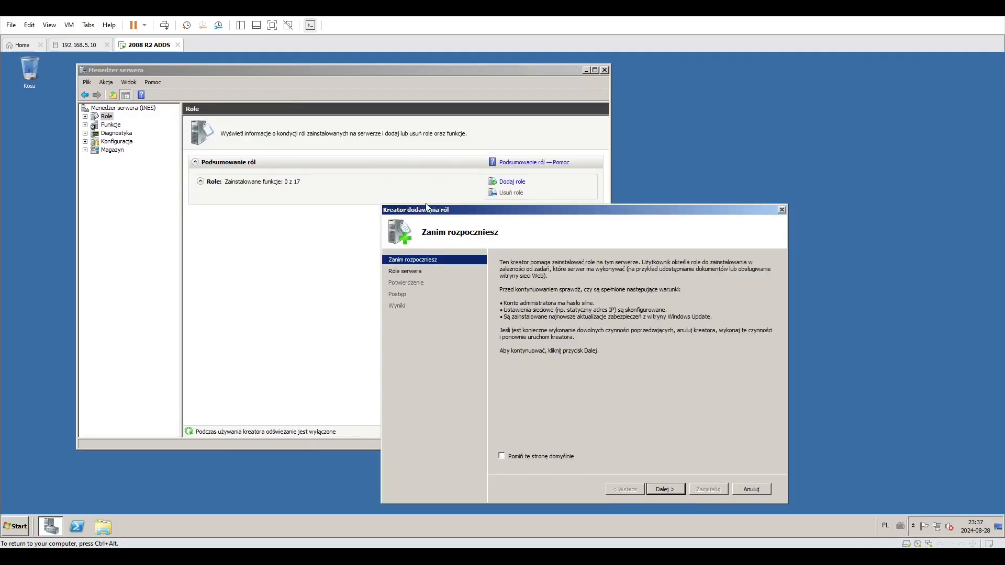
left_click_drag(456, 211, 341, 160)
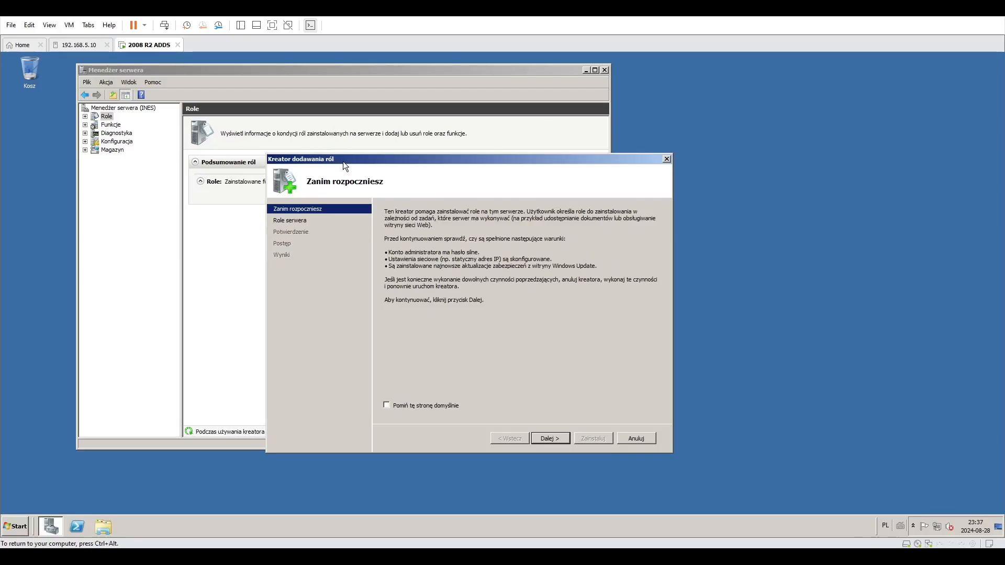
left_click_drag(343, 161, 265, 159)
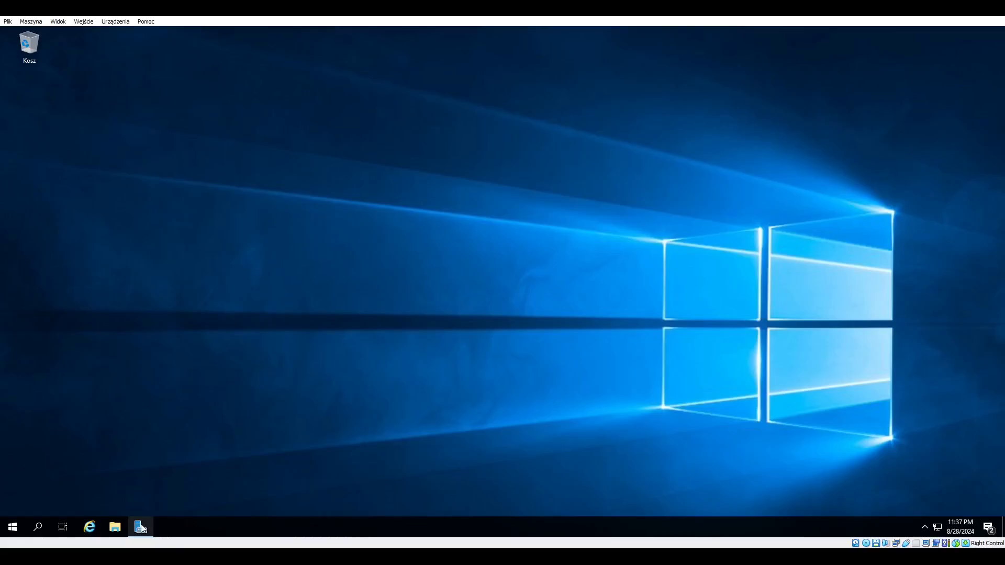
Switch to the Windows Server 2019 machine, open Server Manager and enlarge its window.
mouse_move(142, 525)
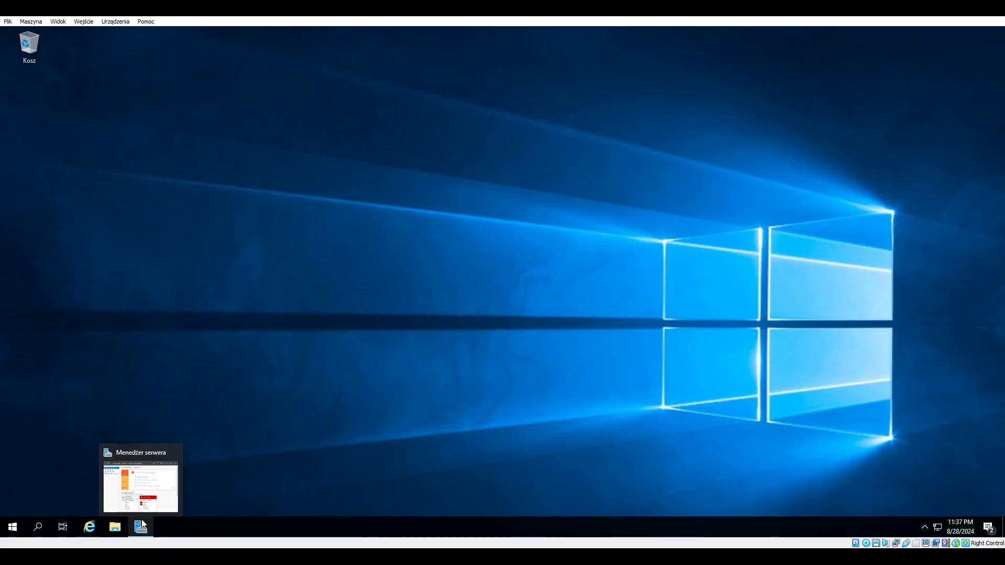
left_click(142, 525)
left_click_drag(107, 32, 306, 125)
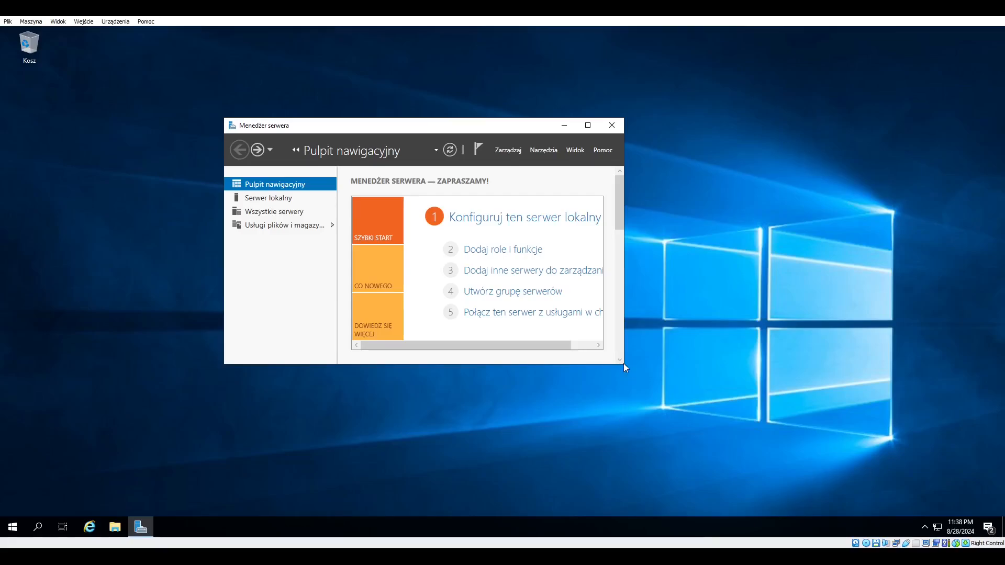
left_click_drag(623, 365, 825, 483)
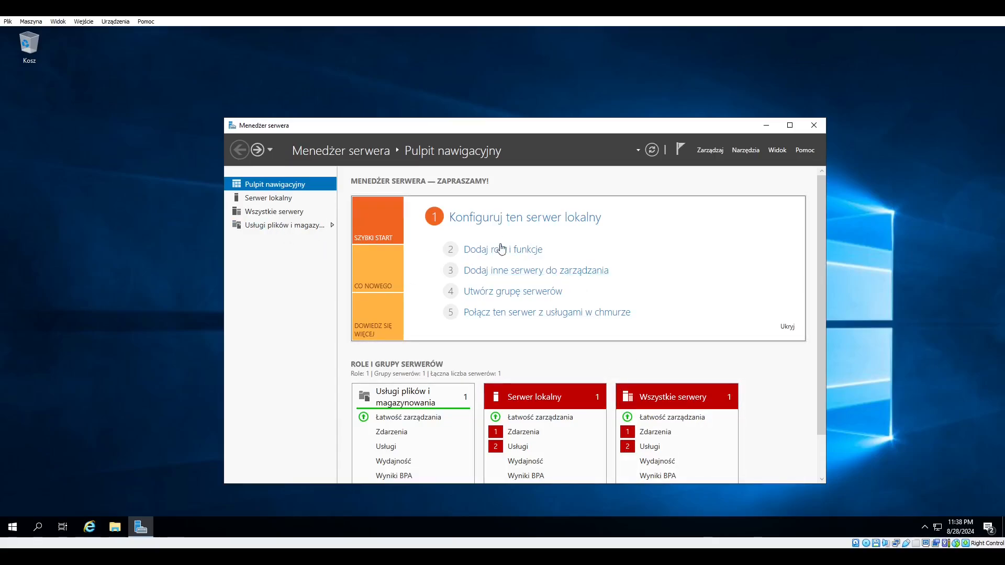
Launch the Add Roles and Features Wizard and proceed with role-based installation on the local server ws2019thing.
left_click(512, 250)
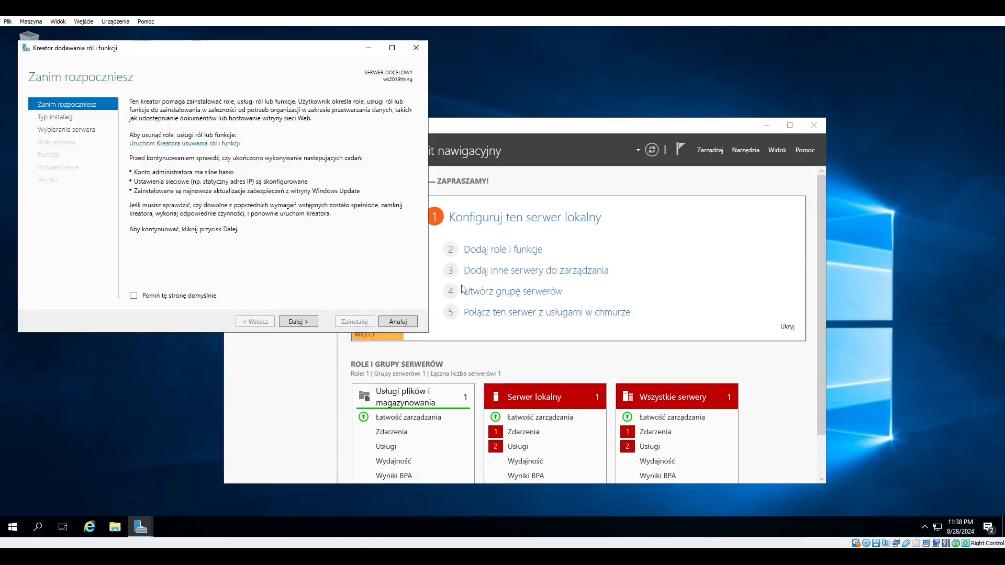
left_click(308, 322)
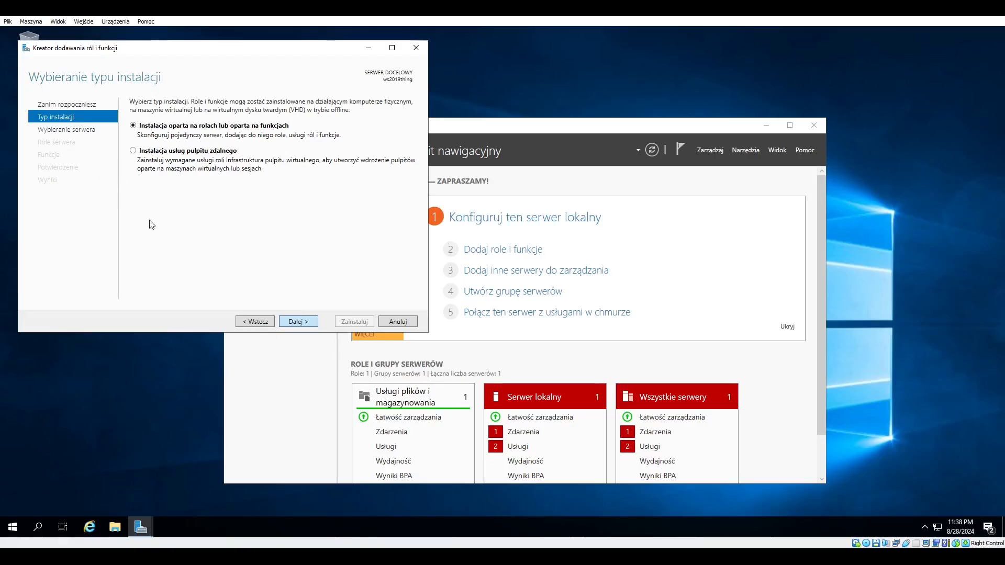
key("Return")
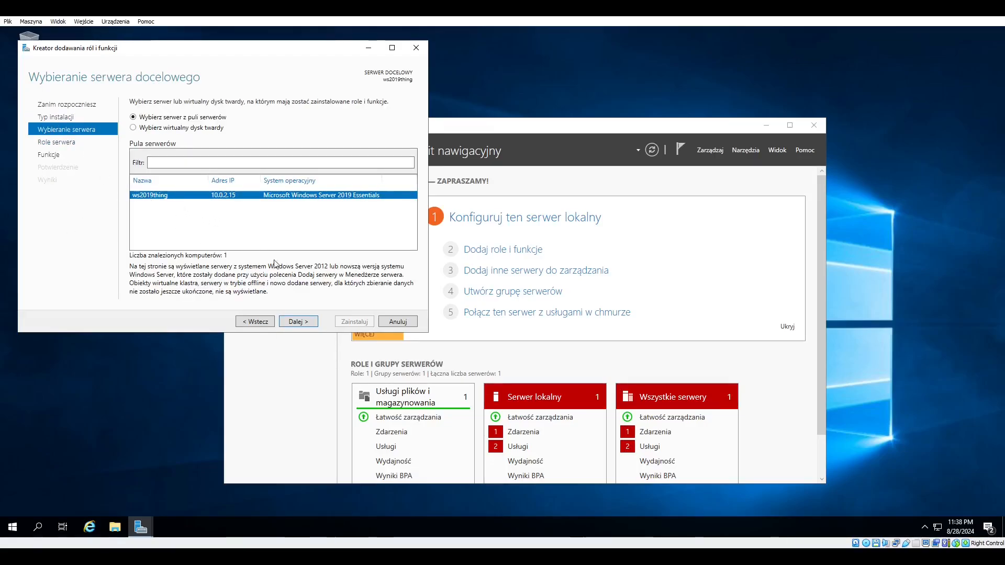
left_click(297, 322)
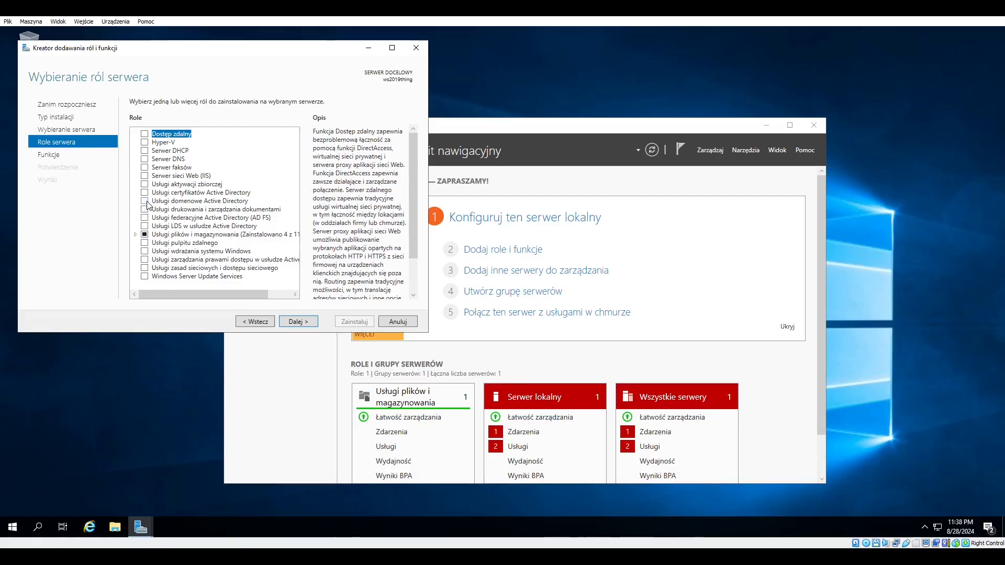
Select the Active Directory Domain Services role, add its required management tools, and advance to the confirmation page.
left_click(145, 201)
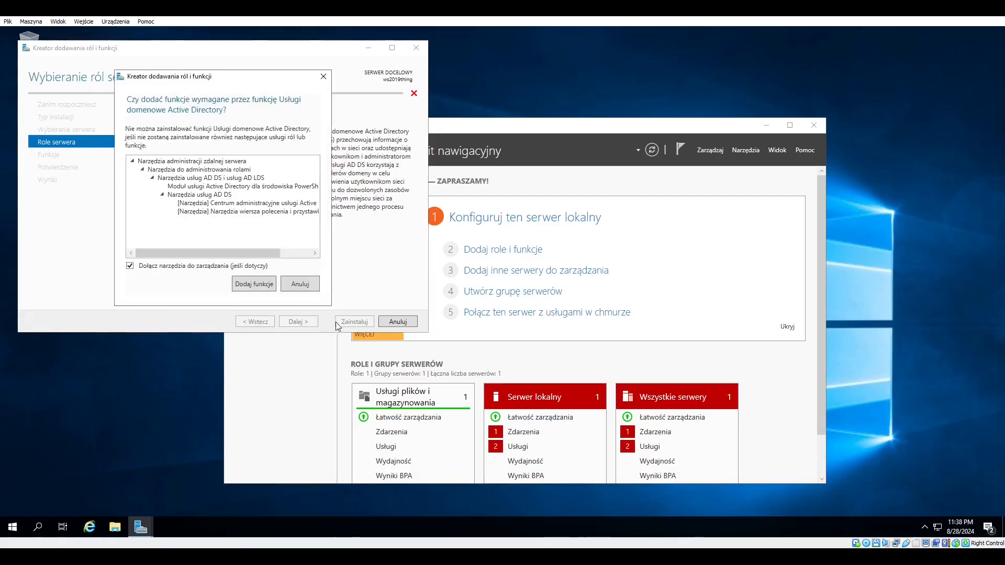
left_click(253, 284)
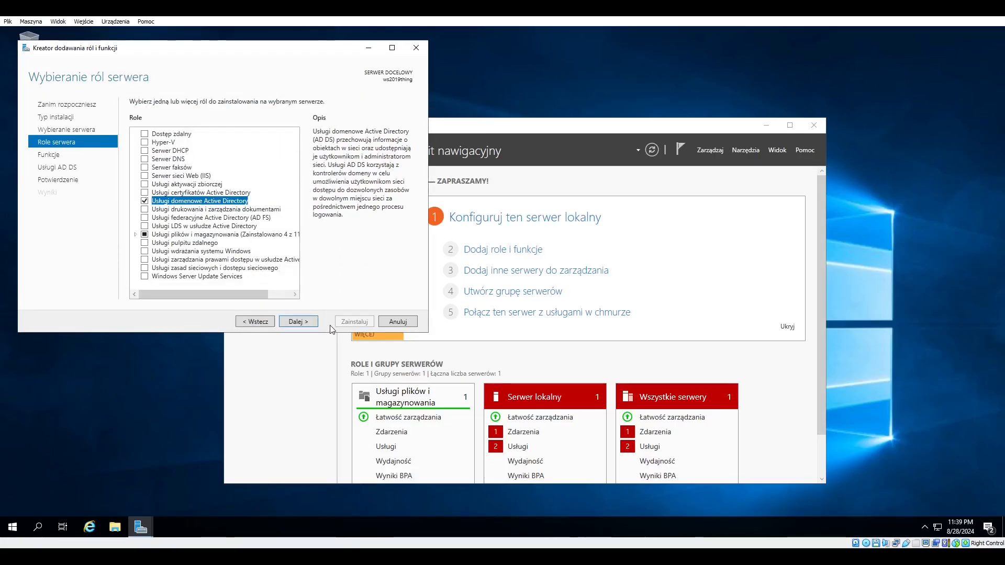
left_click(298, 322)
left_click(297, 321)
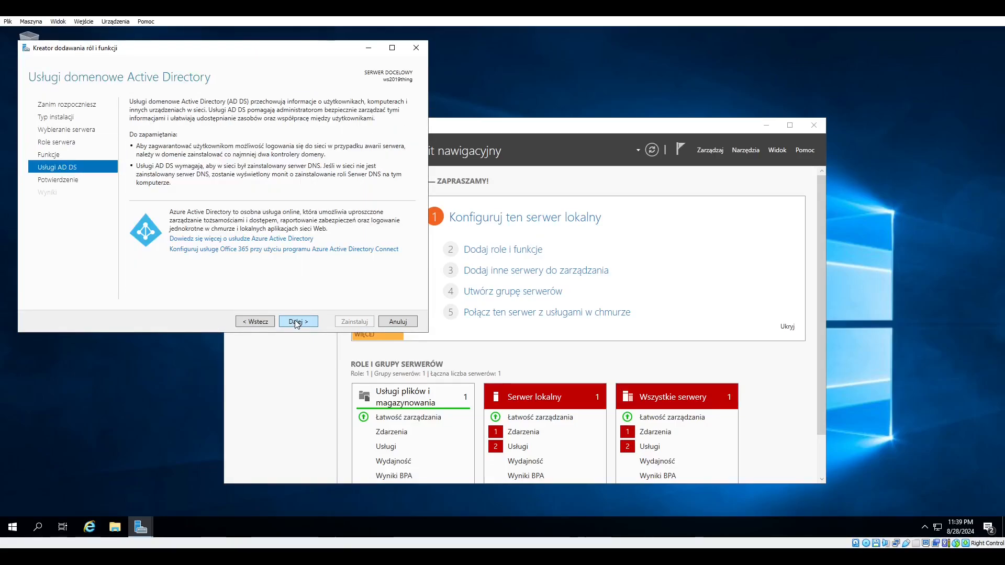
left_click(297, 321)
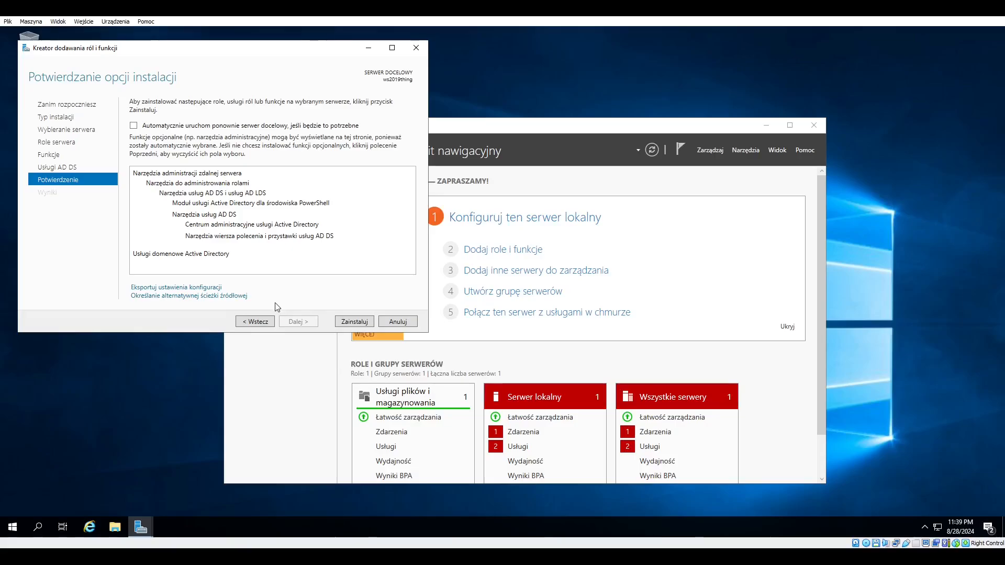
Step back through the wizard to review the selected roles and features, then return forward.
left_click(264, 321)
left_click(264, 322)
left_click(271, 321)
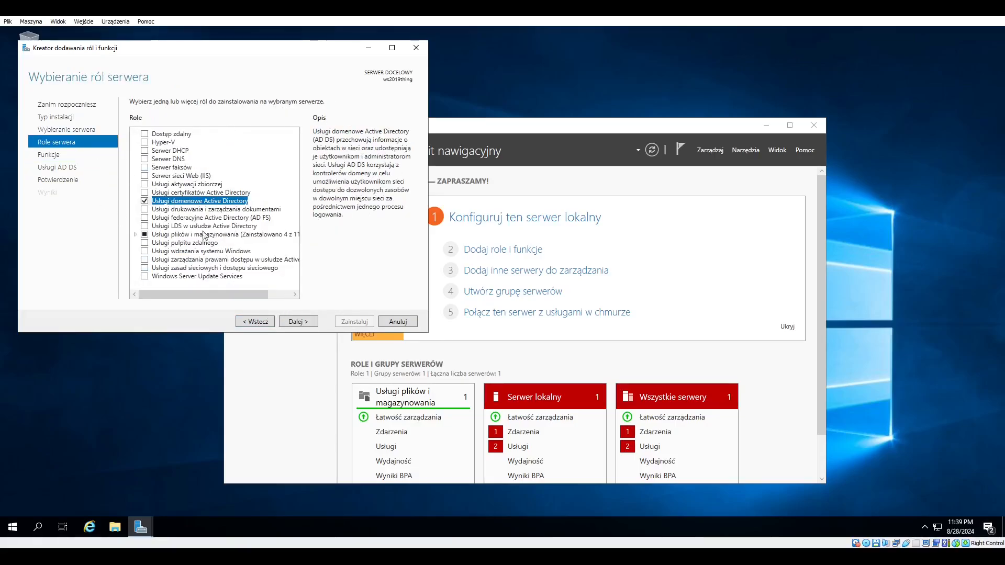
left_click(296, 322)
left_click(296, 322)
left_click(251, 321)
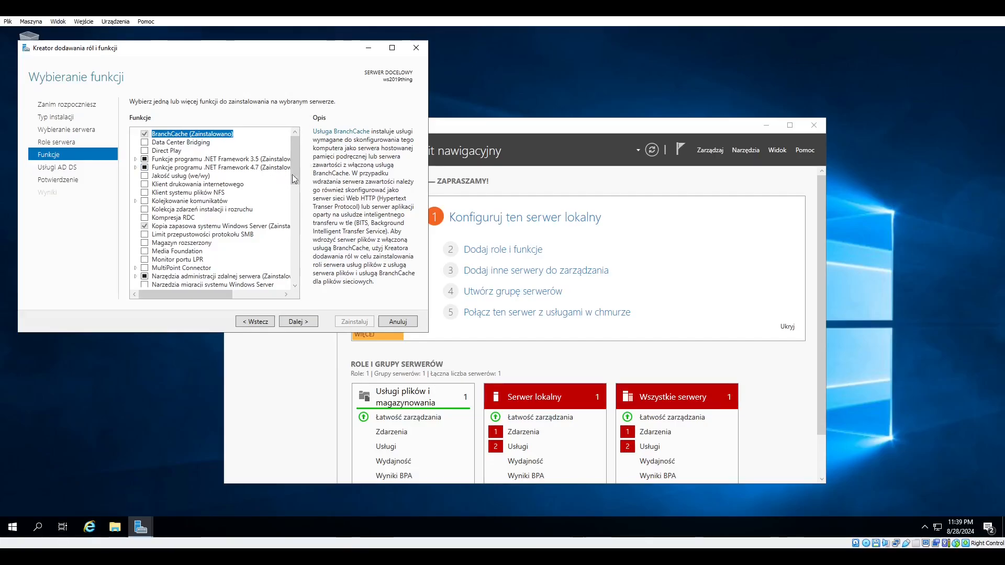
left_click(299, 321)
left_click(299, 321)
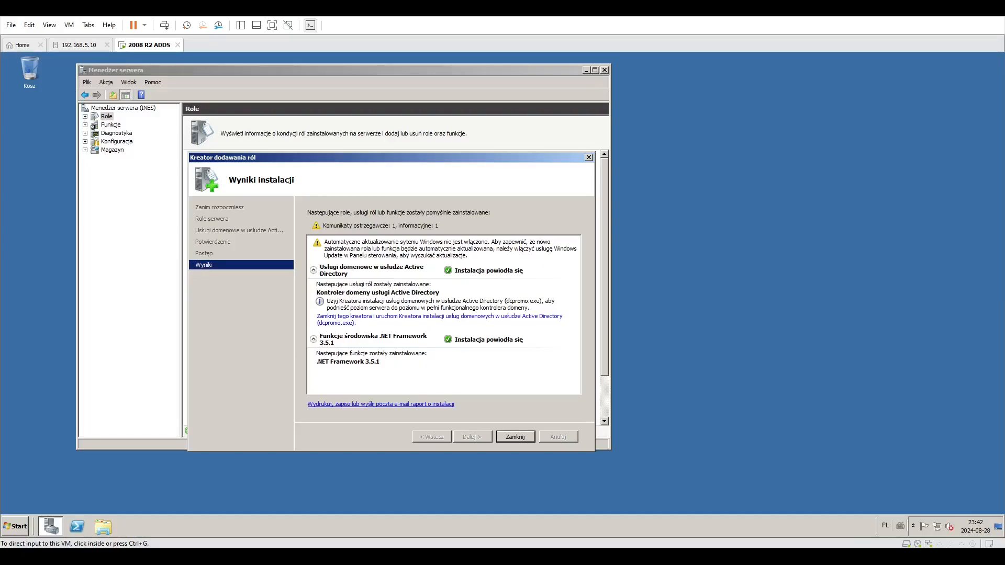
Return to the 2008 R2 server and close the Add Roles Wizard after the installation.
left_click(415, 503)
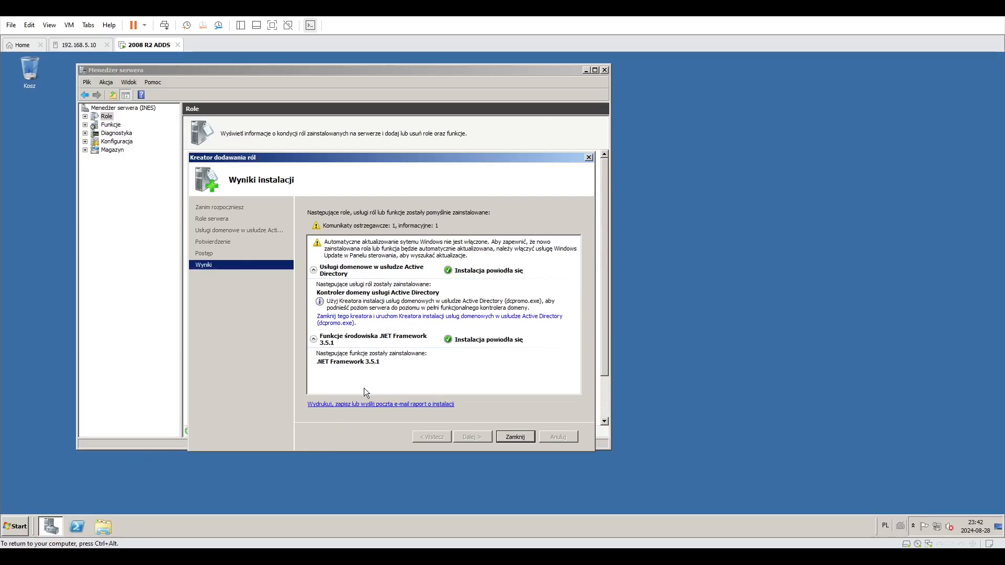
left_click(20, 526)
left_click(84, 529)
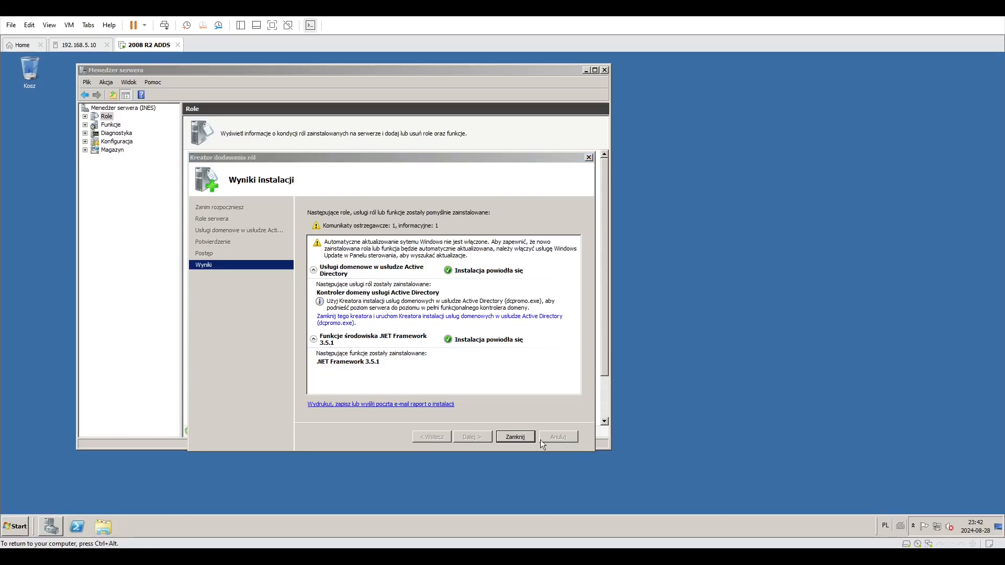
left_click(515, 437)
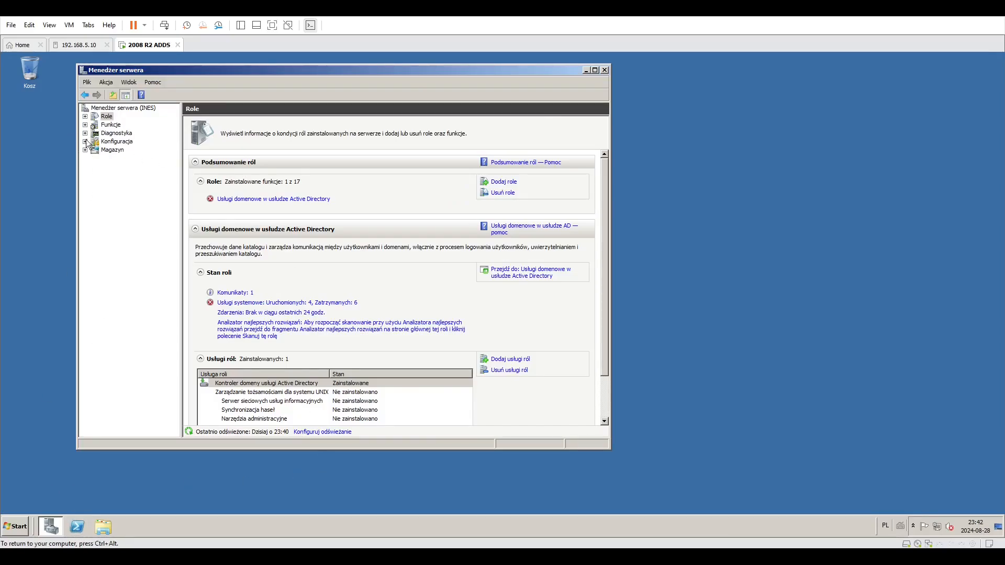
Expand Roles and open the Active Directory Domain Services node in Server Manager.
left_click(85, 117)
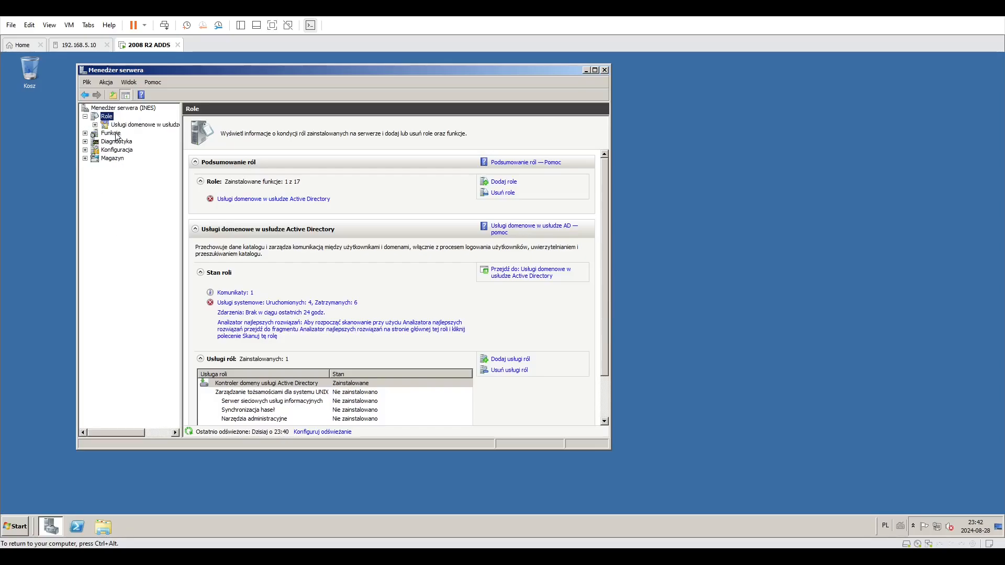
left_click(131, 124)
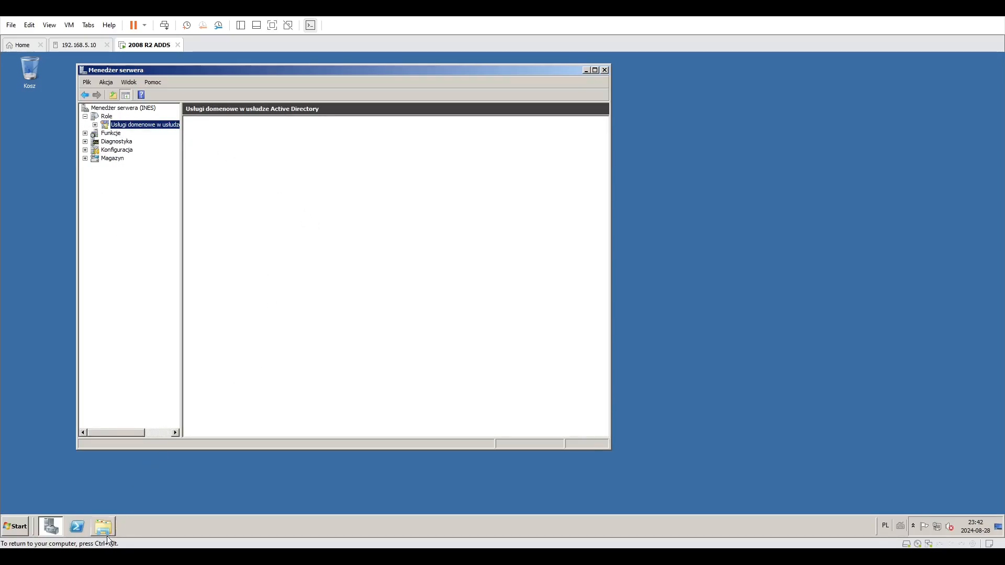
left_click(107, 536)
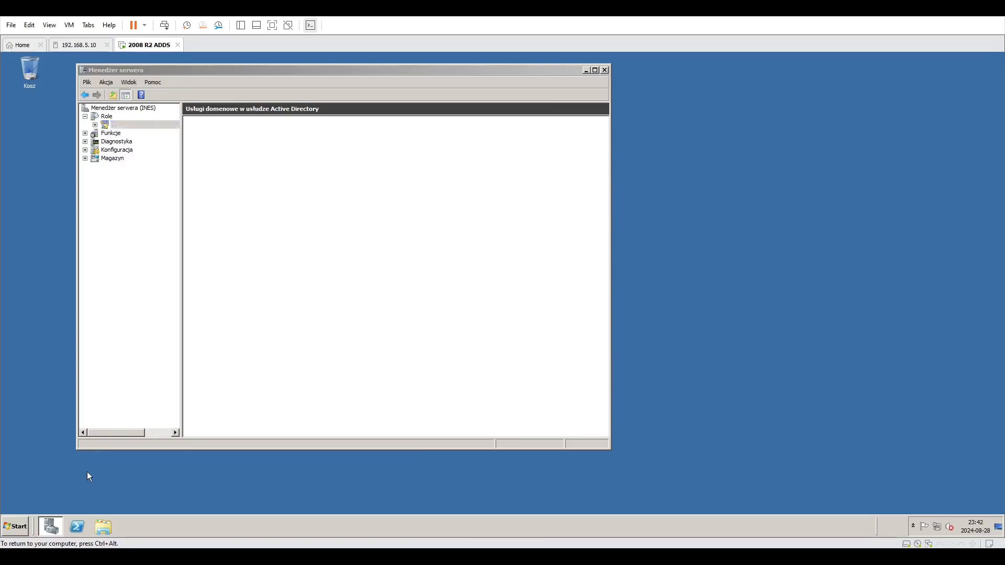
Open a Command Prompt and run dcpromo.
left_click(15, 527)
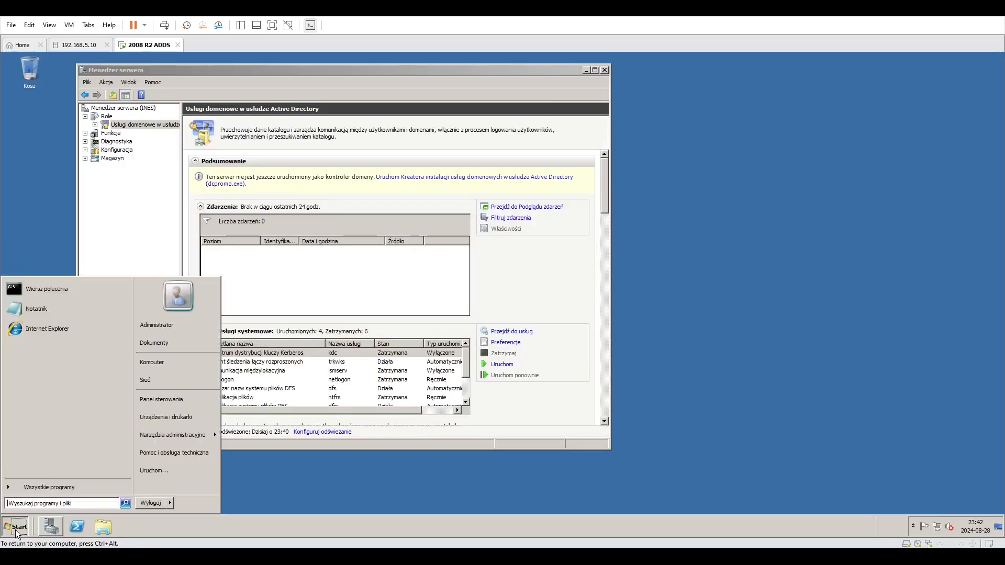
left_click(49, 291)
left_click_drag(231, 168, 244, 180)
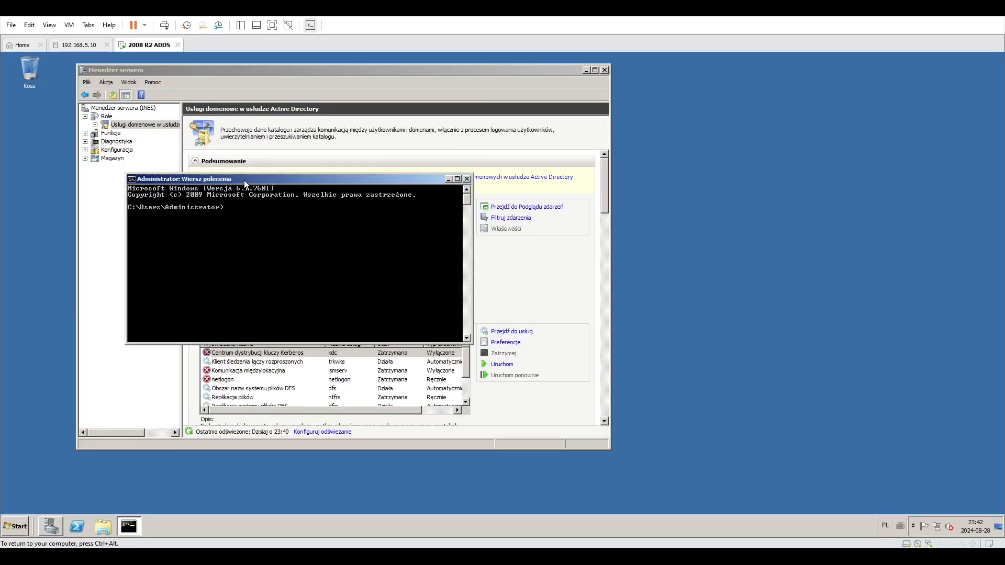
type("dcpromo")
key("Return")
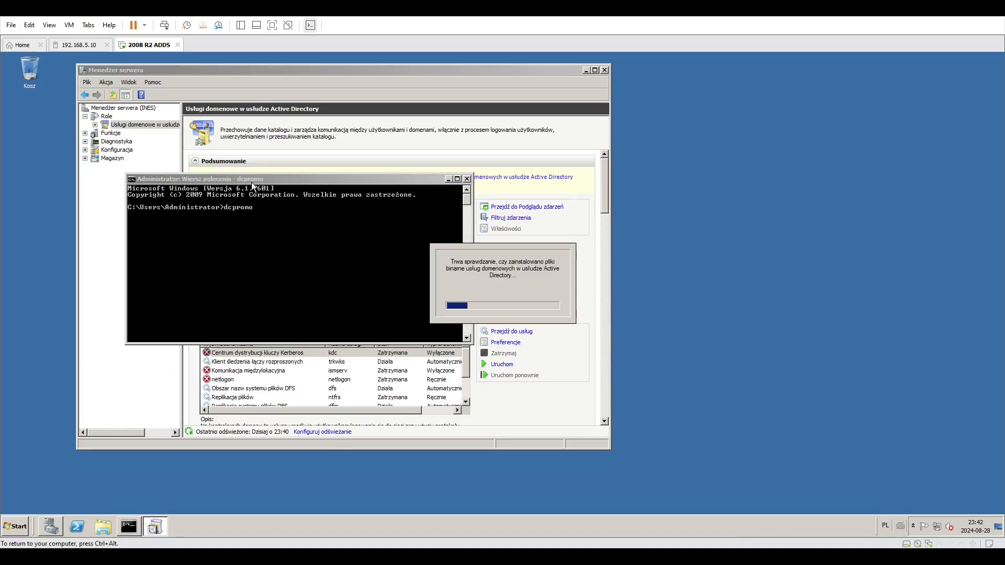
Move the Active Directory Domain Services Installation Wizard into view and advance past the welcome and operating system compatibility pages.
left_click(448, 179)
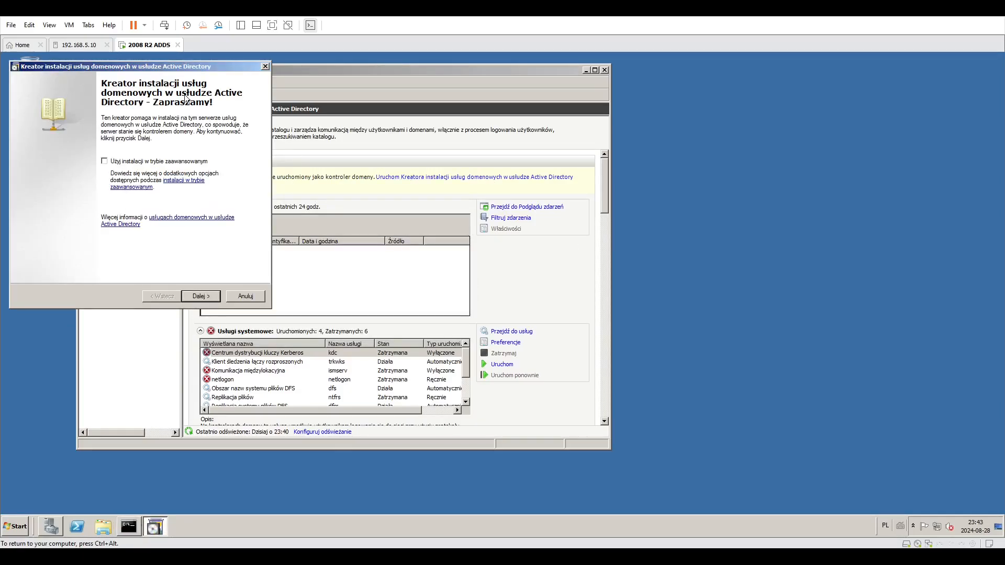
left_click_drag(140, 71, 354, 127)
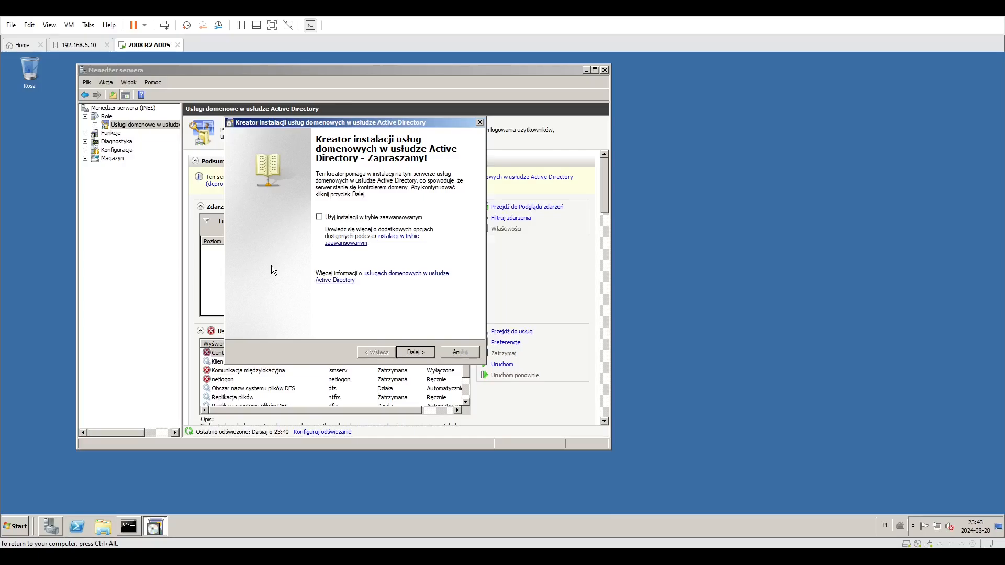
left_click(416, 353)
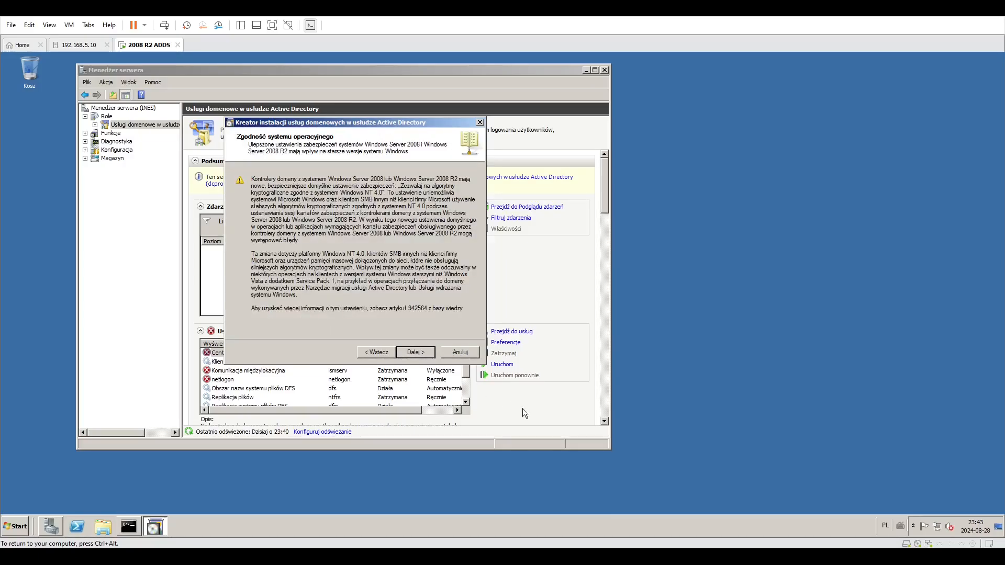
left_click(415, 352)
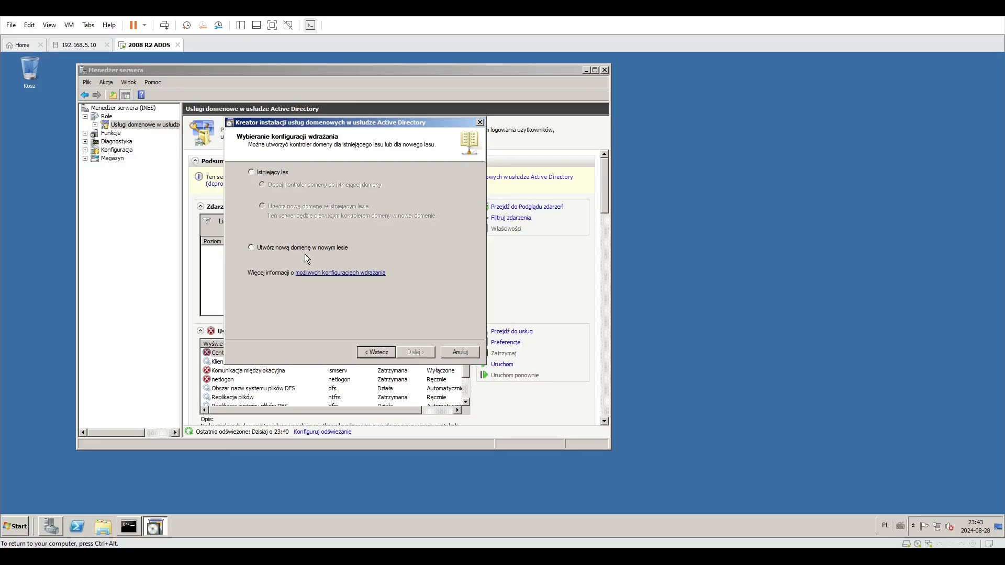
Switch to the Windows Server 2019 machine, dismiss the notifications panel and move the Server Manager window.
key("ctrl+alt")
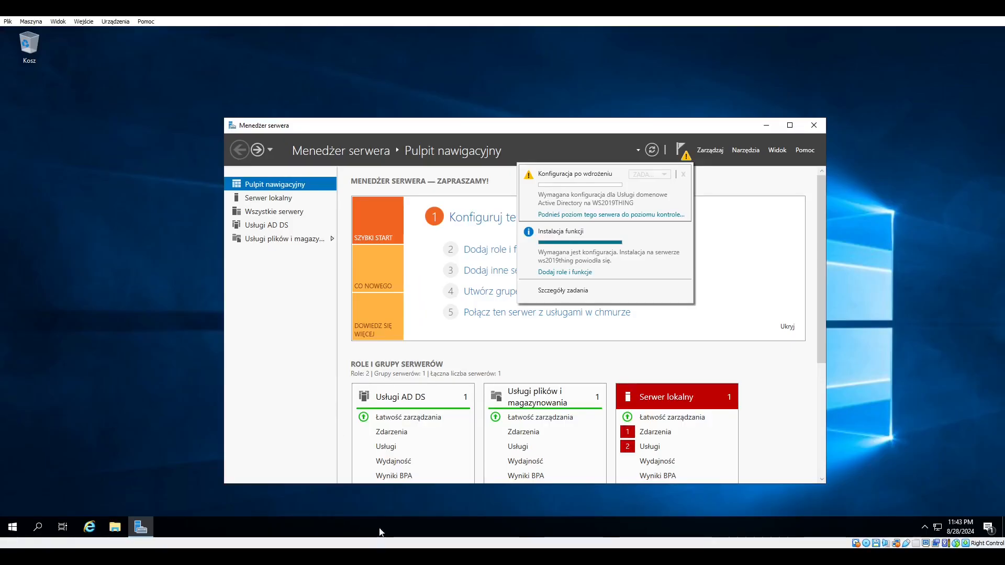
left_click(612, 136)
left_click_drag(674, 126, 574, 113)
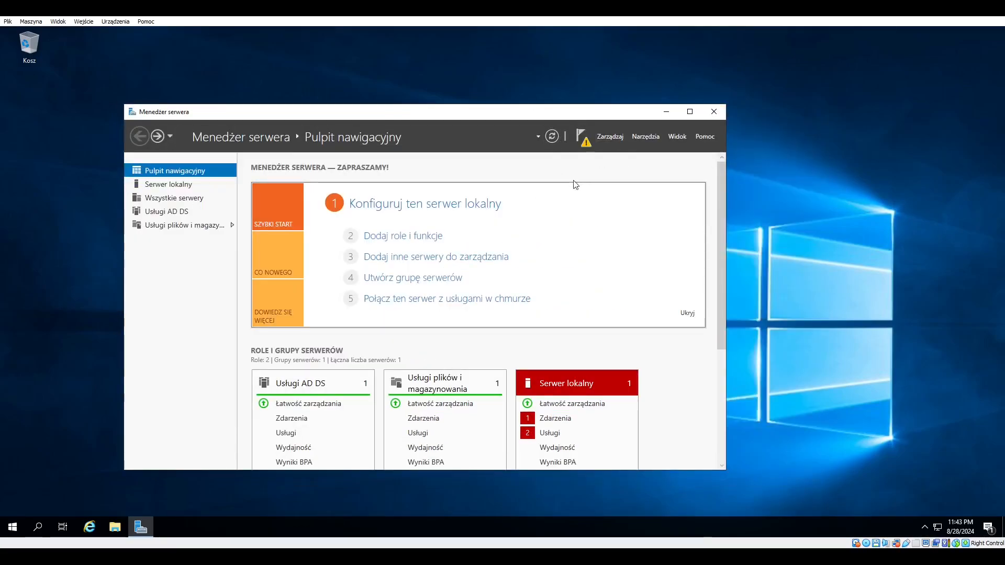
left_click(578, 137)
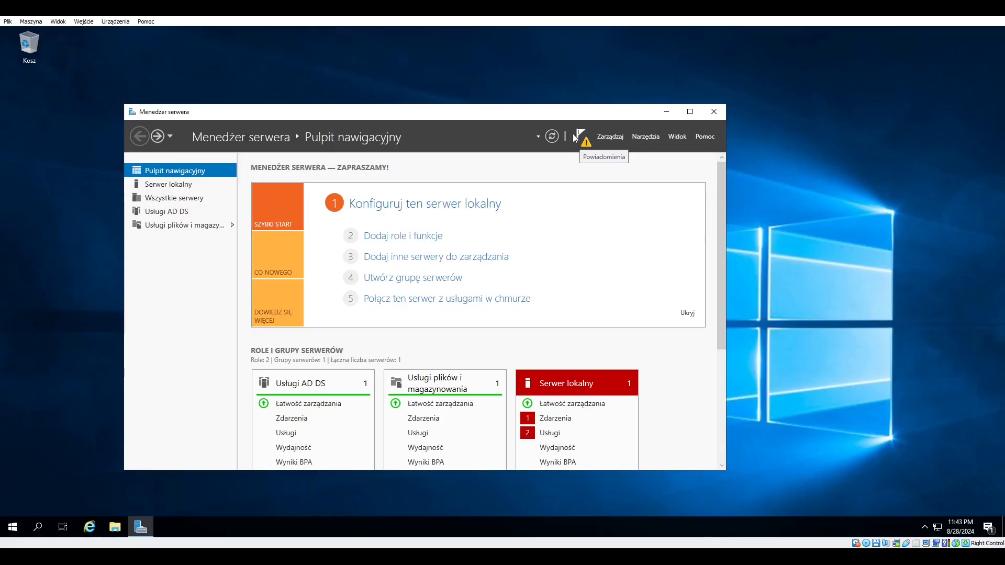
left_click(577, 137)
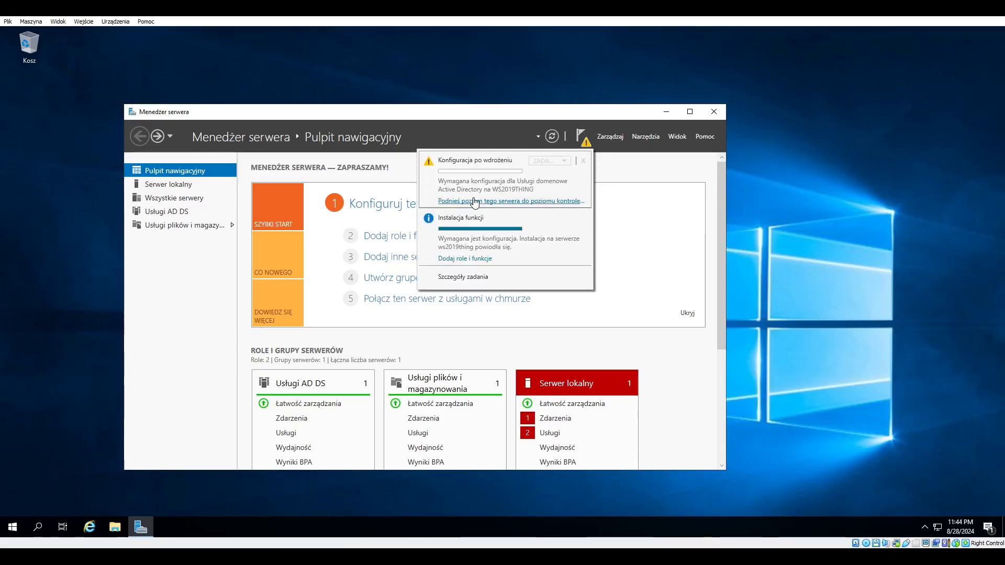
left_click(475, 202)
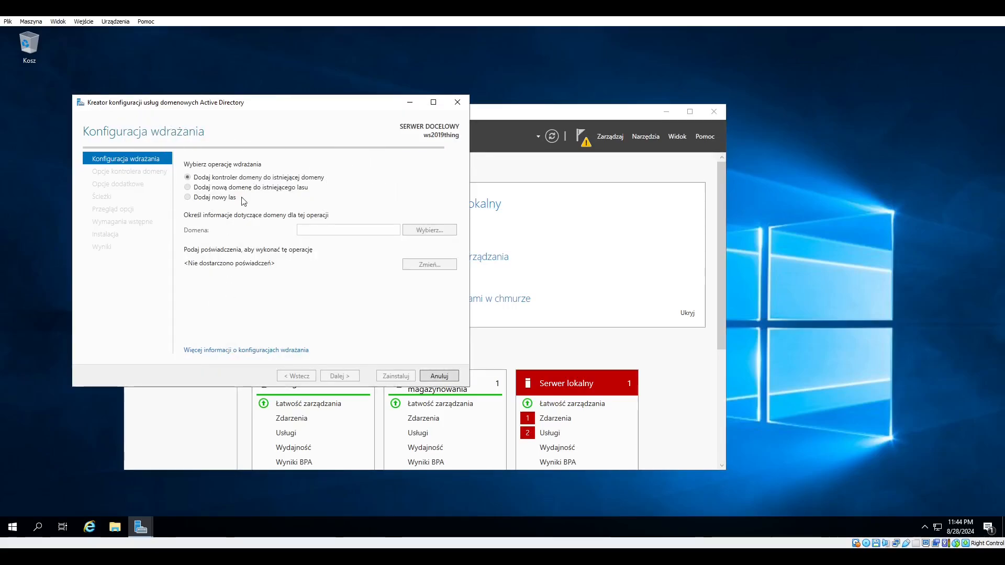
left_click(453, 107)
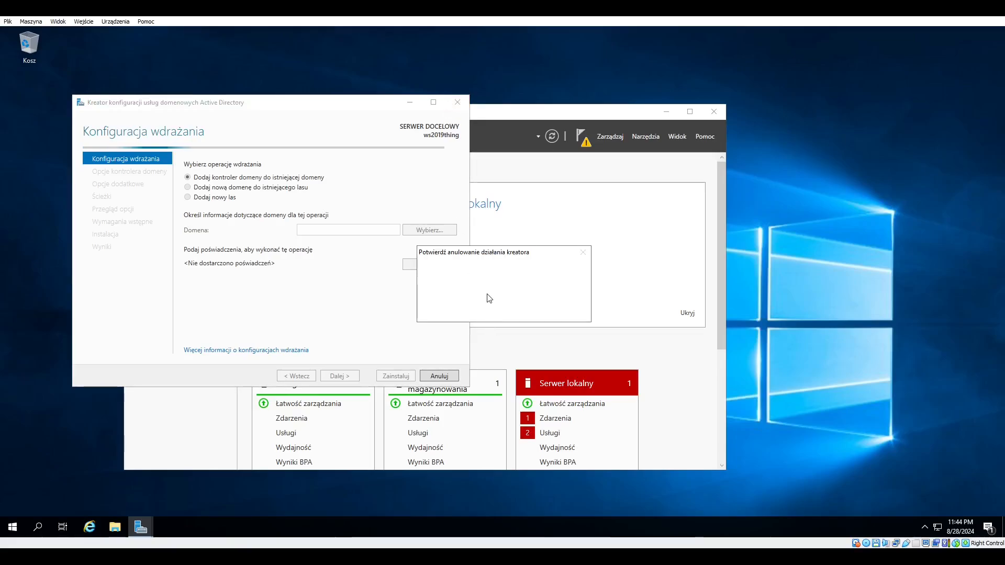
left_click(514, 310)
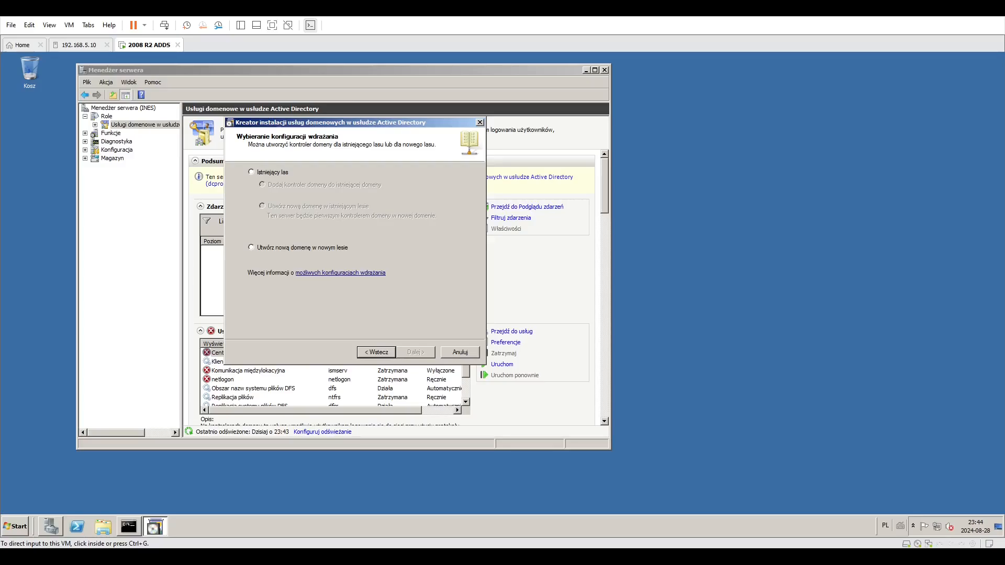
On the Windows Server 2008 R2 machine, choose to create a new domain in a new forest.
left_click(435, 356)
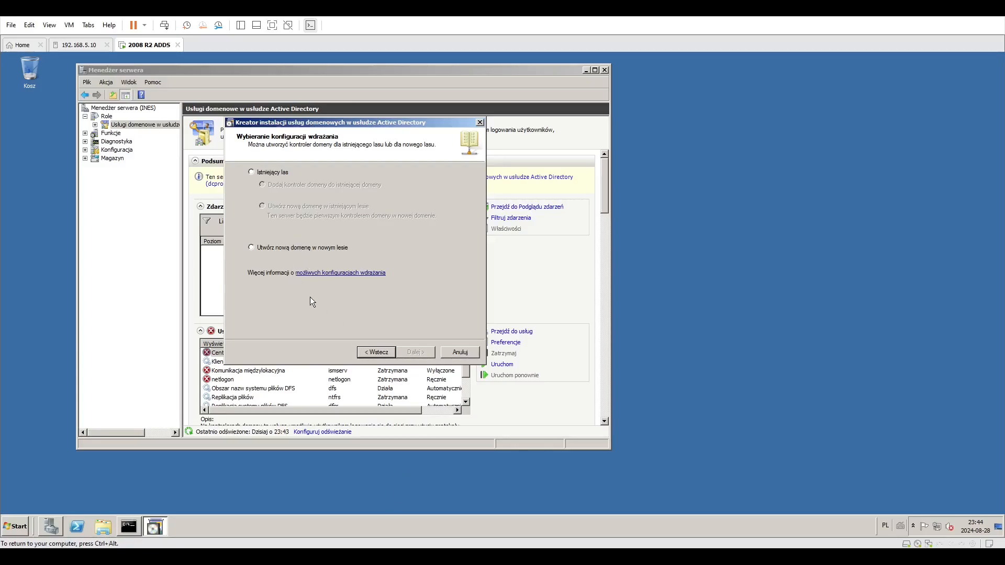
left_click(292, 250)
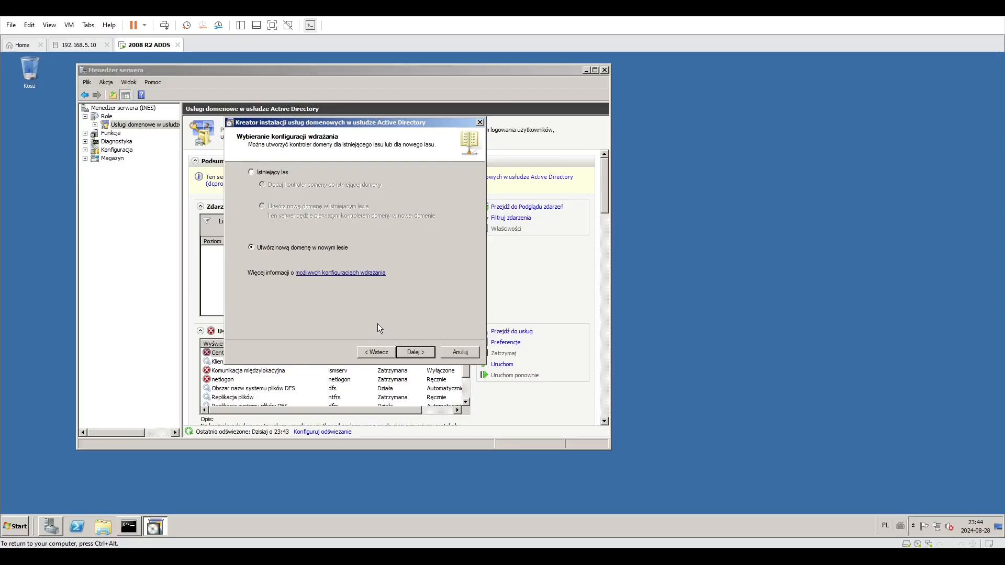
left_click(424, 353)
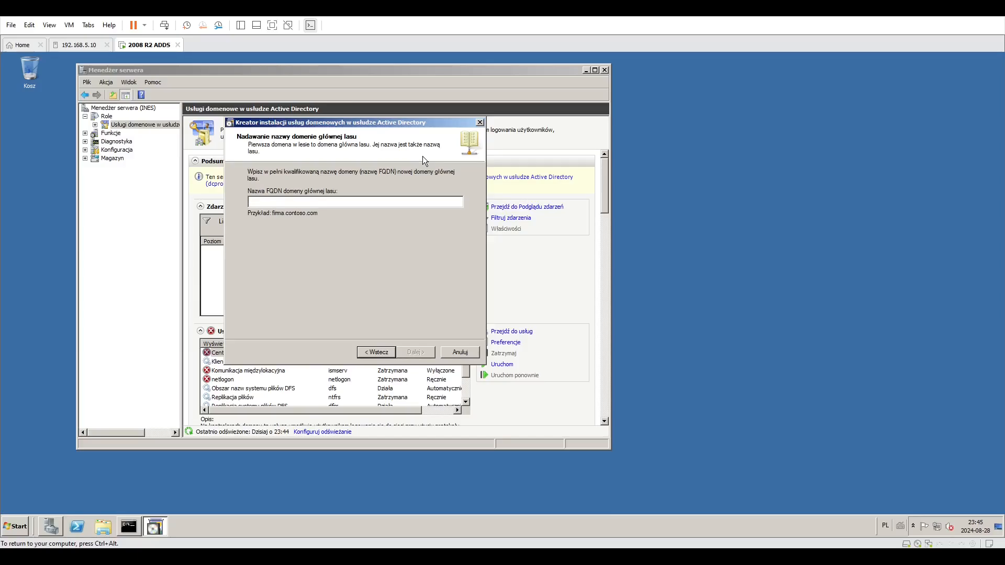
Enter bibliotheque.local as the FQDN of the forest root domain and continue.
type("biblio")
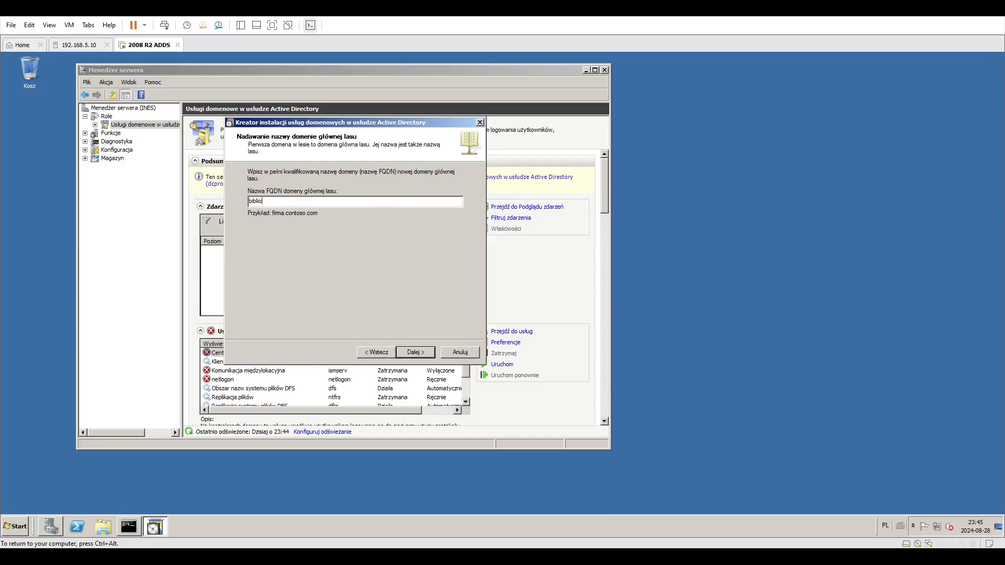
type("theque.dev")
key("BackSpace")
key("BackSpace")
type("local")
left_click(410, 350)
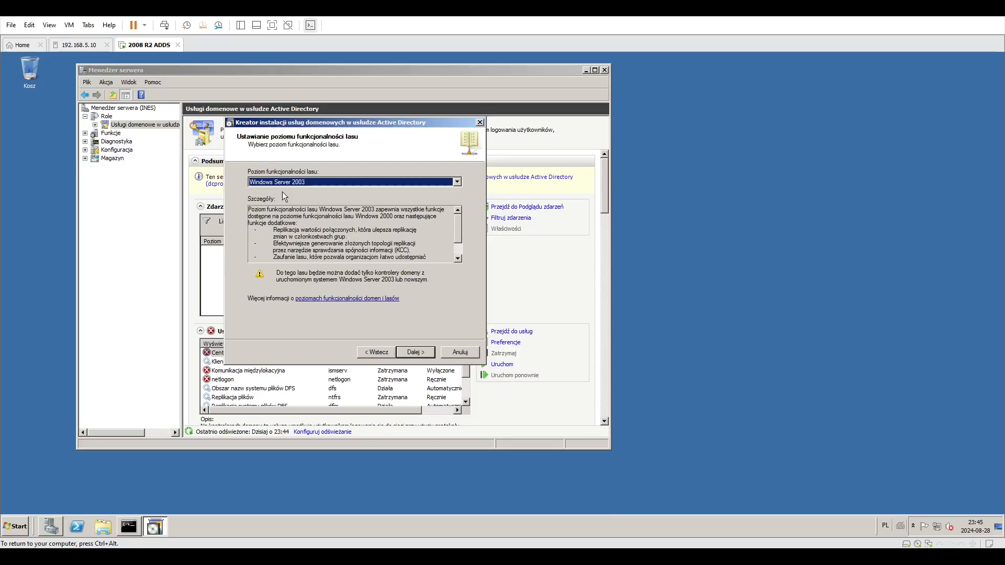
Compare the descriptions of the available forest functional levels.
left_click(284, 181)
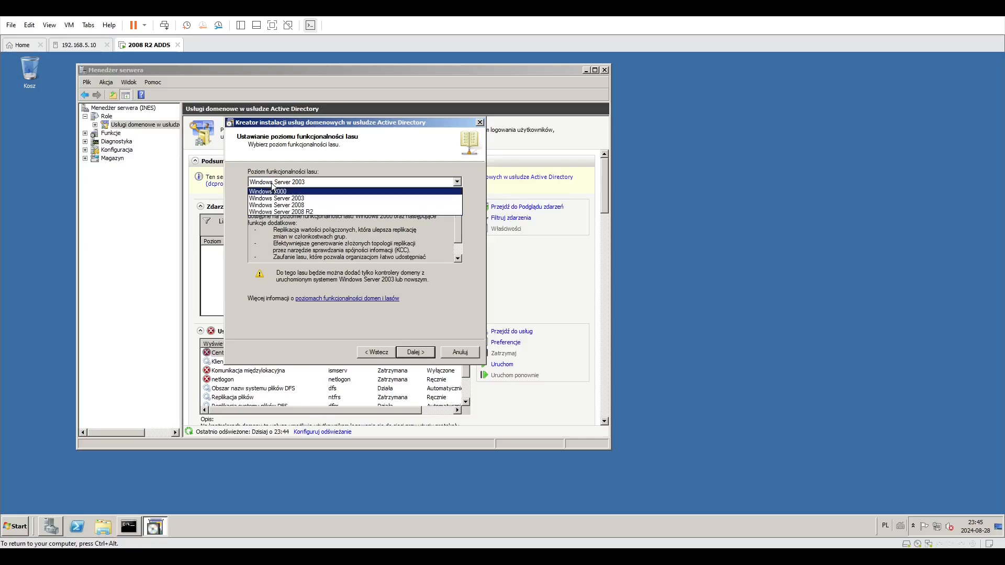
left_click(287, 181)
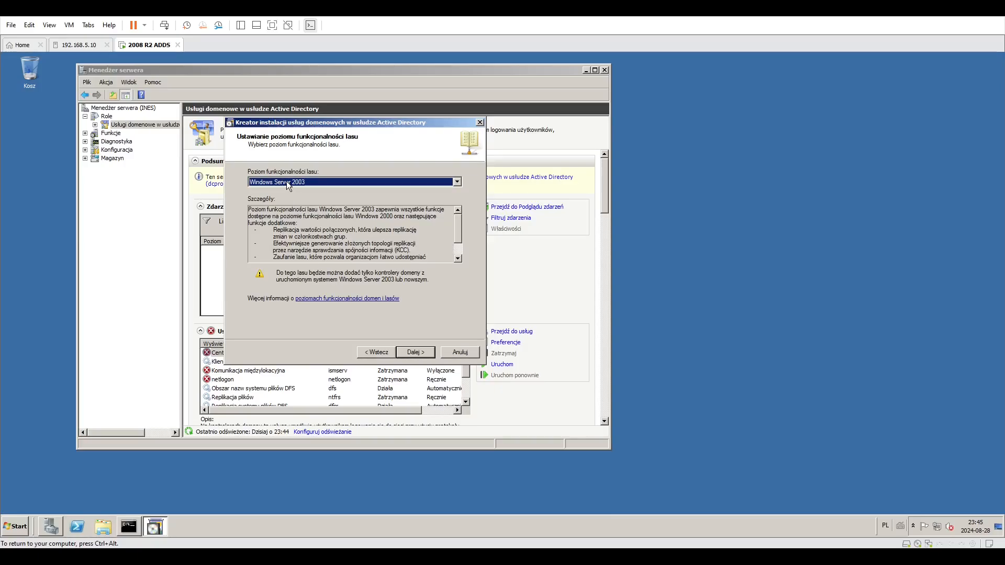
left_click(289, 179)
left_click(291, 177)
mouse_move(455, 225)
left_mouse_down()
mouse_move(460, 243)
mouse_move(456, 219)
left_mouse_up()
left_click(305, 179)
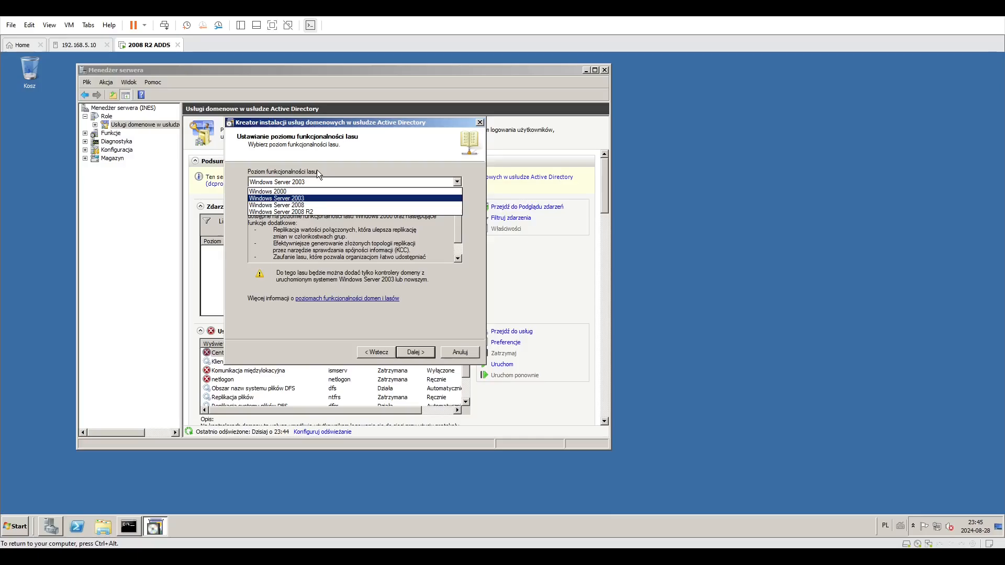
left_click(286, 183)
left_click(286, 183)
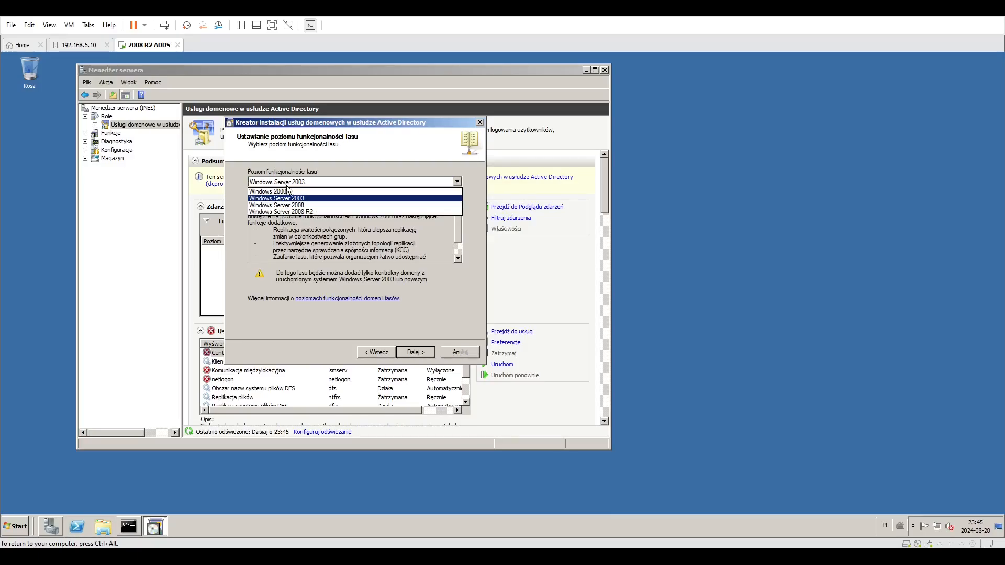
left_click(294, 212)
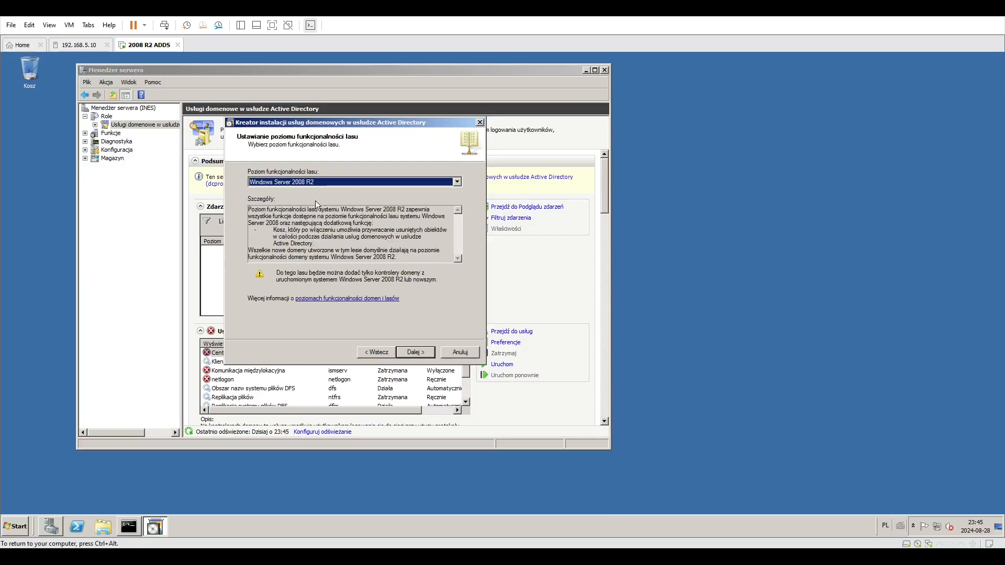
left_click(312, 184)
left_click(312, 185)
left_click(311, 183)
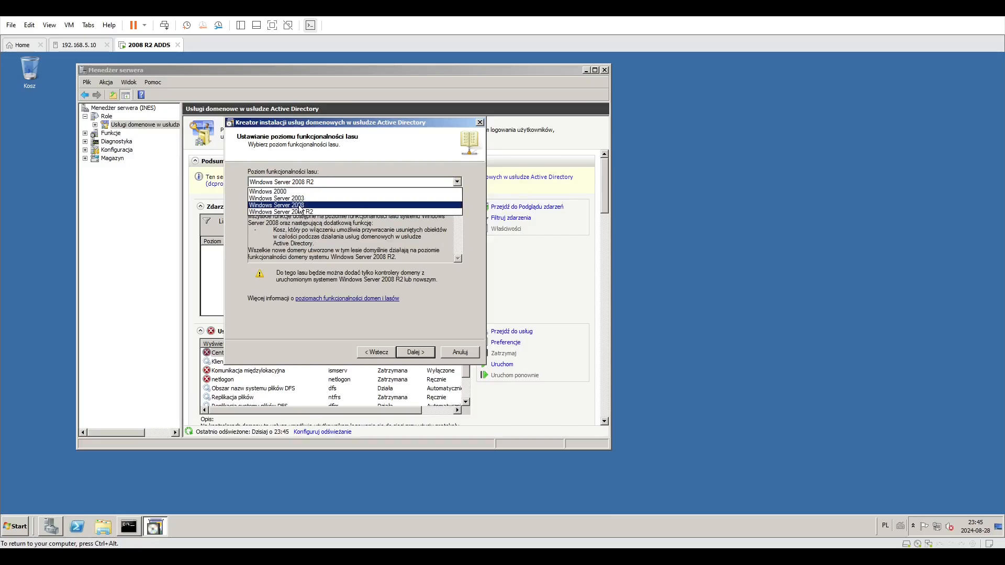
left_click(311, 196)
left_click(312, 182)
left_click(313, 180)
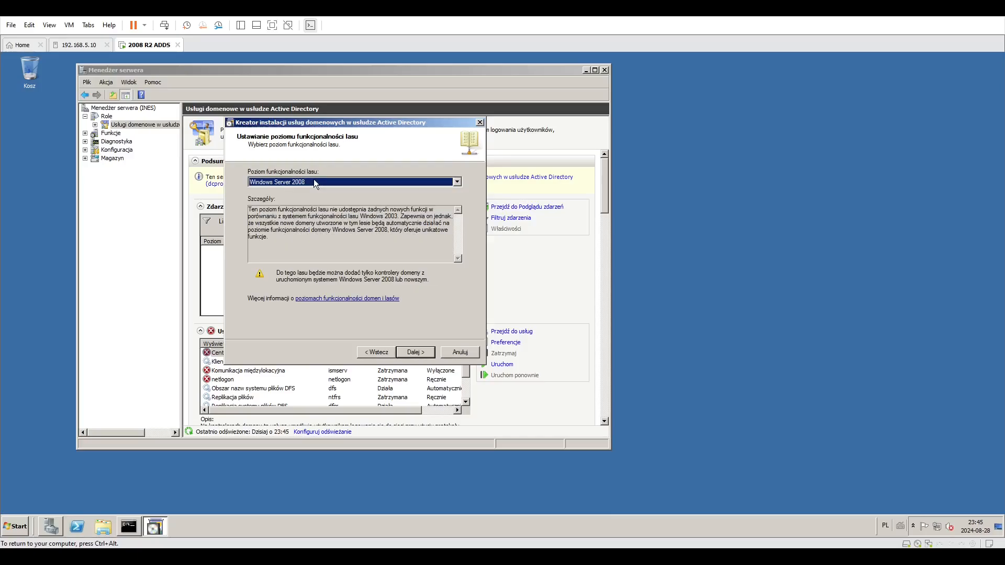
left_click(313, 181)
left_click(311, 198)
left_click(310, 183)
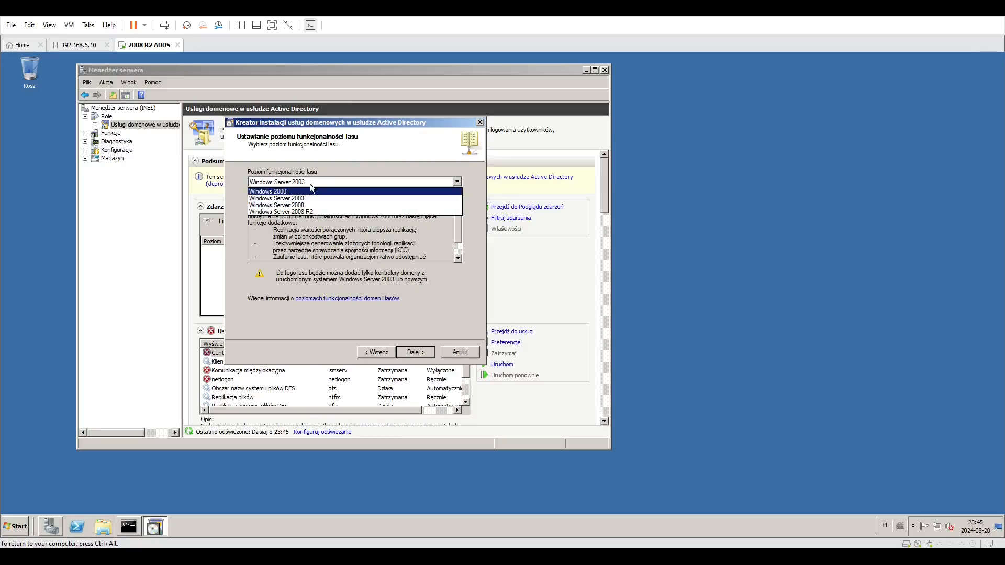
left_click(310, 184)
mouse_move(457, 236)
left_mouse_down()
mouse_move(459, 254)
mouse_move(460, 228)
left_mouse_up()
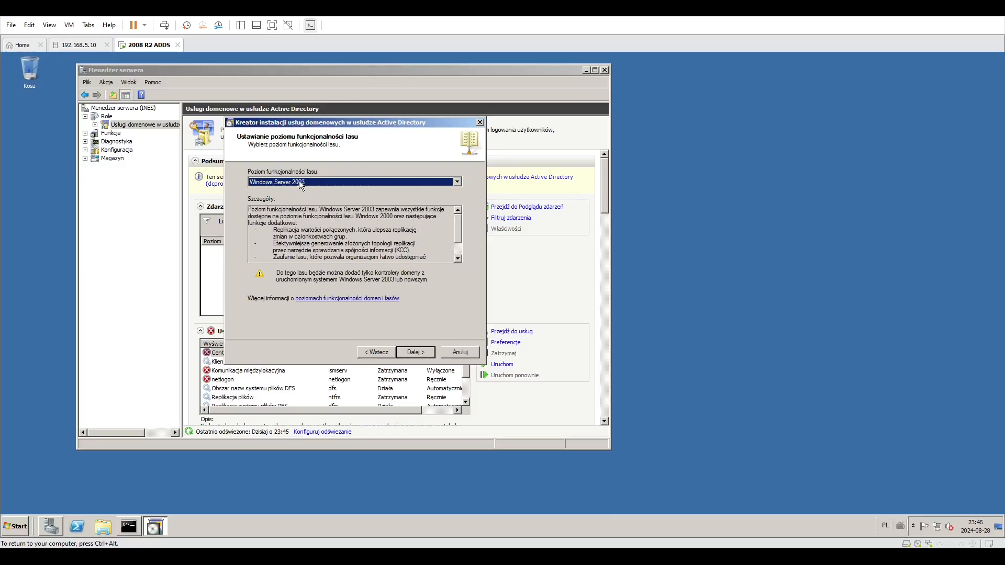
Set the forest functional level to Windows Server 2008 R2 and continue.
left_click(302, 183)
left_click(291, 192)
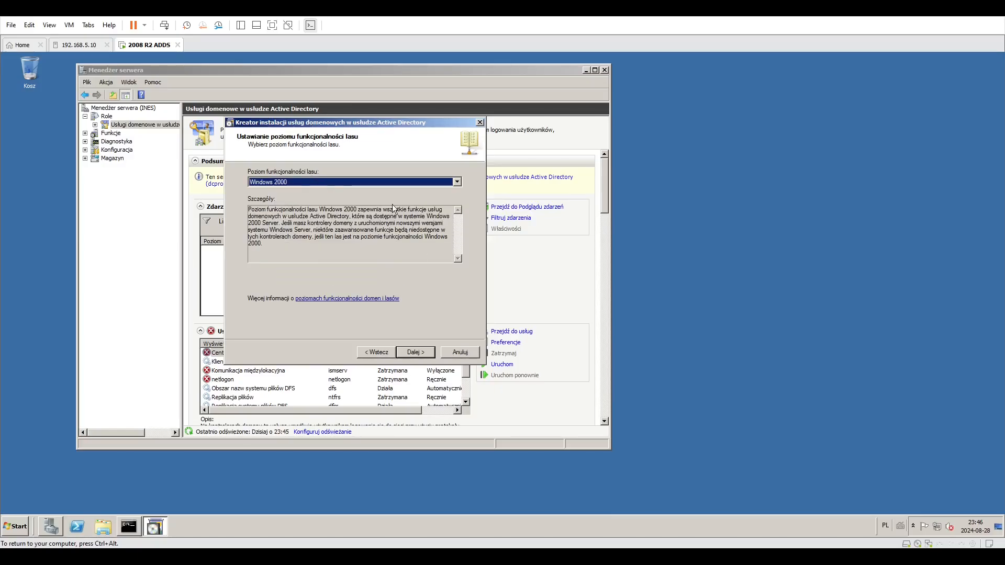
left_click(399, 182)
left_click(374, 197)
left_click(362, 184)
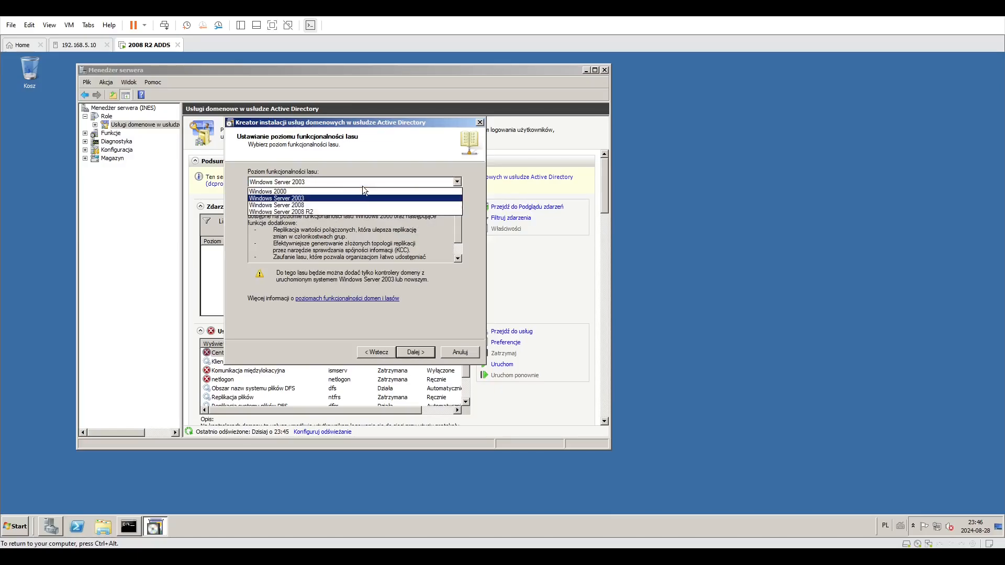
left_click(390, 184)
left_click_drag(459, 235, 460, 237)
left_click(429, 181)
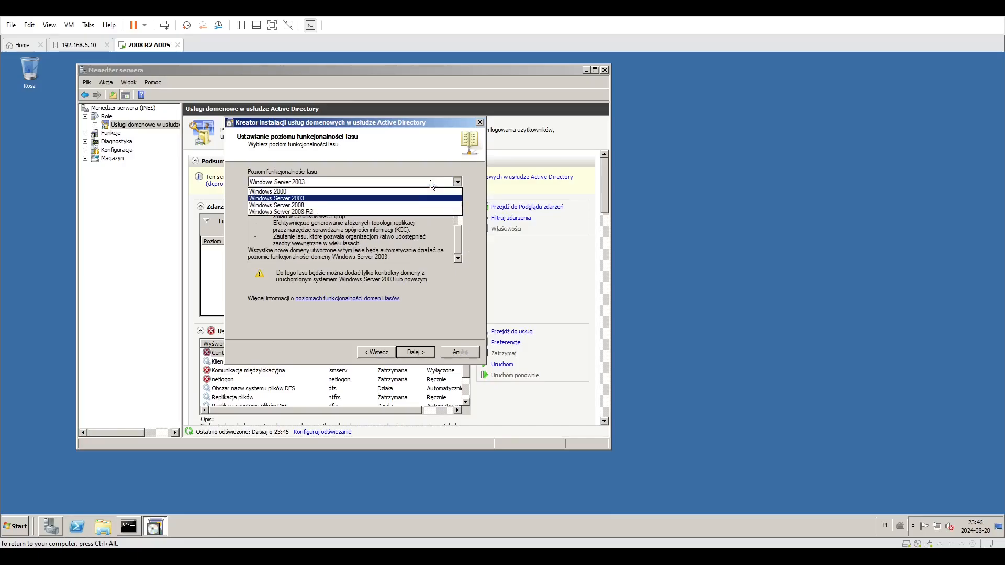
left_click(406, 211)
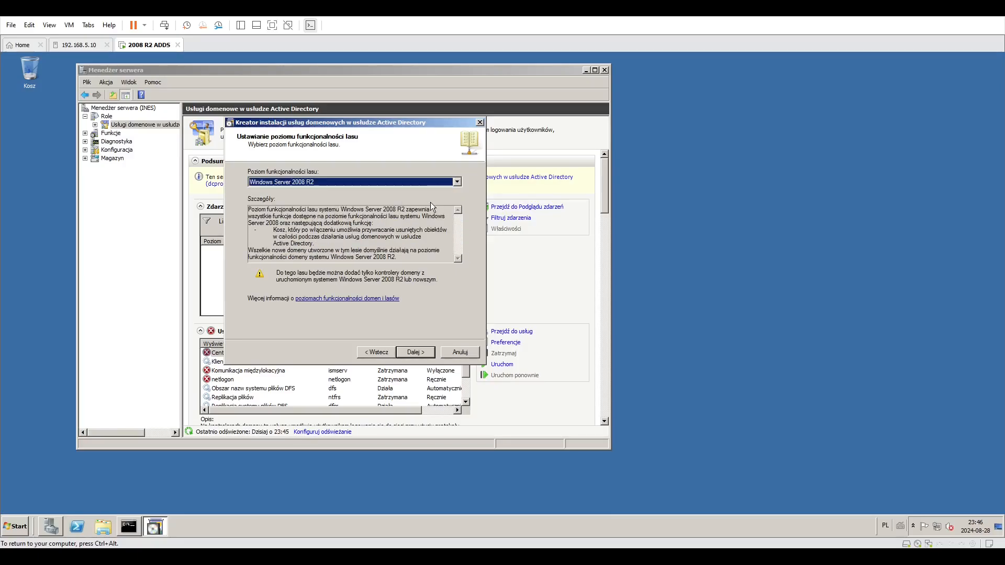
left_click(415, 352)
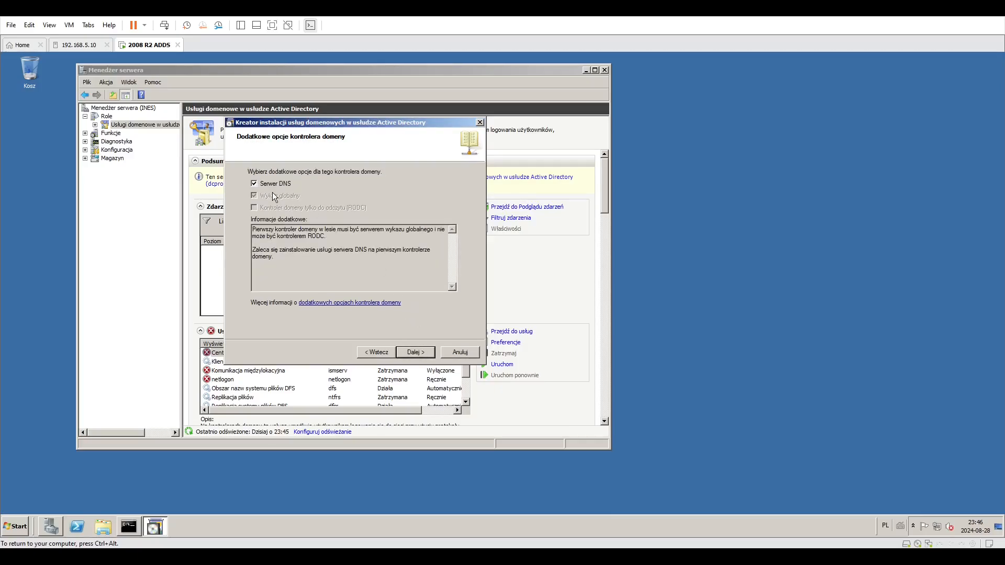
Keep the DNS server option, accept the DNS delegation warning and keep the default NTDS and SYSVOL folder locations.
left_click_drag(272, 128, 350, 124)
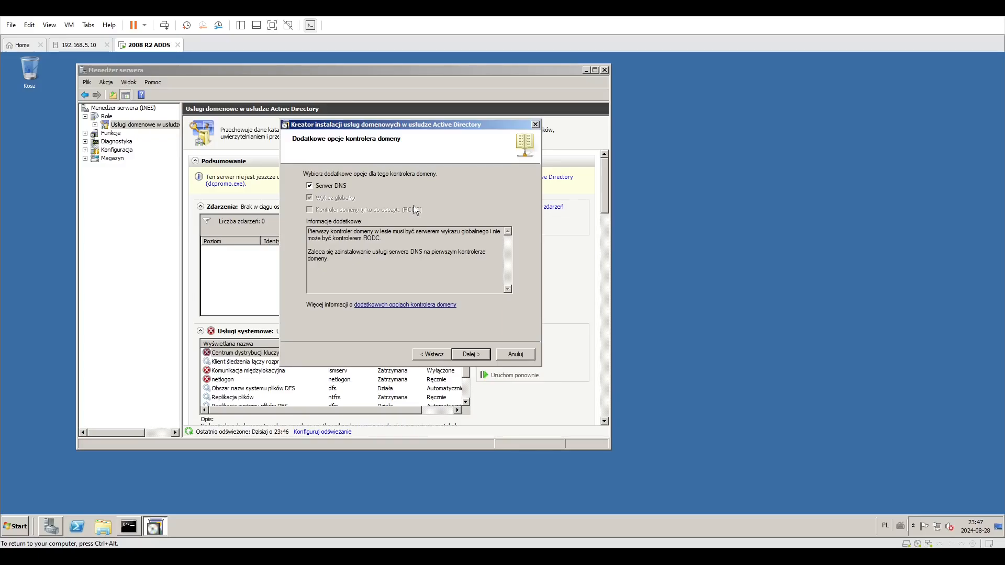
left_click(481, 356)
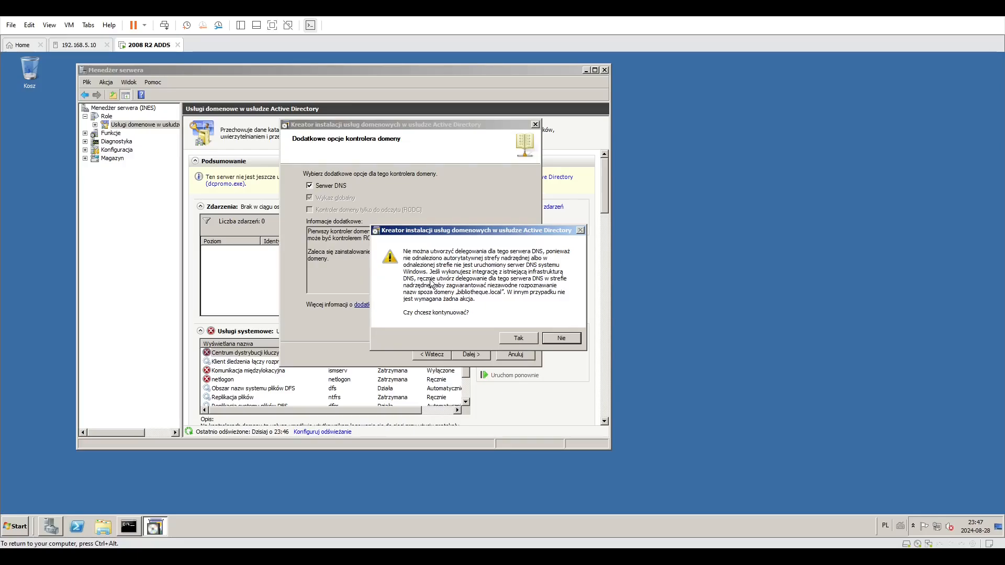
left_click(522, 341)
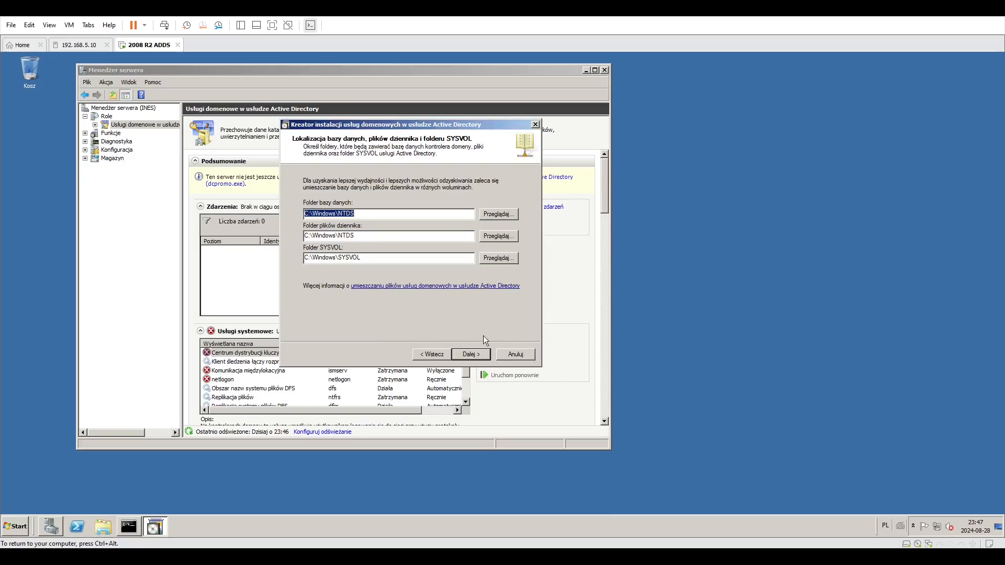
left_click(439, 257)
left_click(491, 355)
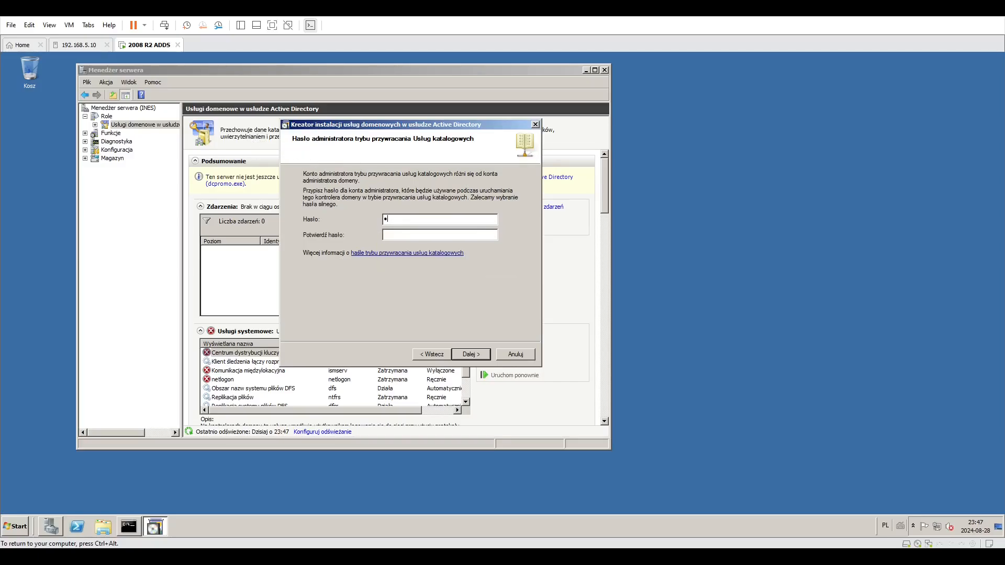
Enter and confirm the Directory Services Restore Mode administrator password, then continue.
type("********")
key("Tab")
type("********")
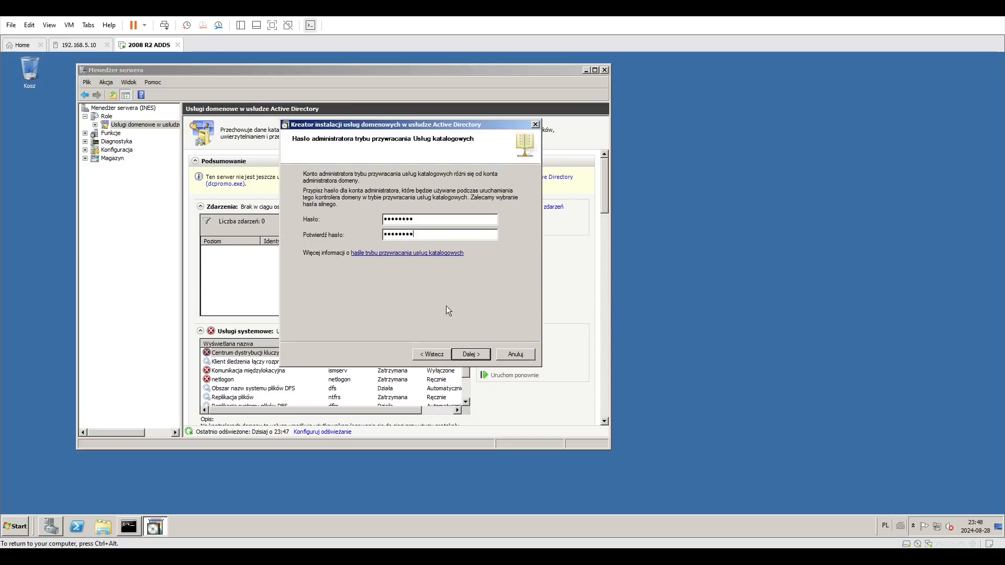
left_click(469, 355)
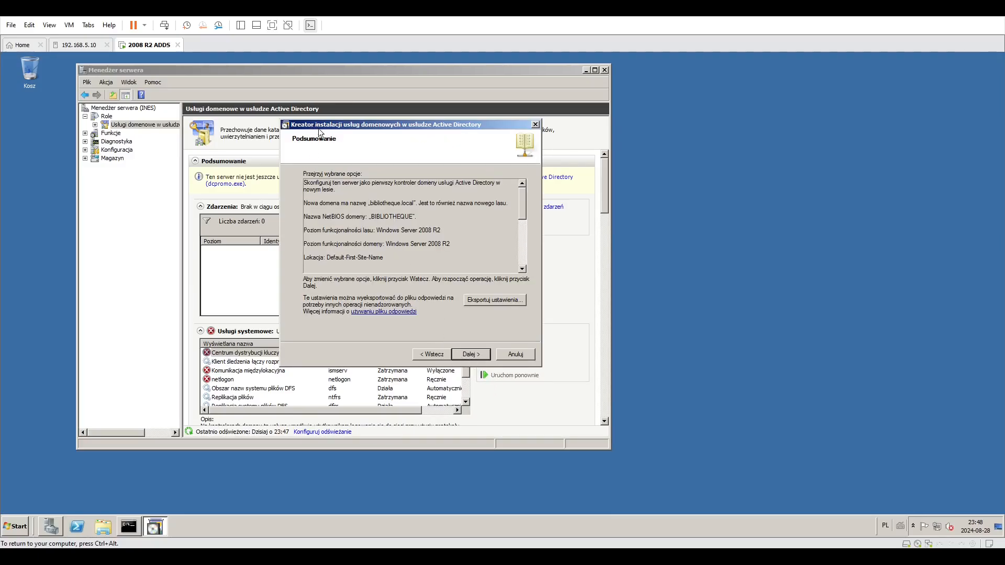
Start the installation from the summary, finish the wizard and restart the server now.
left_click(469, 355)
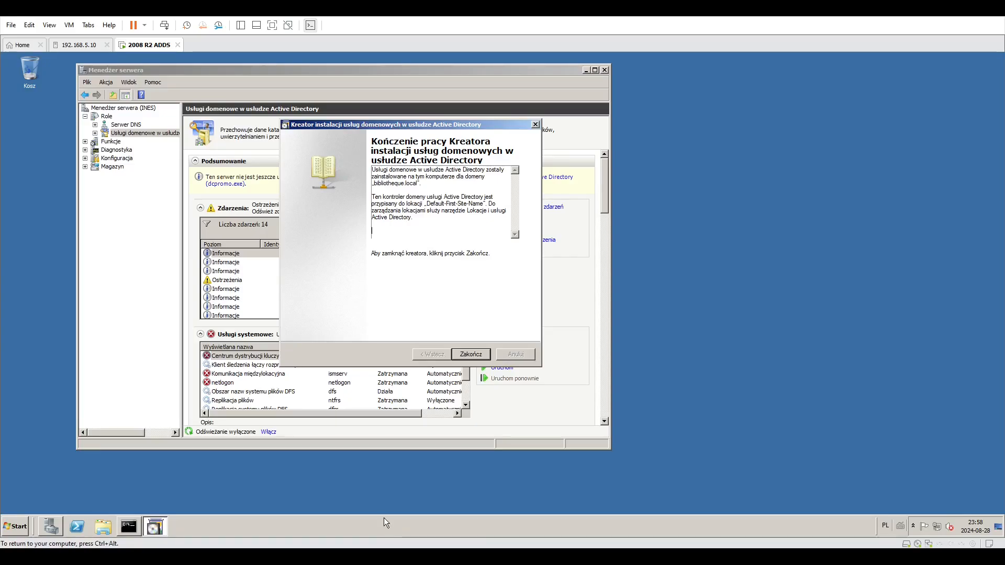
left_click(471, 354)
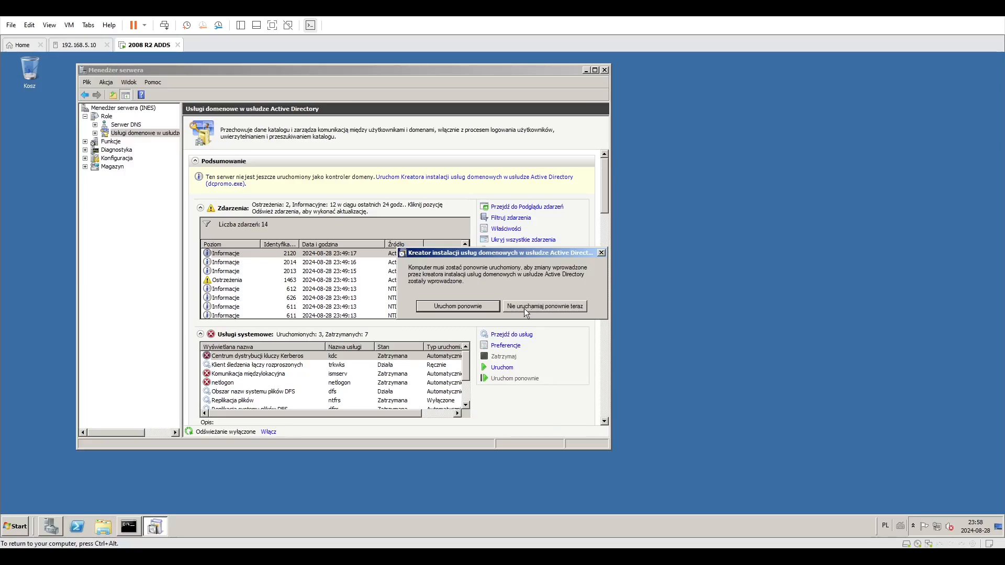
left_click(435, 306)
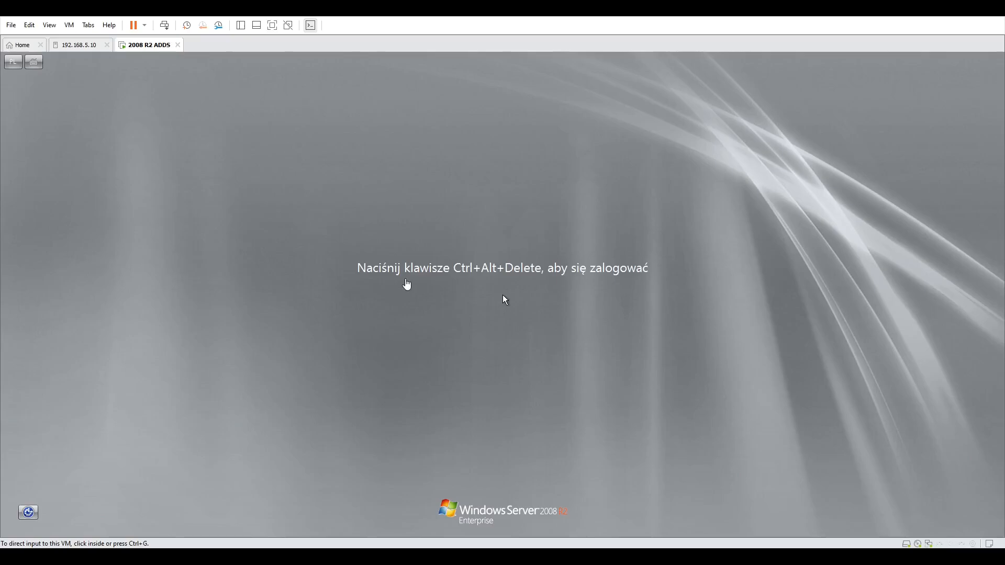
Send Ctrl+Alt+Delete to the VM and sign in as BIBLIOTHEQUE\Administrator with the account password.
left_click(165, 25)
left_click(480, 353)
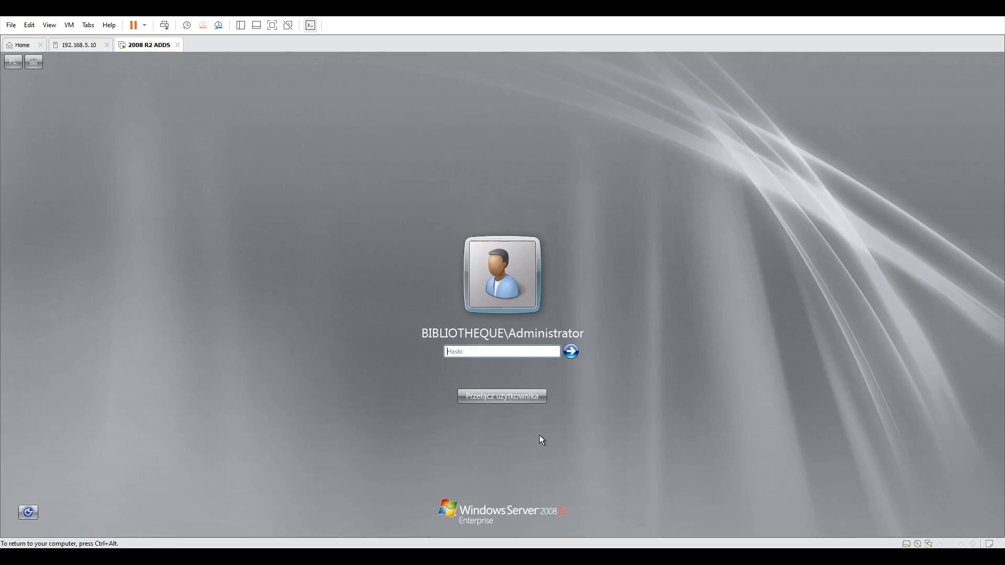
left_click(521, 348)
type("********")
key("Return")
left_click(513, 401)
type("*******")
key("Return")
key("Return")
key("ctrl+alt")
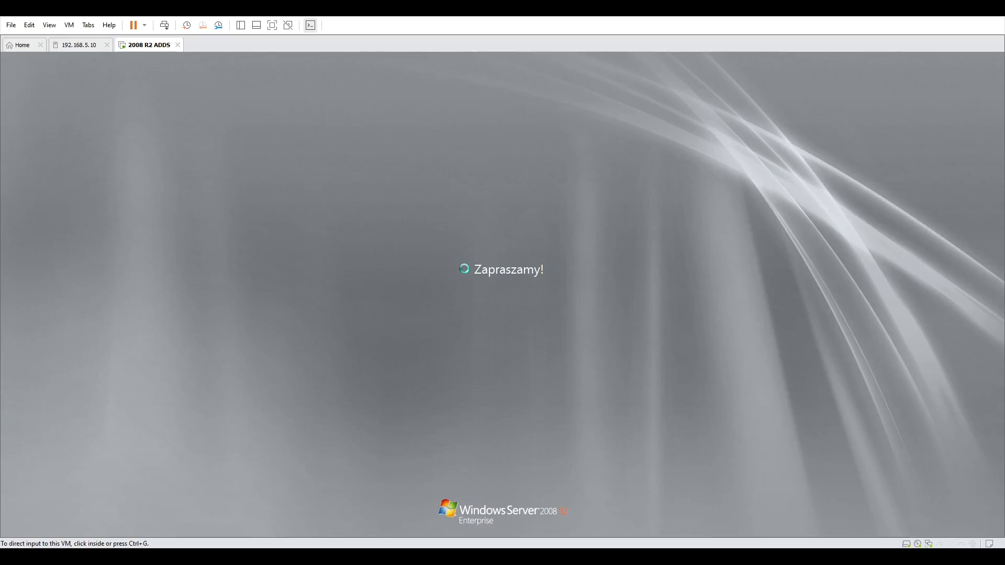
Take control of the VM's input and close the Server Manager window that opened after sign-in.
key("ctrl+g")
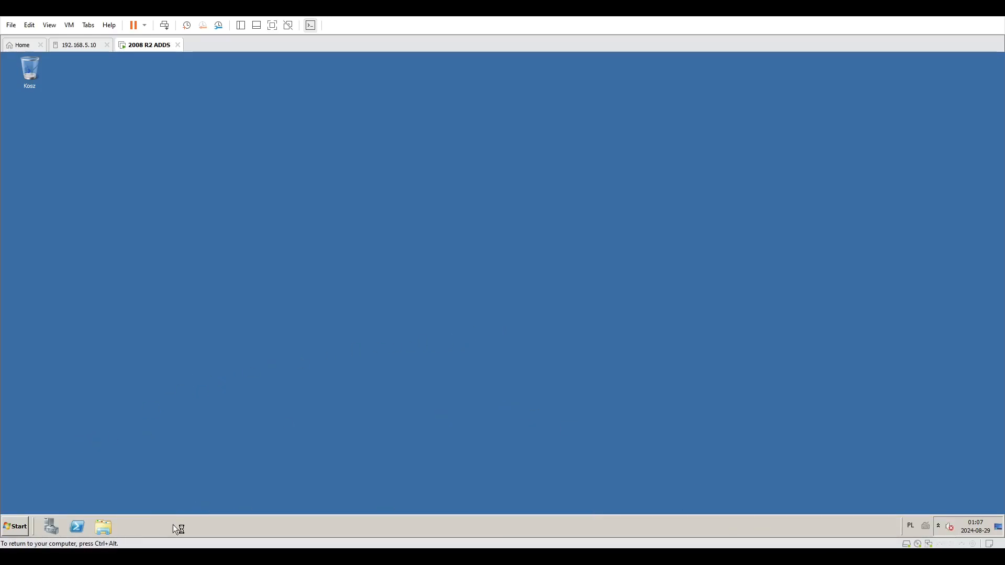
left_click(13, 527)
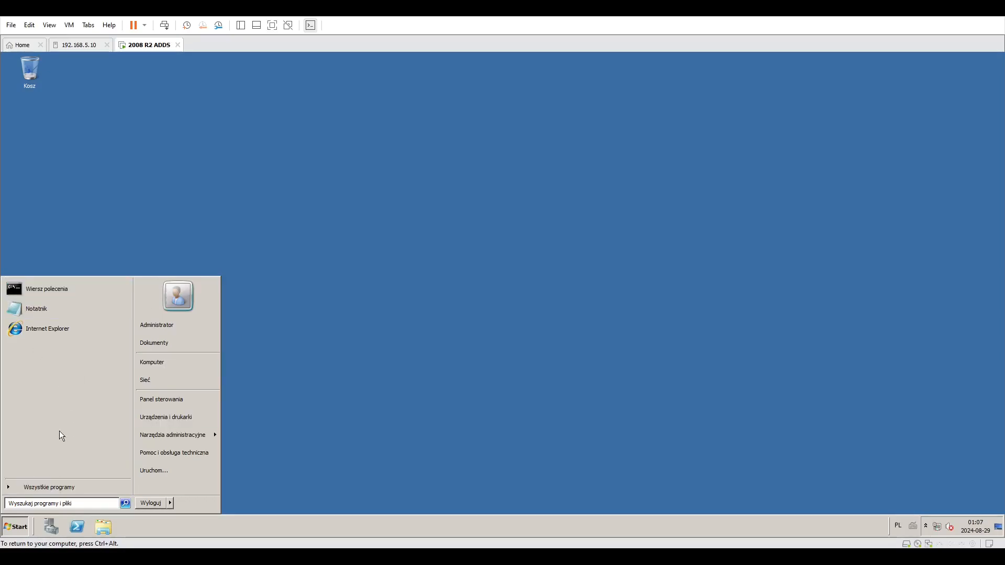
left_click(43, 486)
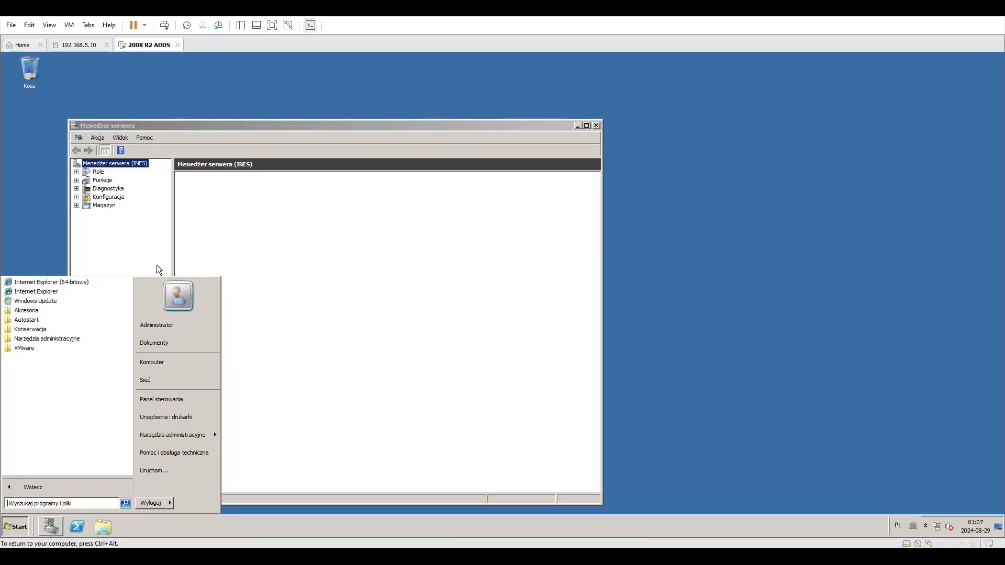
left_click(596, 126)
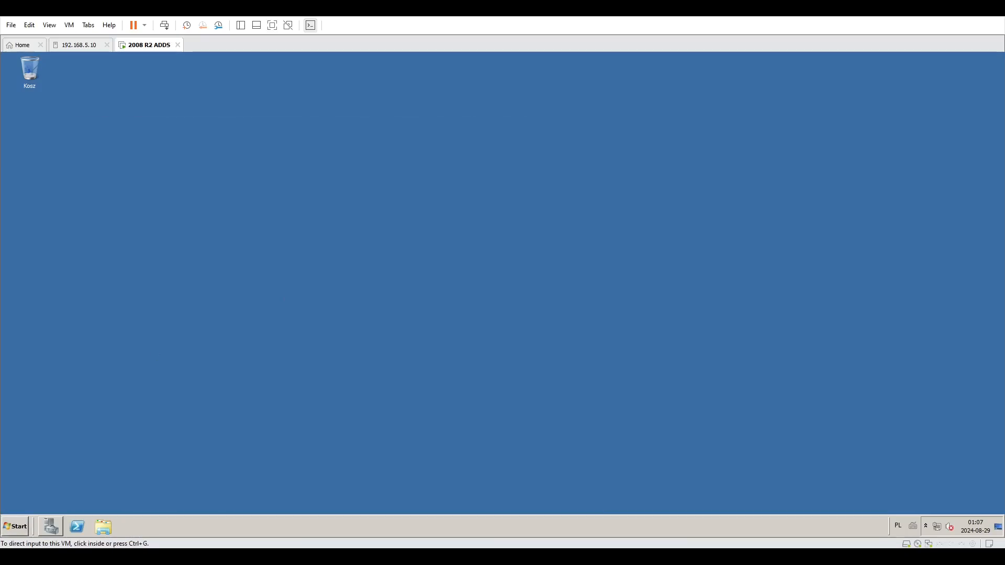
Open Active Directory Users and Computers from the Administrative Tools programs folder.
left_click(16, 525)
left_click(42, 487)
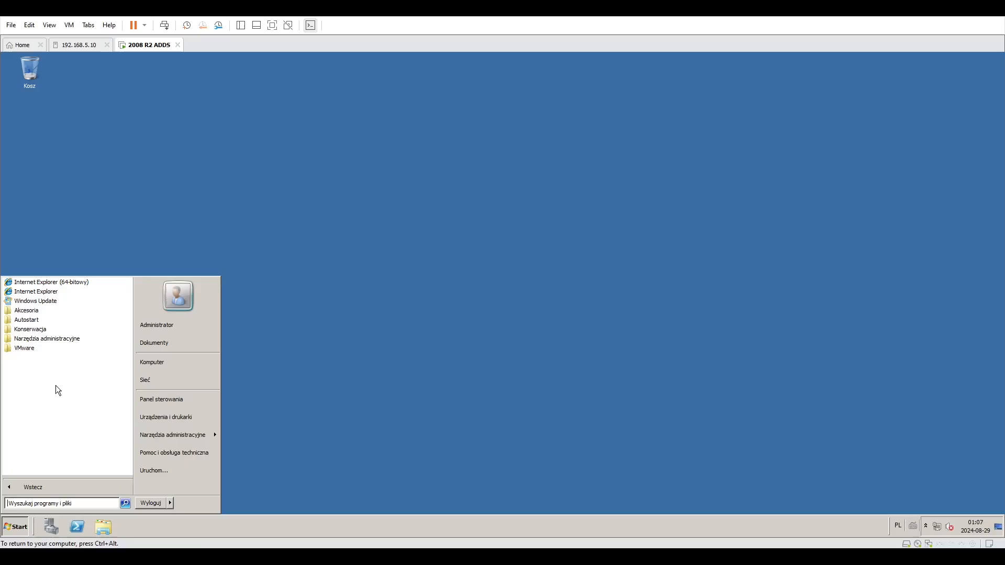
left_click(51, 337)
left_click(52, 340)
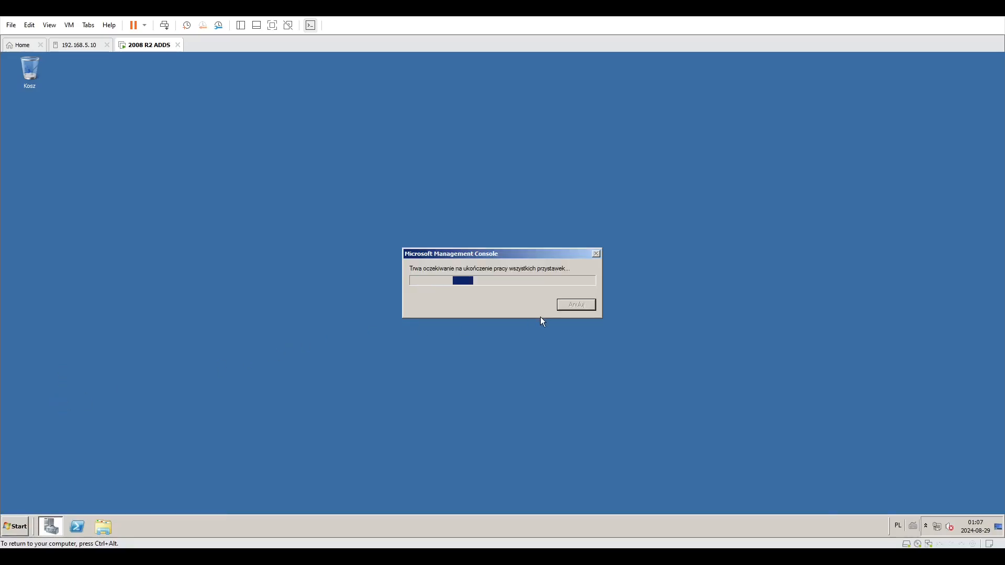
left_click(18, 526)
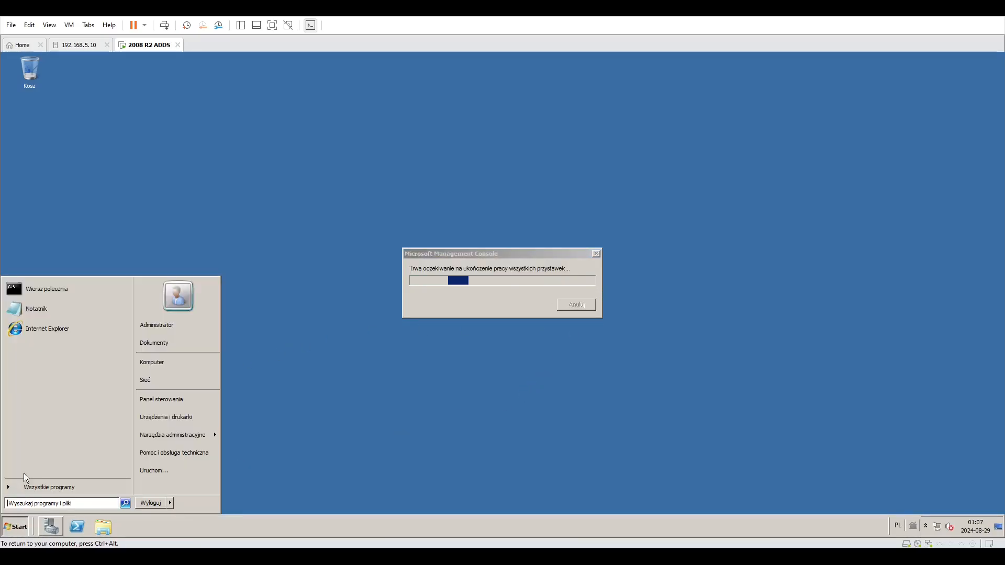
left_click(29, 483)
left_click(36, 338)
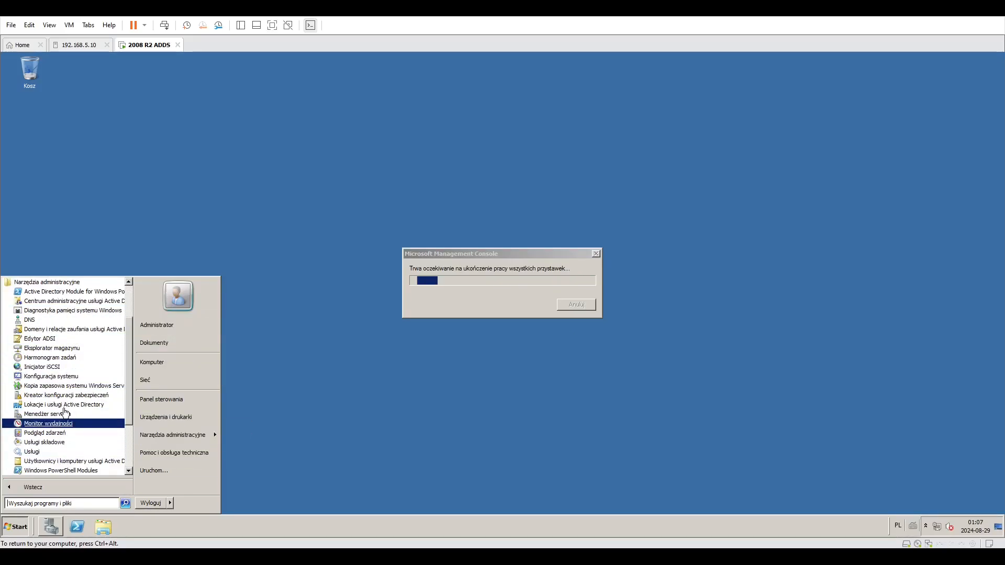
scroll(75, 434, "down", 1)
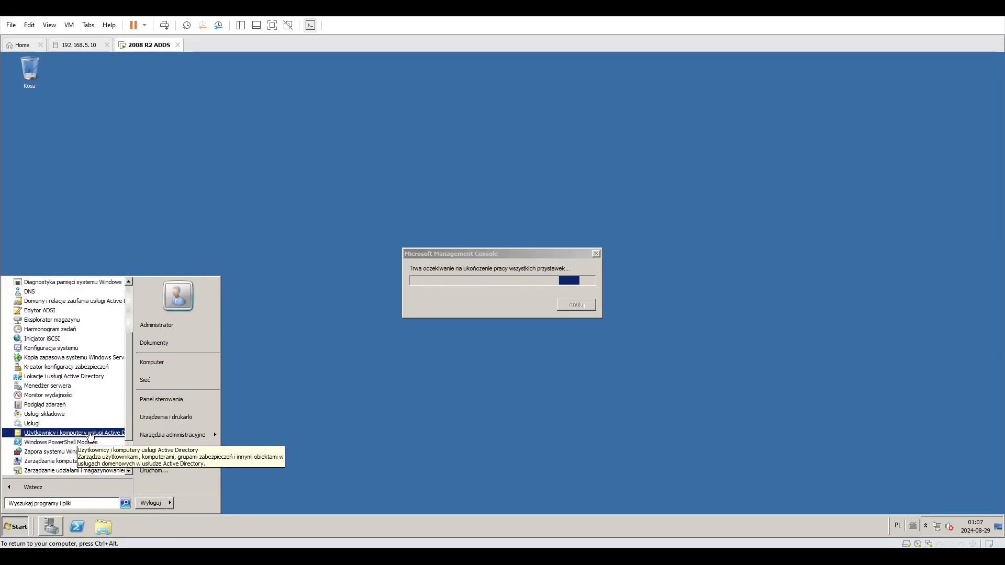
left_click(90, 433)
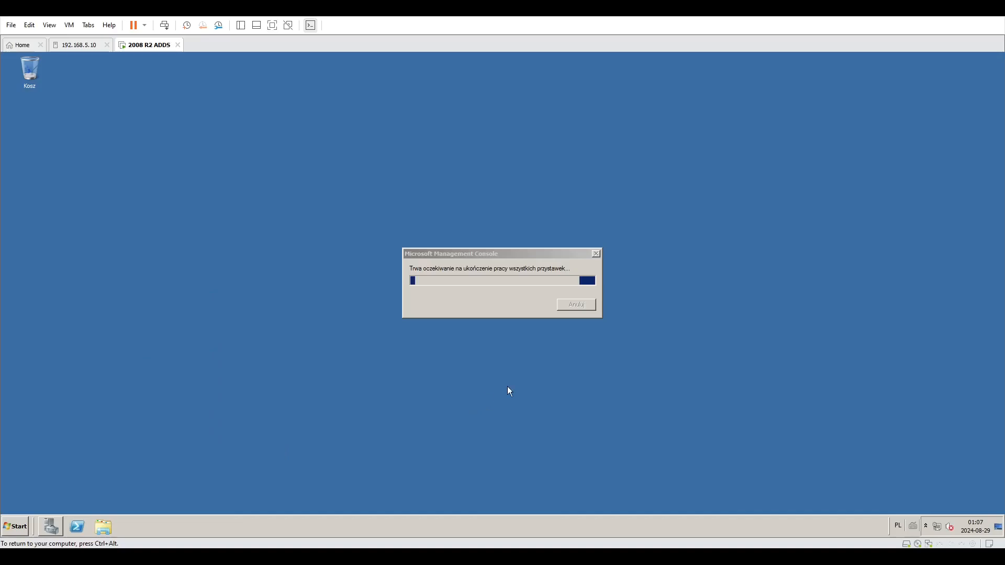
Enlarge the console window and expand the bibliotheque.local domain to examine its default containers.
left_click_drag(447, 253, 842, 71)
left_click_drag(186, 102, 285, 109)
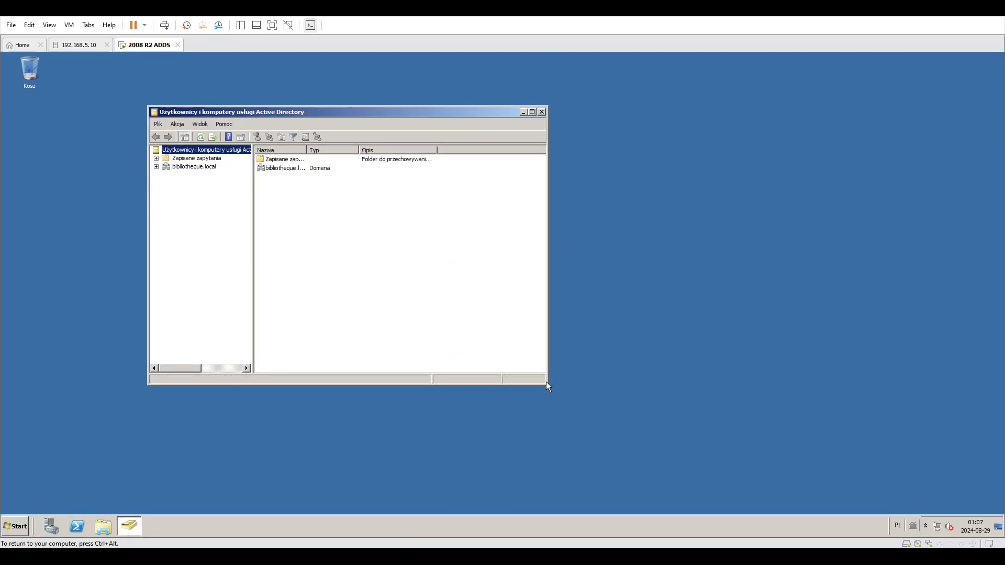
left_click_drag(547, 384, 609, 439)
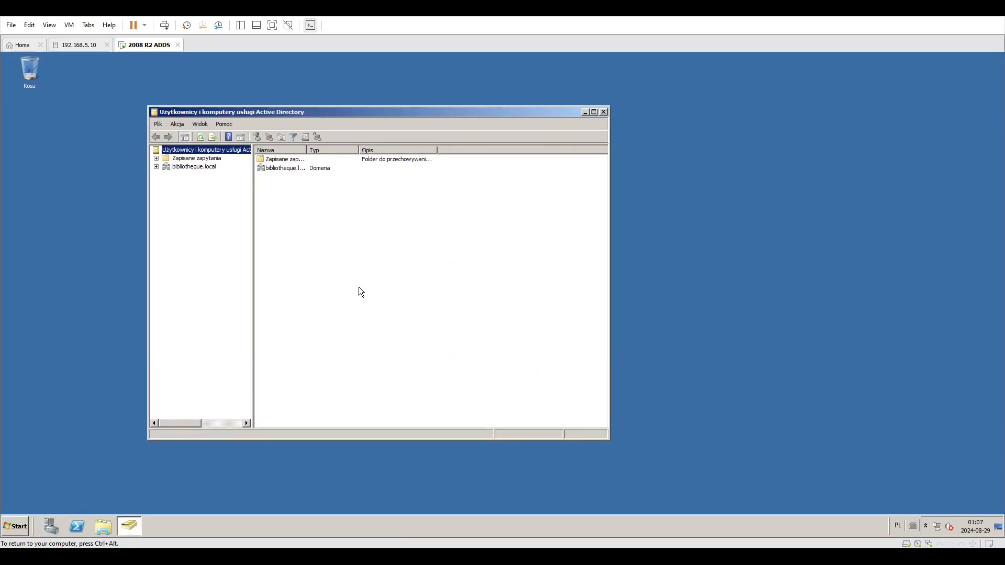
left_click_drag(148, 174, 129, 174)
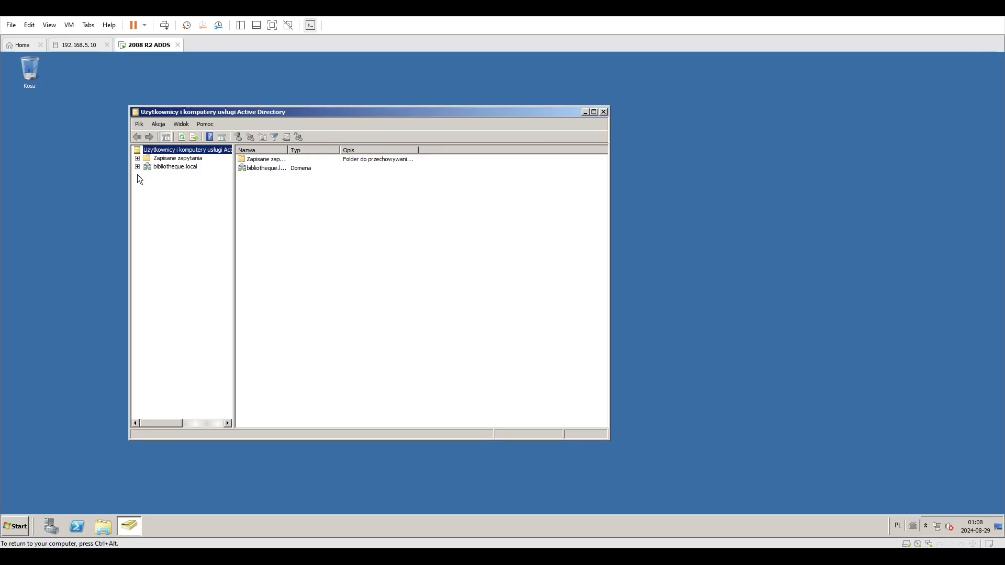
left_click(137, 167)
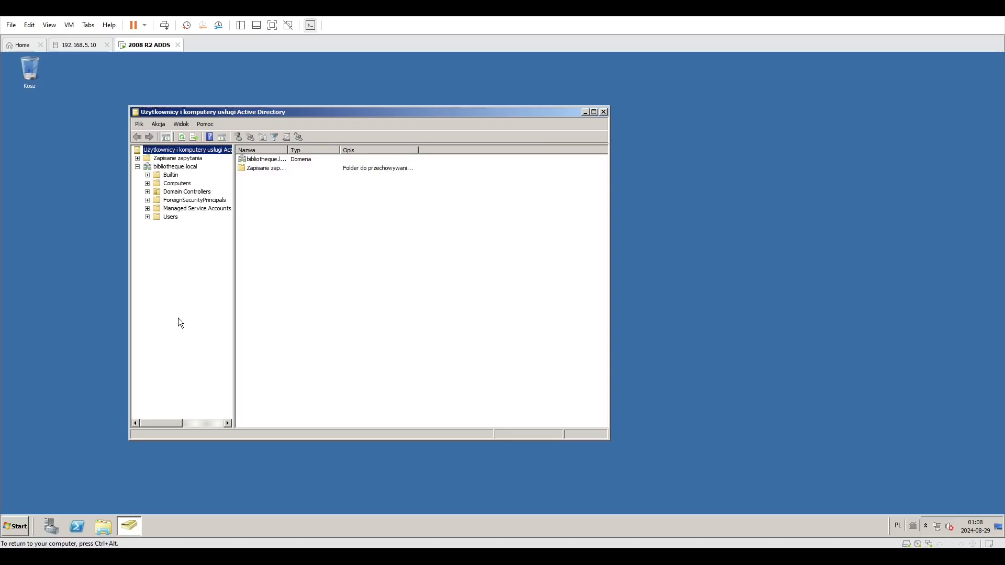
left_click(137, 167)
left_click(162, 168)
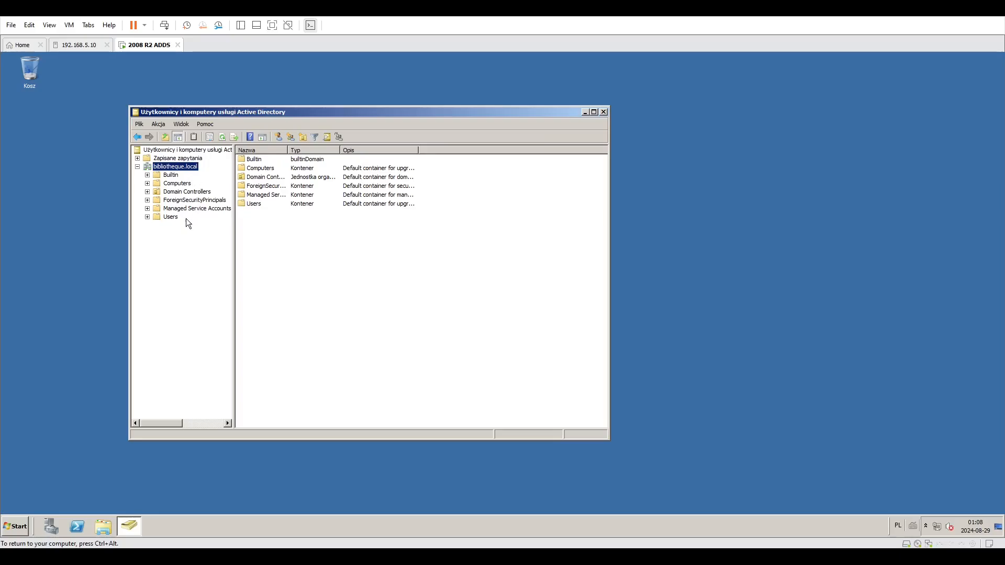
left_click(172, 176)
left_click(174, 167)
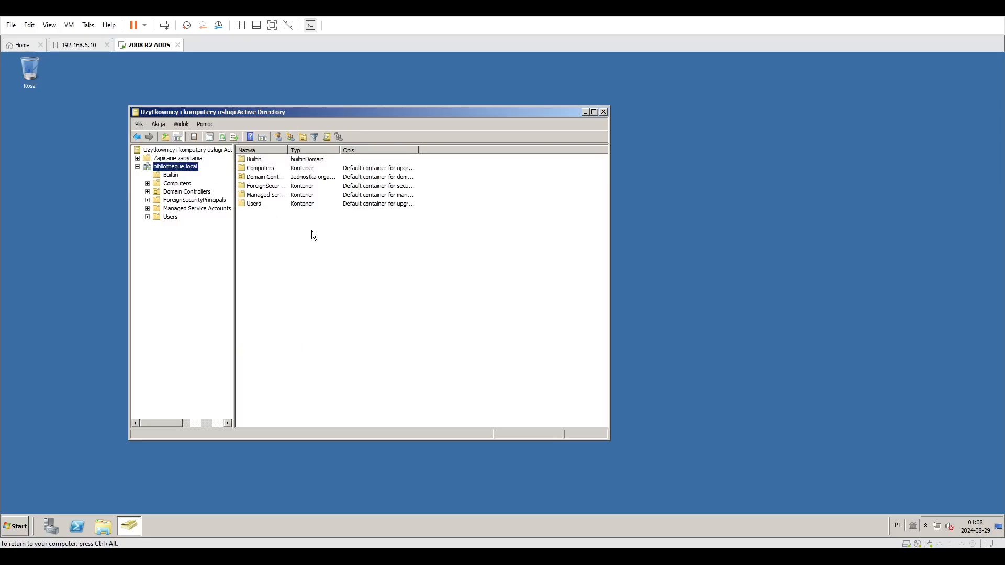
Create a new organizational unit named whatever directly under the bibliotheque.local domain.
right_click(312, 231)
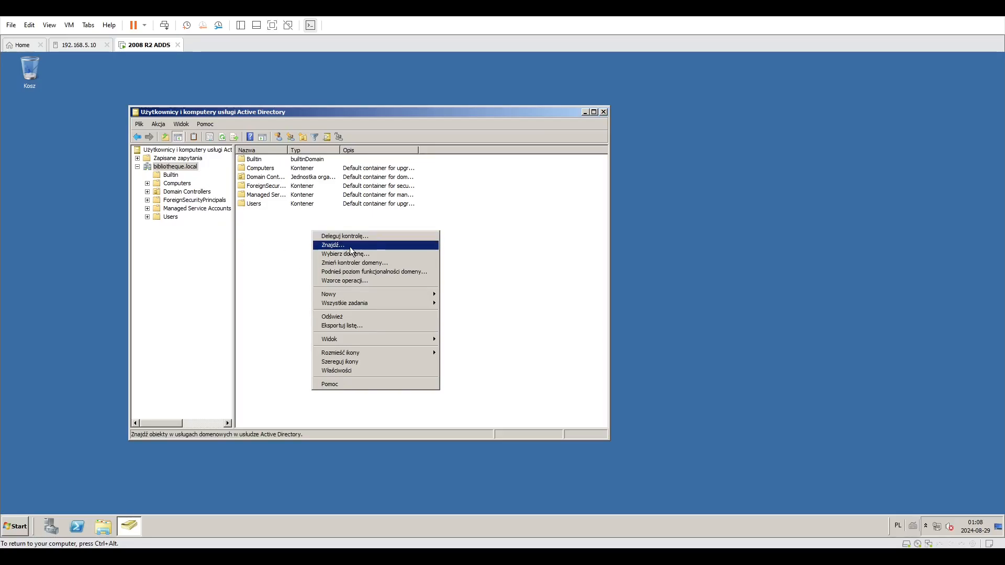
left_click(306, 187)
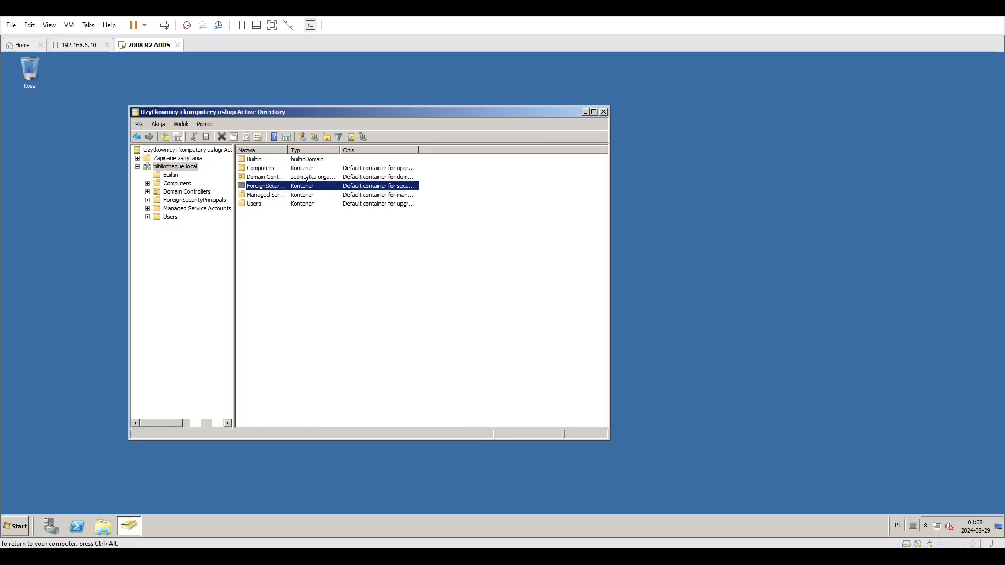
left_click(283, 228)
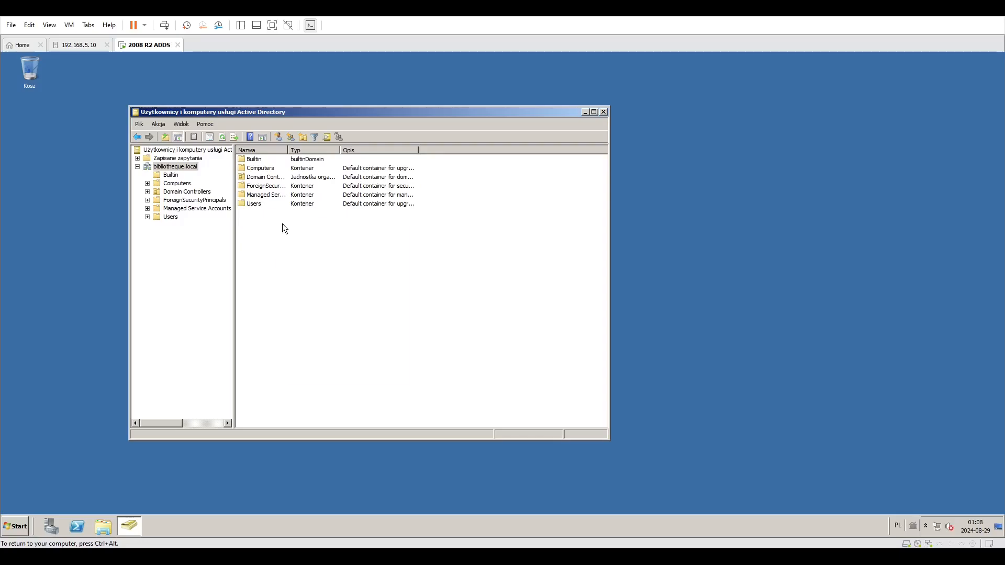
right_click(282, 225)
mouse_move(306, 288)
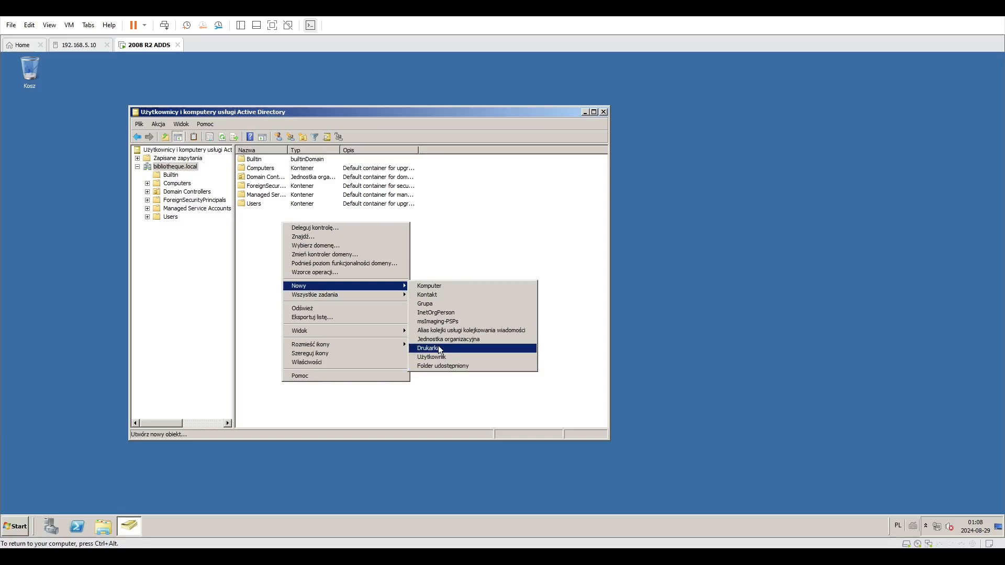
key("Escape")
right_click(303, 234)
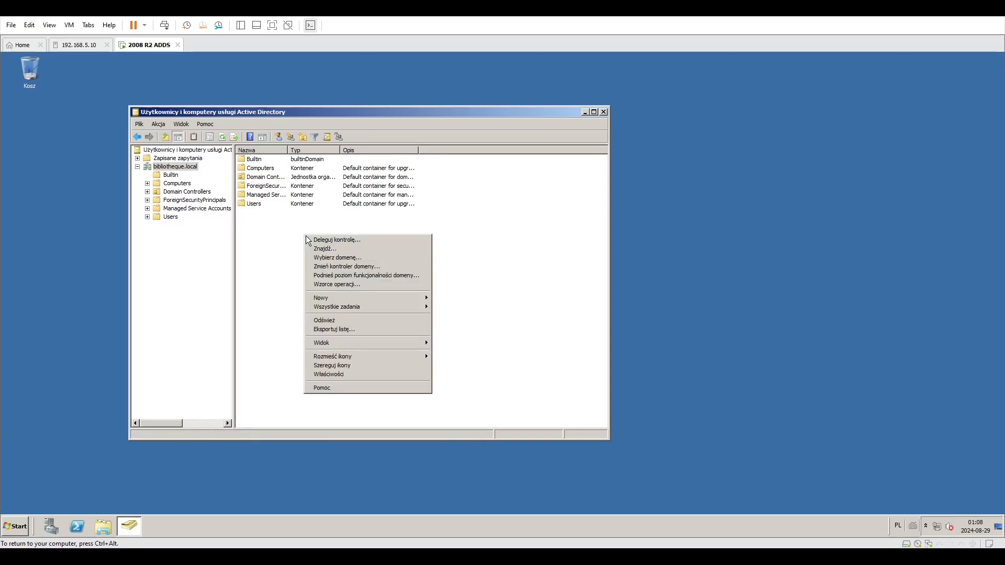
mouse_move(338, 297)
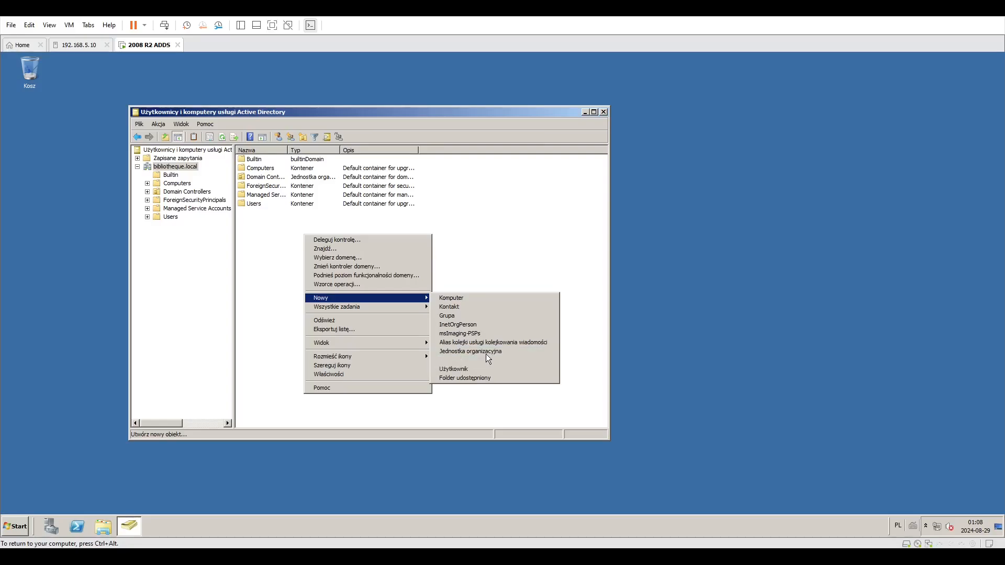
left_click(445, 353)
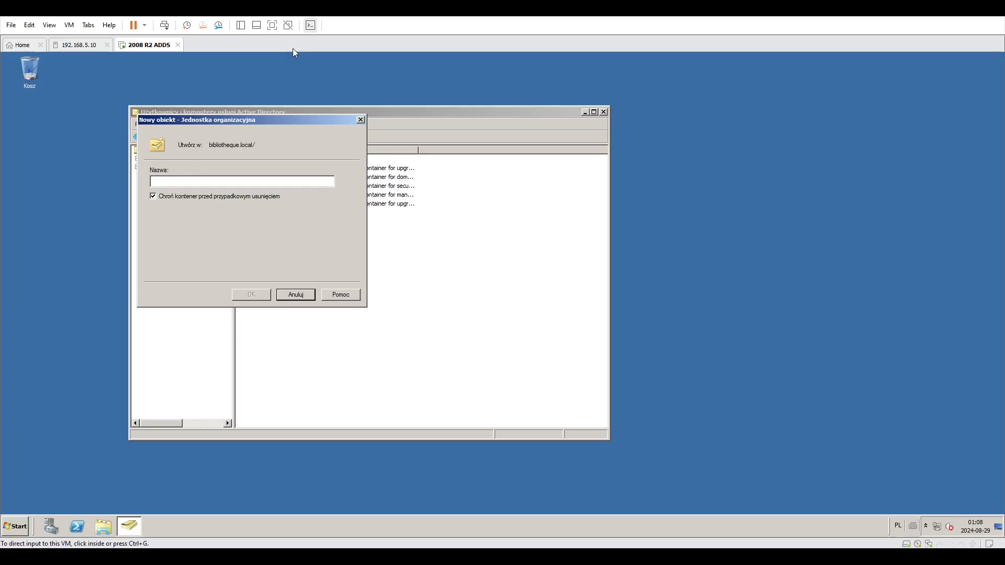
type("whatever")
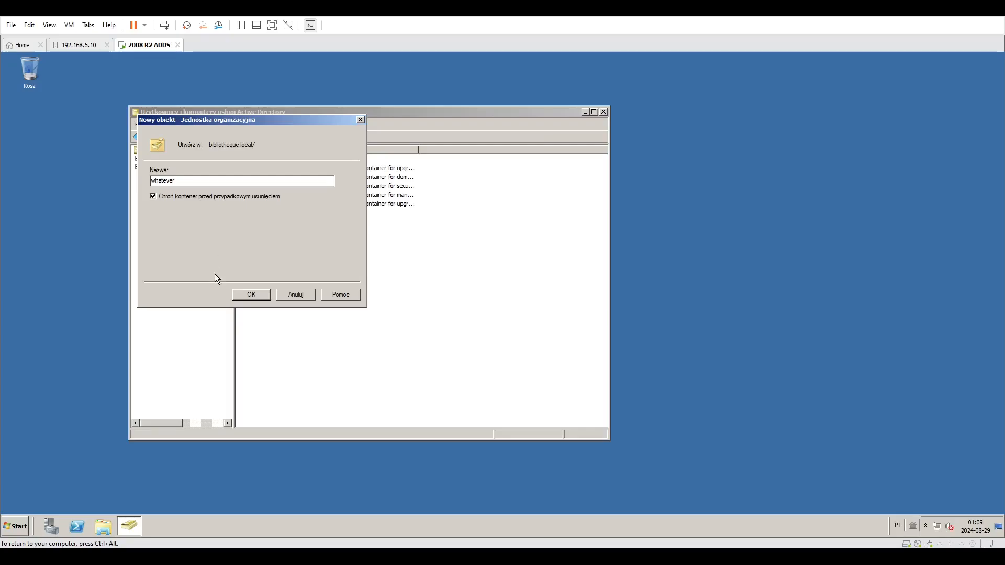
left_click(250, 296)
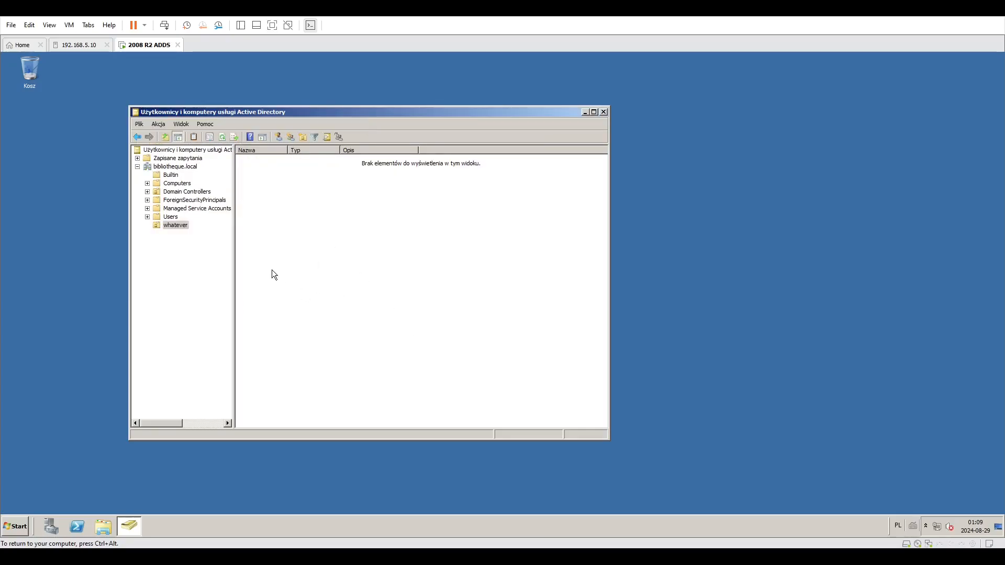
Try to delete the whatever organizational unit from the domain tree and confirm the deletion.
left_click(175, 167)
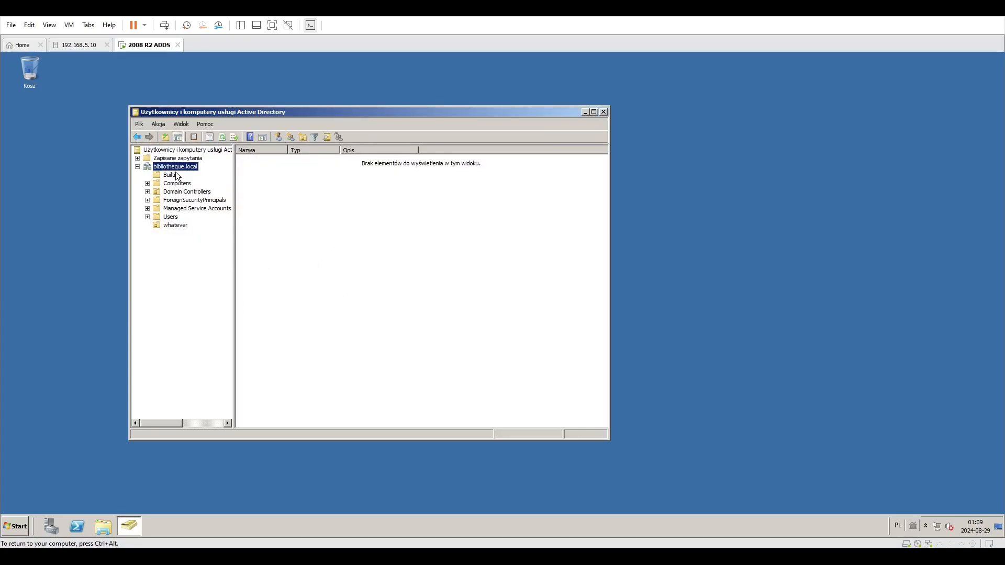
left_click(170, 216)
left_click(174, 225)
left_click(170, 216)
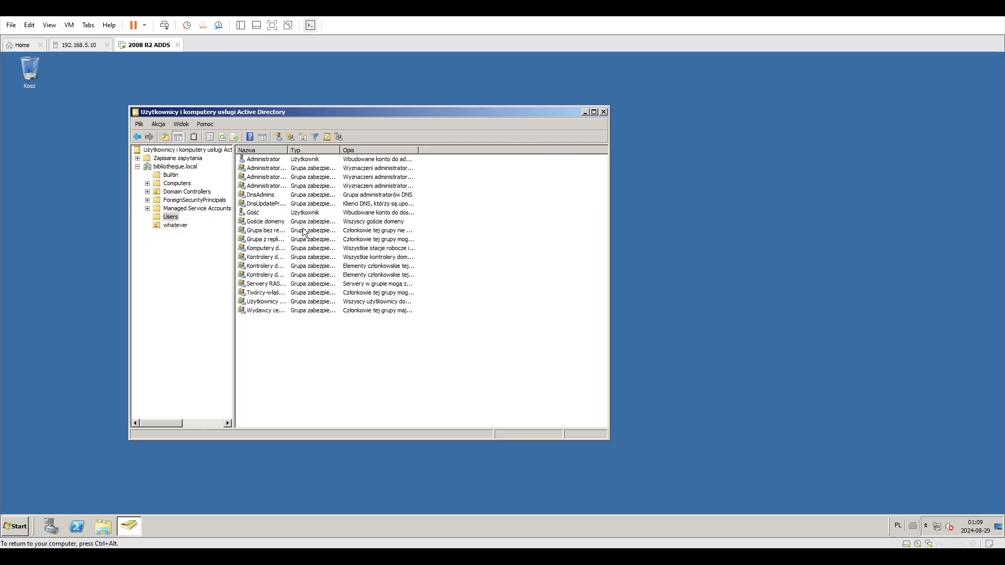
right_click(177, 230)
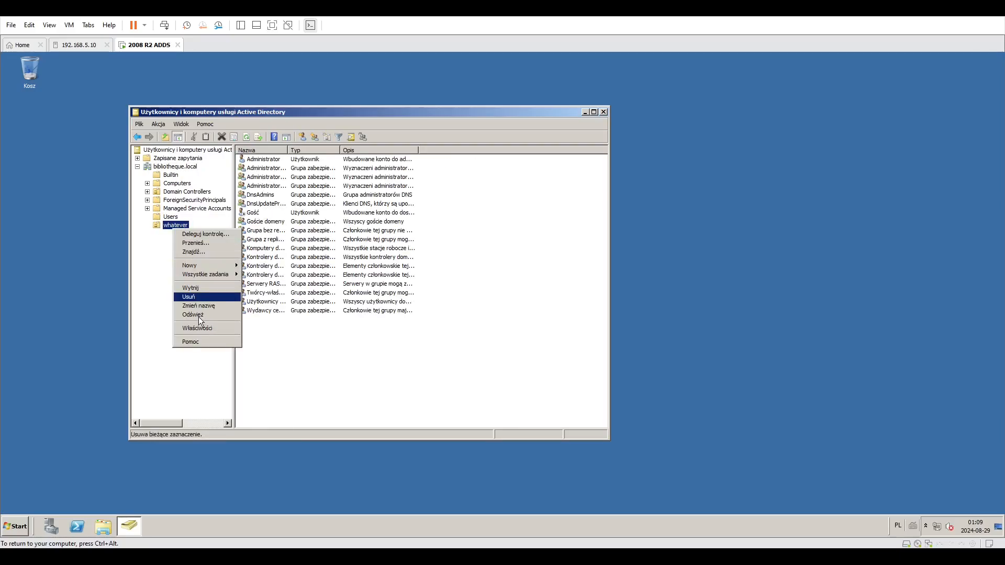
left_click(200, 296)
left_click(539, 320)
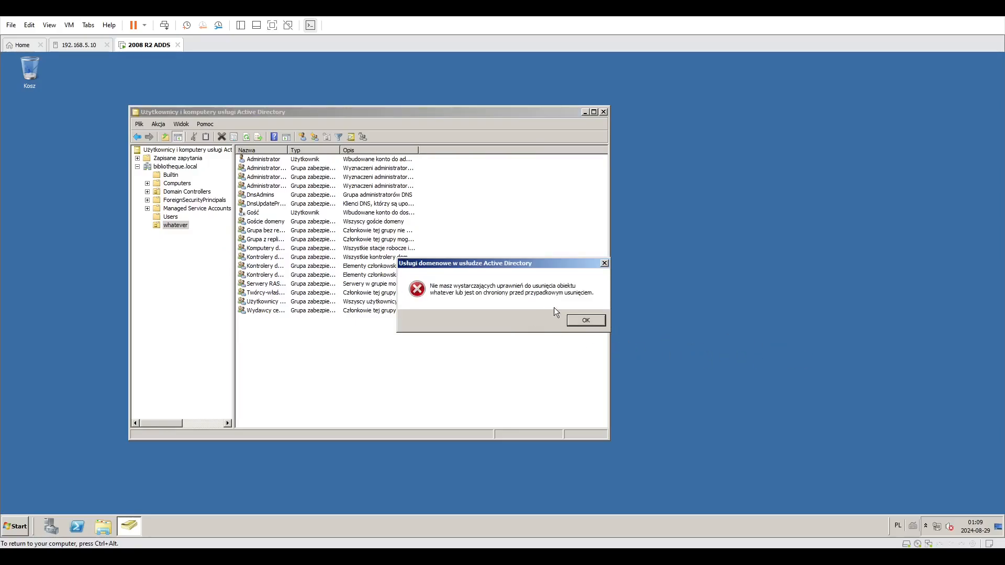
left_click(601, 321)
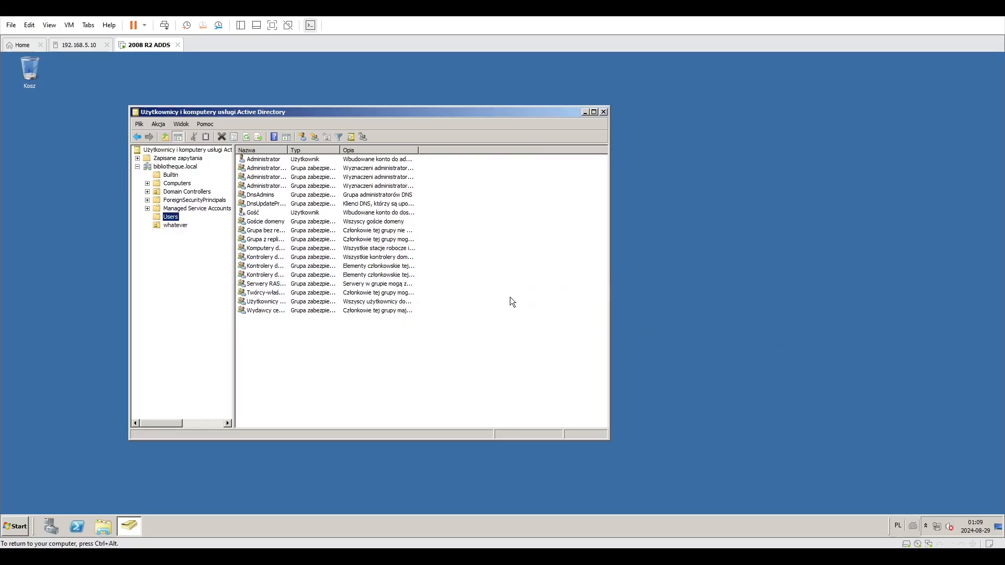
Open the whatever organizational unit's properties, look through its tabs, and close the dialog.
right_click(183, 227)
left_click(242, 343)
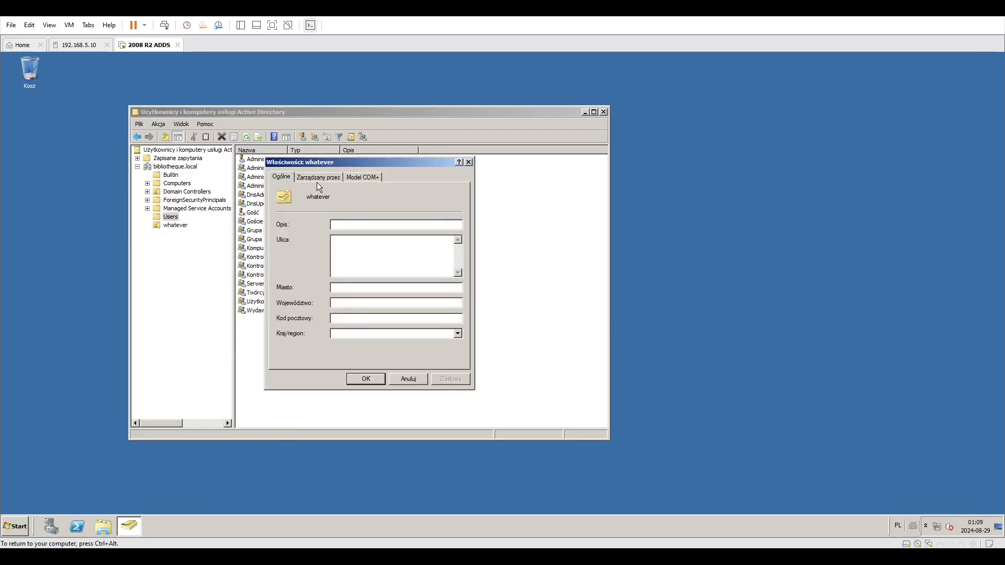
left_click(317, 178)
left_click(363, 177)
left_click(422, 223)
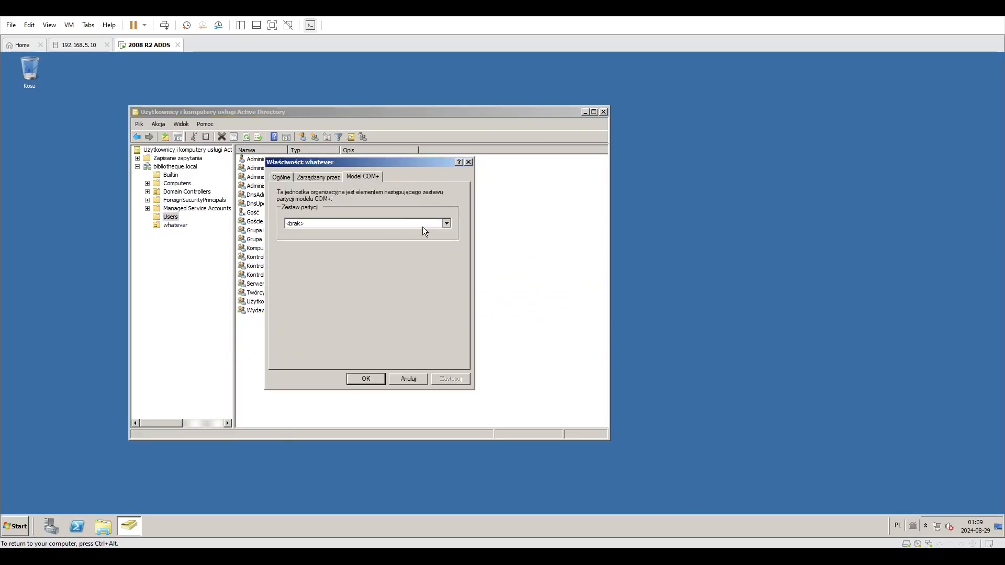
left_click(282, 178)
left_click(281, 178)
left_click(468, 162)
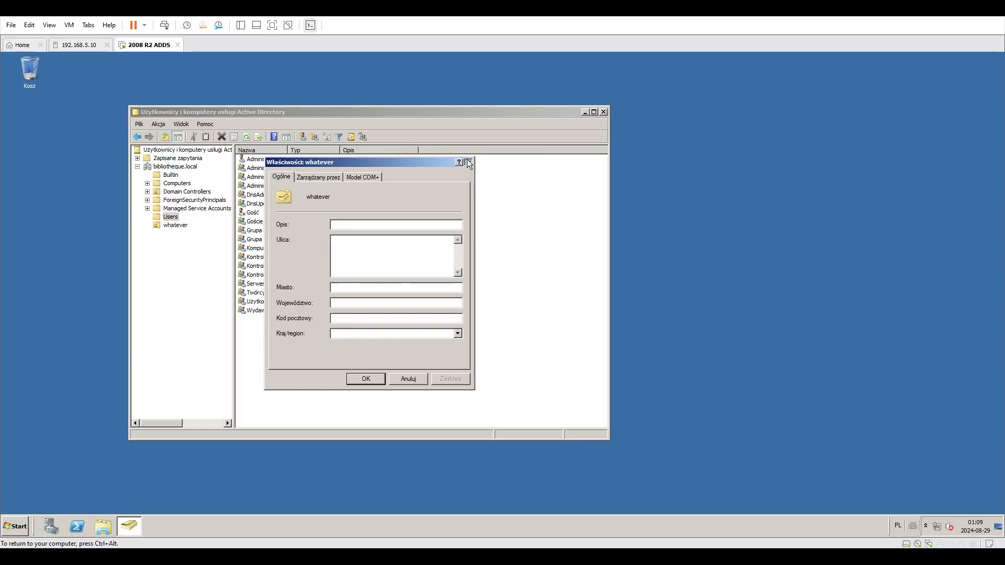
Try again to delete the whatever organizational unit from the domain's contents list, confirming the deletion.
left_click(175, 166)
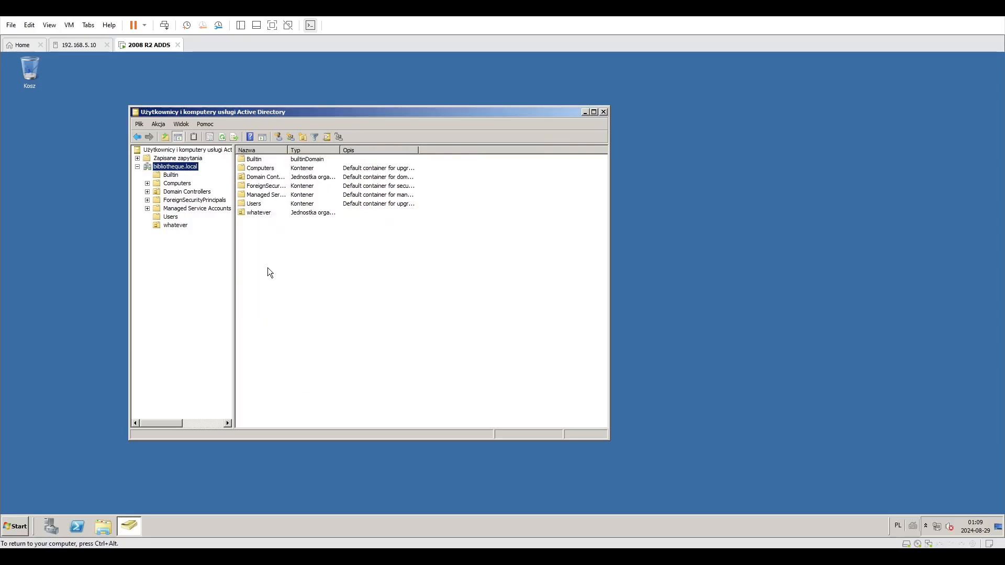
right_click(275, 213)
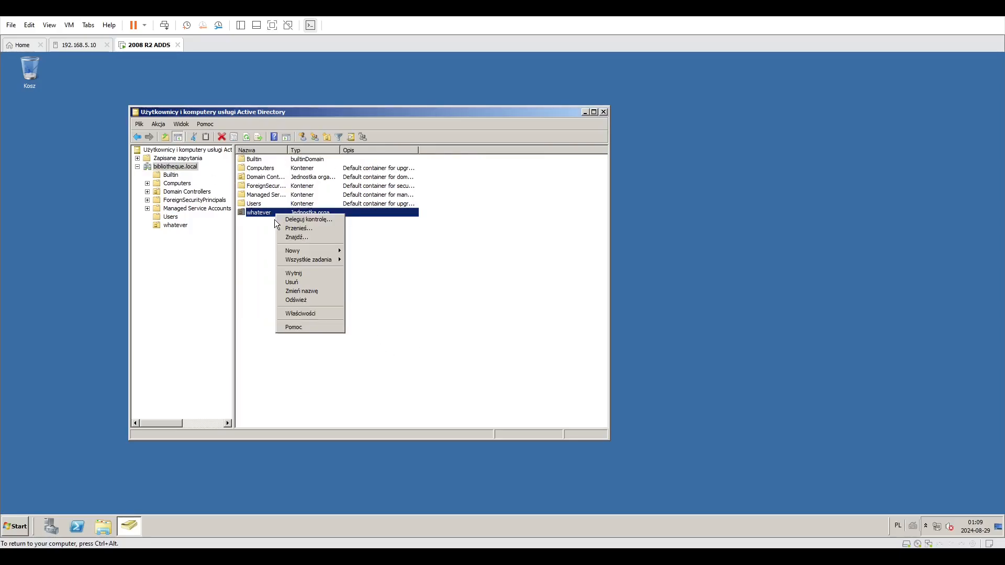
left_click(275, 286)
left_click(541, 320)
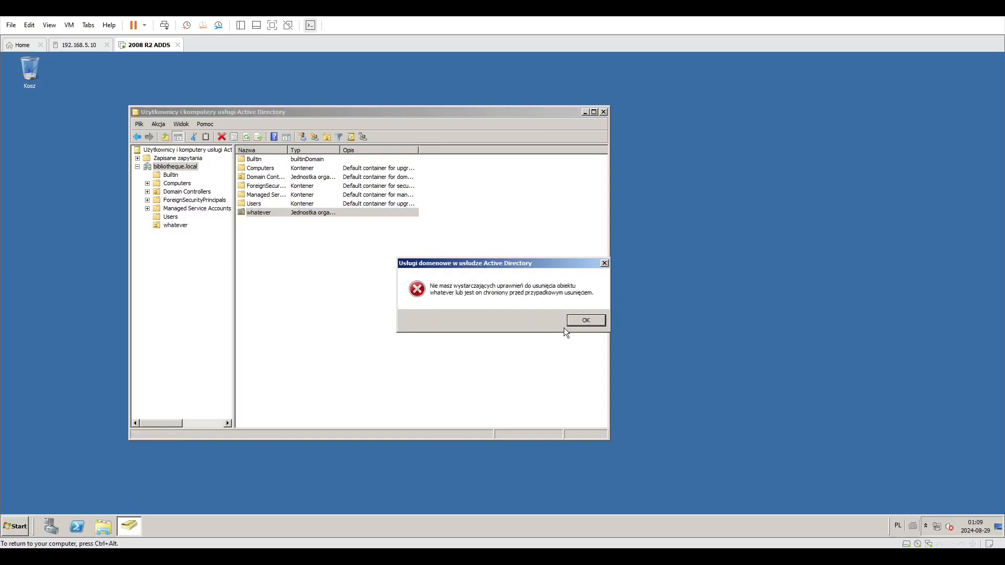
Try once more to delete the whatever organizational unit from the contents list, confirming the deletion.
left_click(581, 320)
right_click(270, 213)
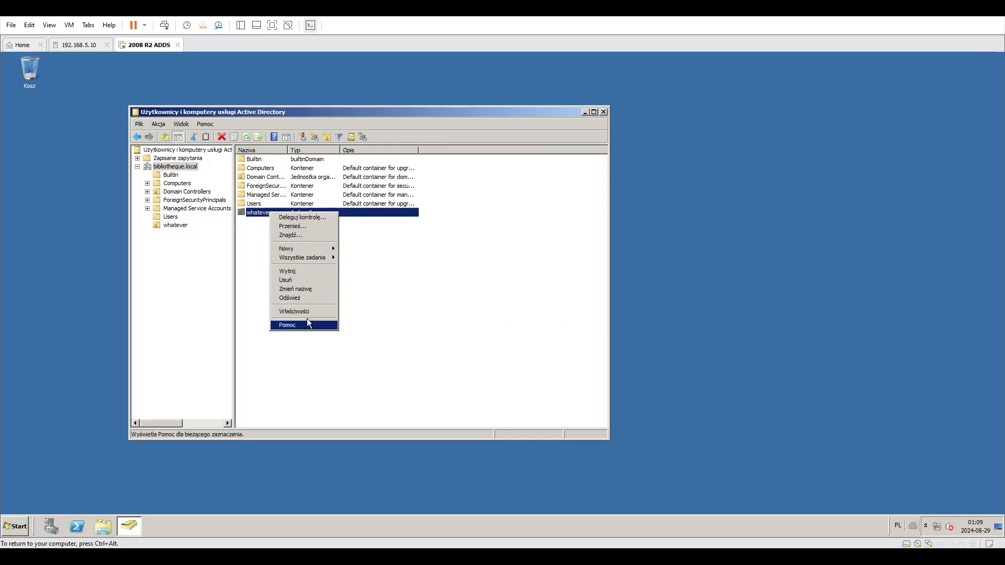
left_click(297, 278)
left_click(542, 319)
key("Return")
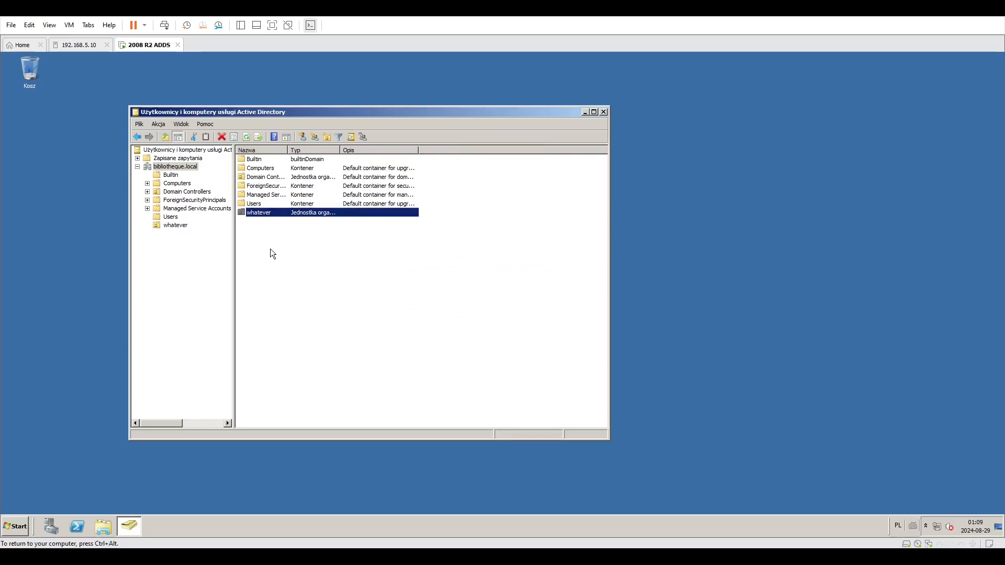
Browse the domain's default containers: Managed Service Accounts, ForeignSecurityPrincipals, Domain Controllers, Computers, Builtin and Users.
double_click(279, 195)
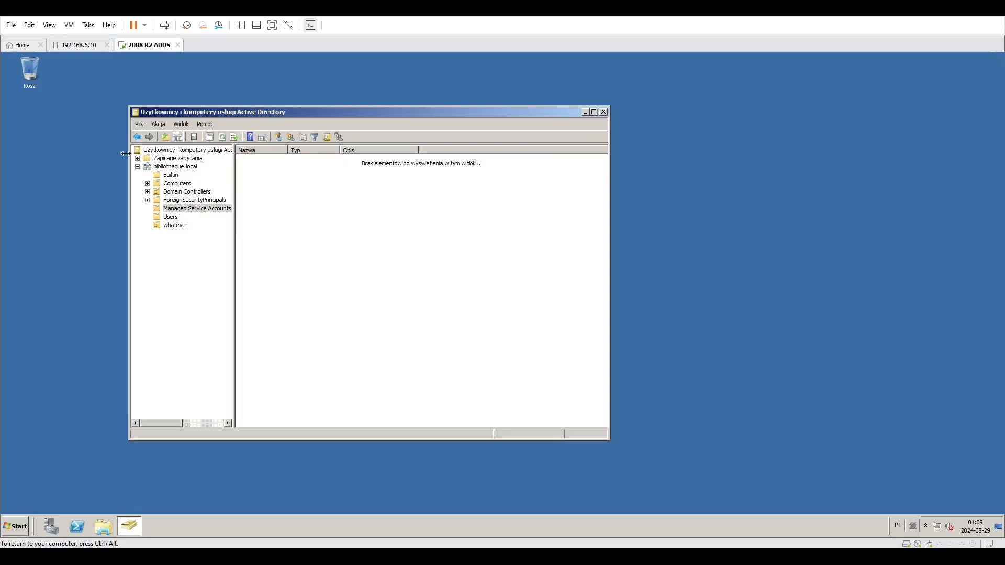
left_click(138, 137)
left_click(194, 202)
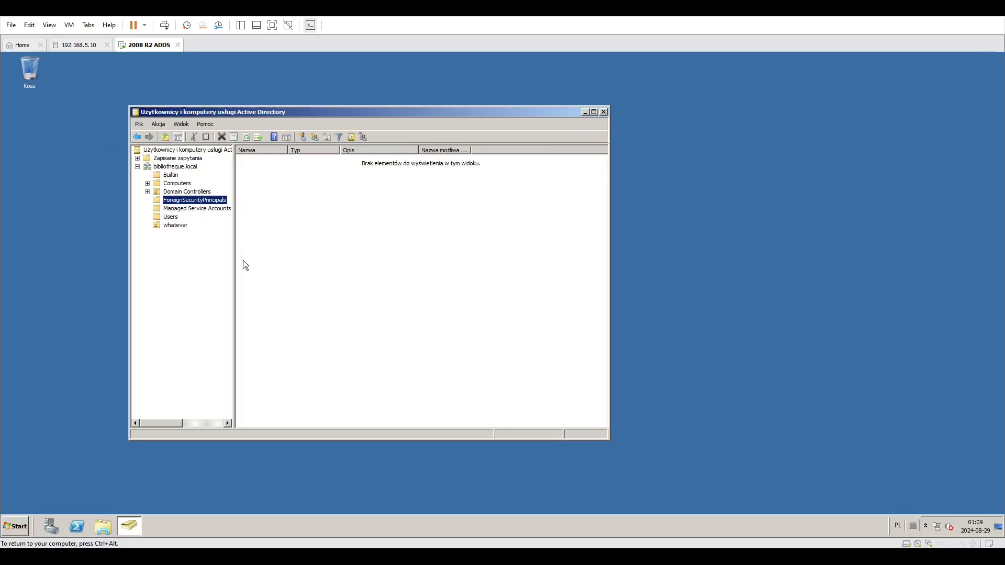
left_click(191, 211)
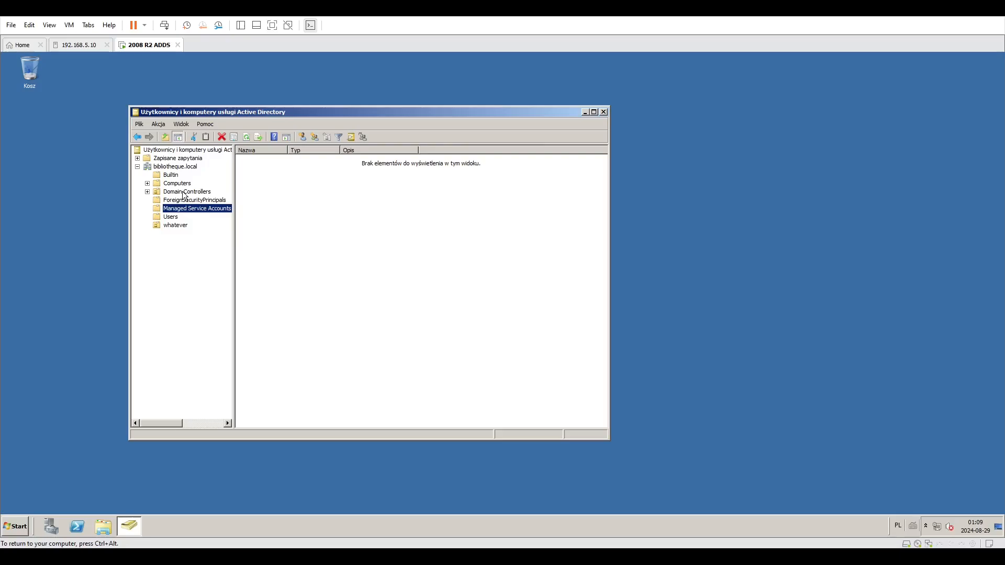
left_click(182, 192)
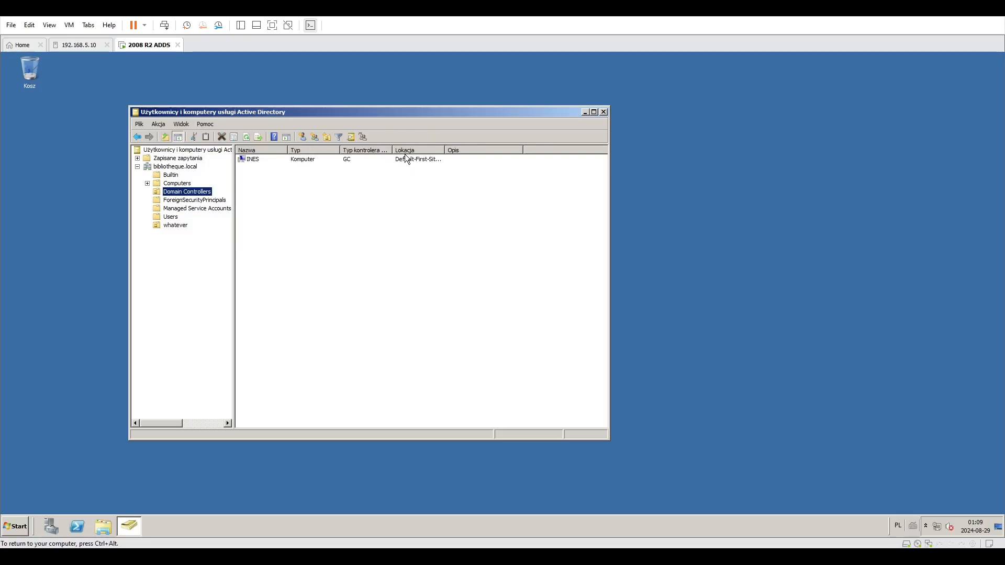
left_click_drag(391, 150, 464, 150)
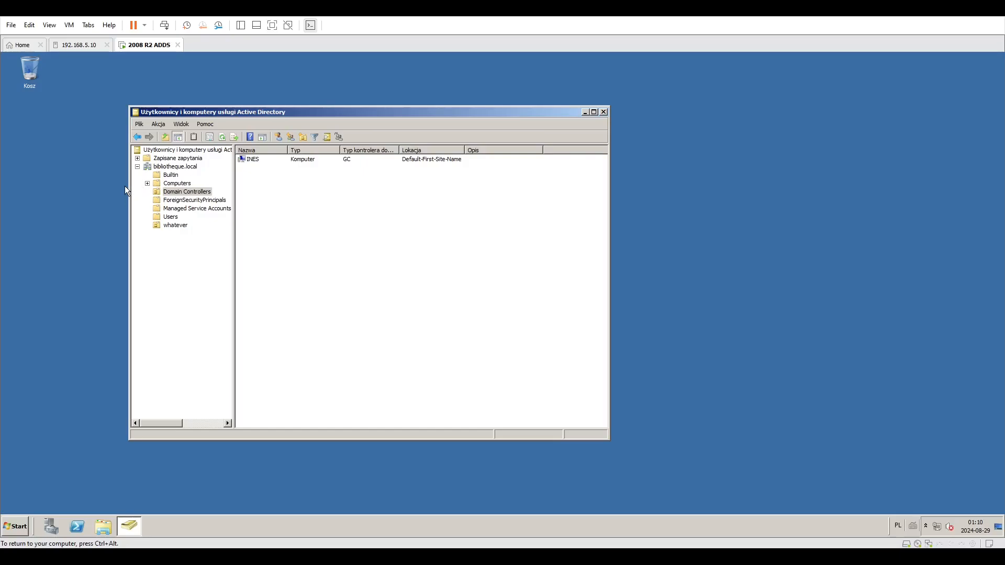
left_click(173, 185)
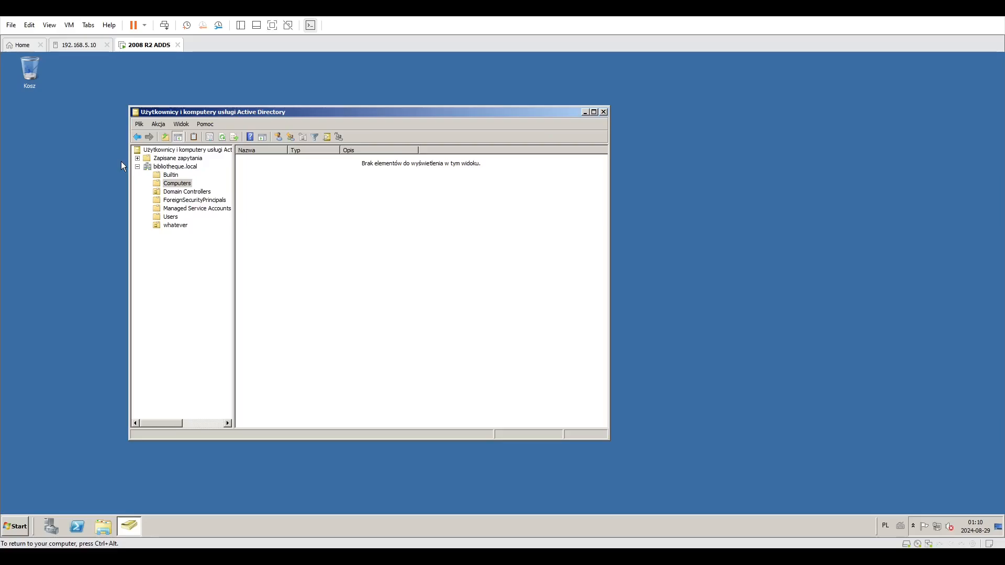
left_click(173, 175)
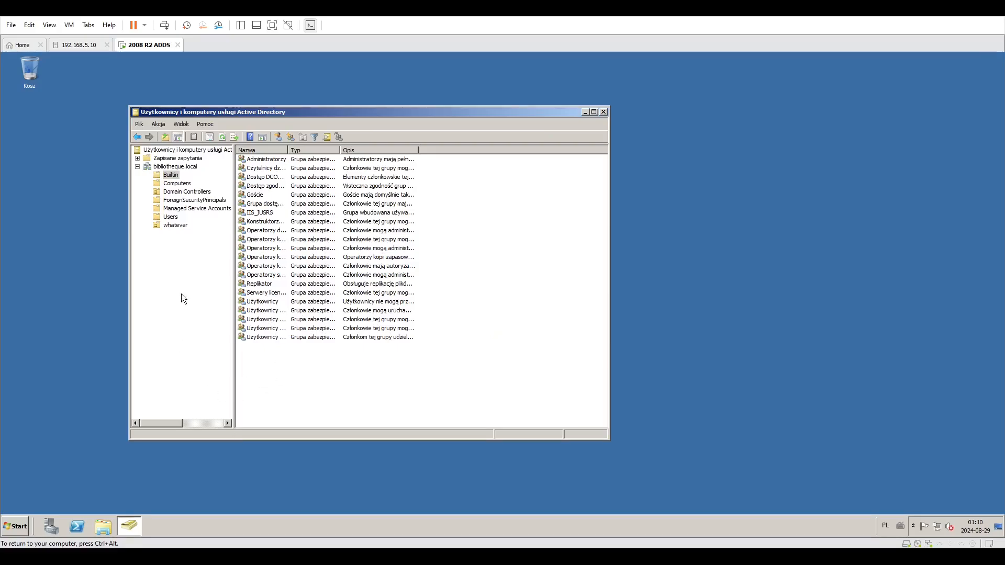
left_click(170, 217)
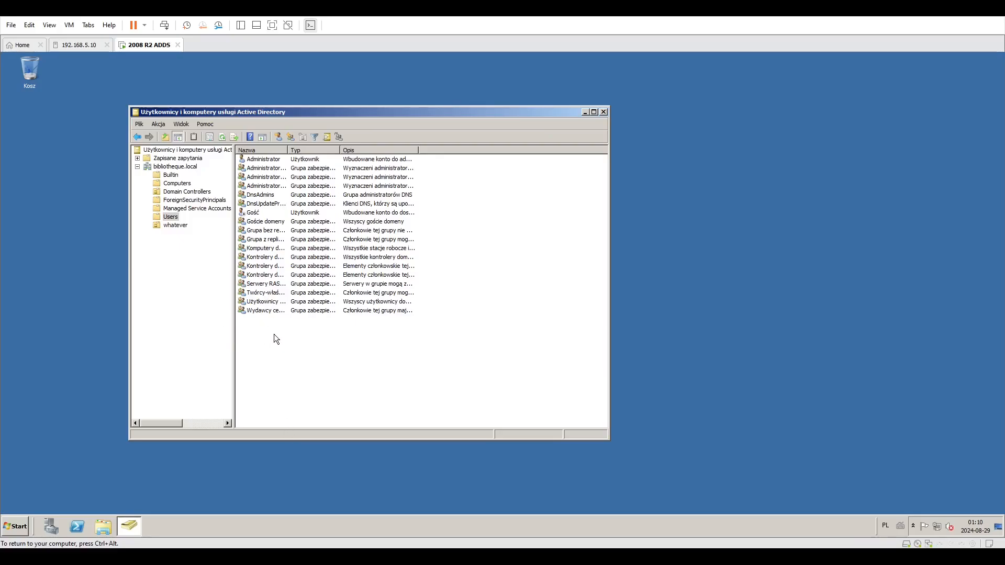
right_click(274, 334)
mouse_move(301, 367)
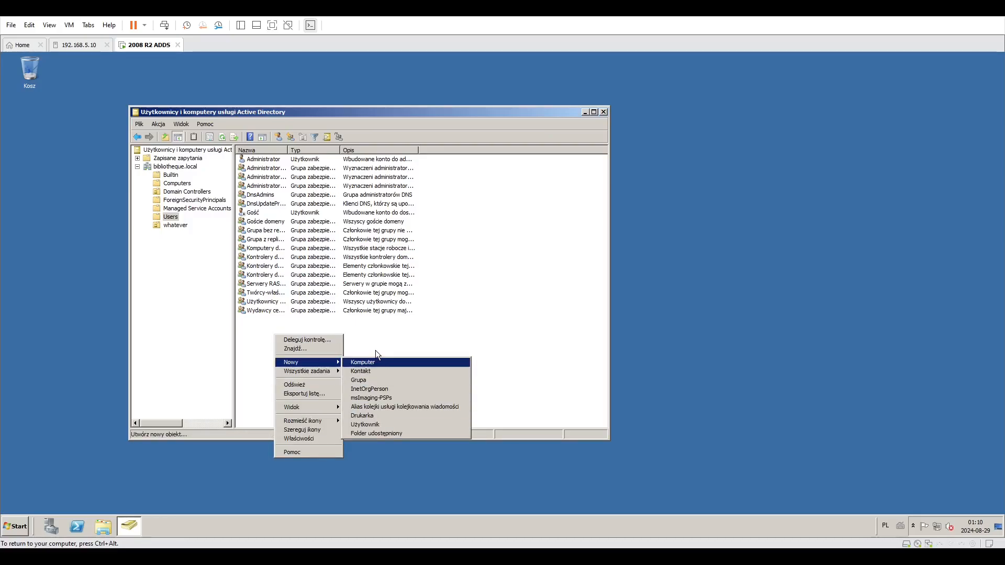
right_click(362, 330)
mouse_move(380, 361)
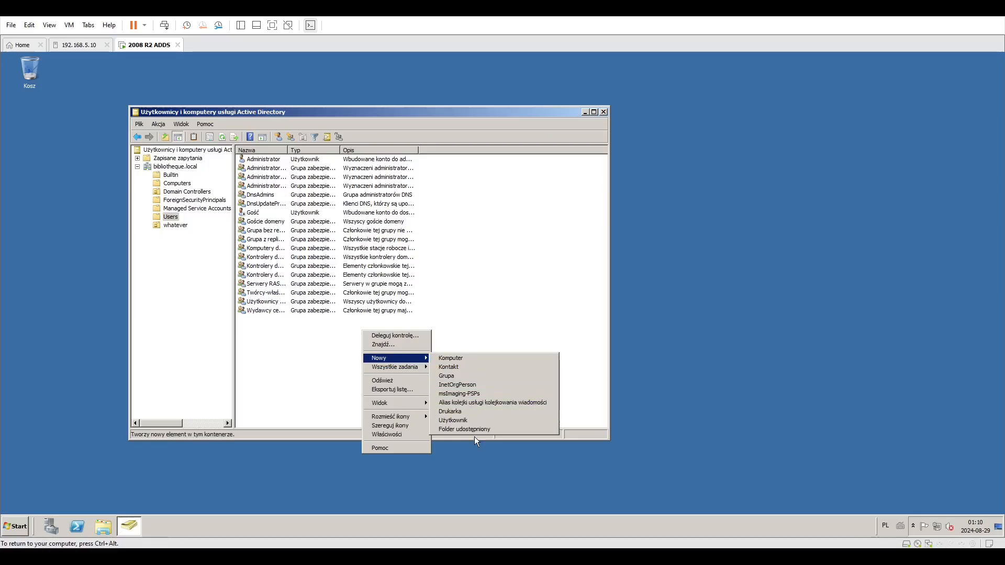
left_click(474, 419)
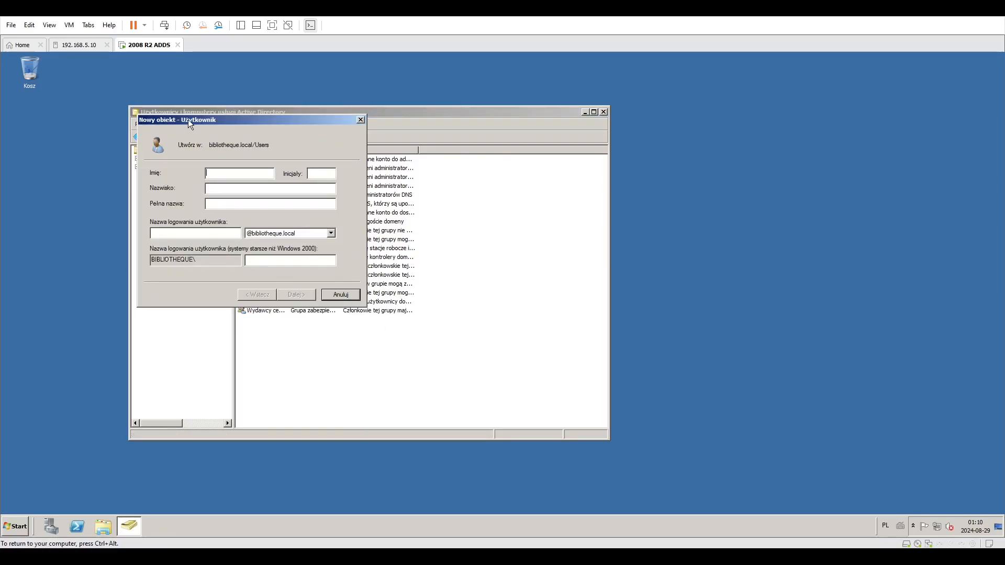
left_click_drag(189, 123, 335, 230)
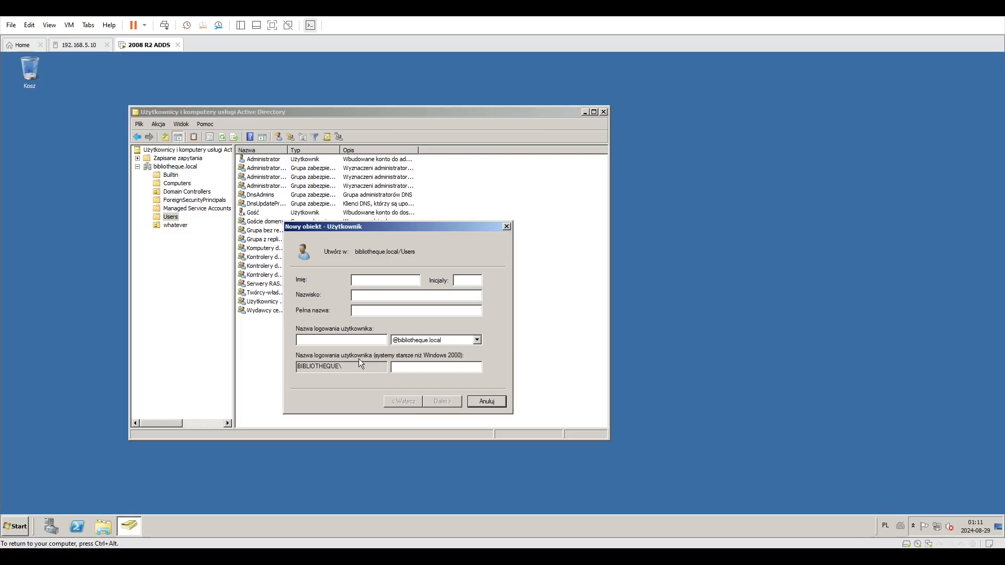
left_click(476, 340)
left_click(418, 349)
Enter the new user's first name and last name so the full name fills in.
left_click(371, 281)
type("Jan ")
type("Kowalski")
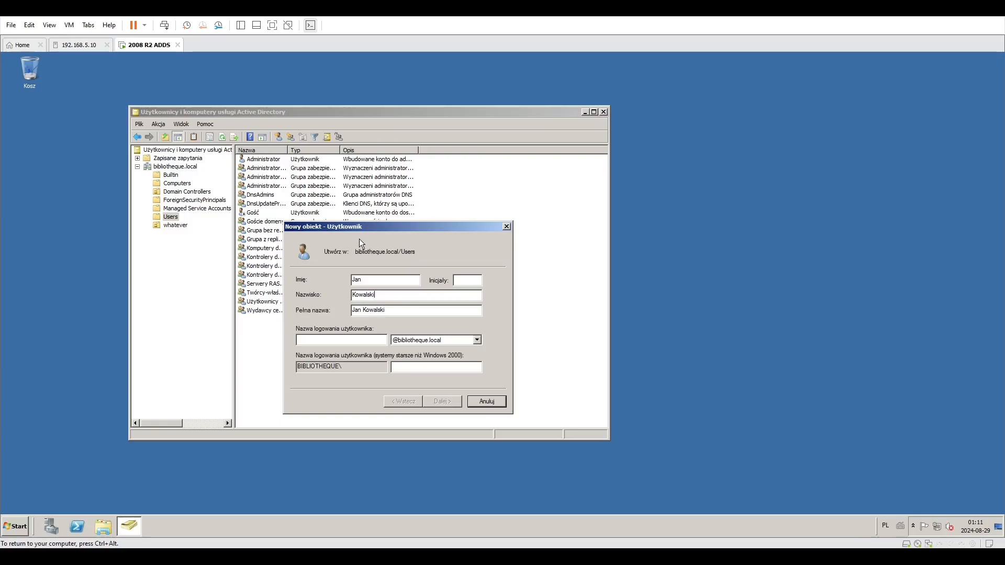
key("Tab")
left_click(407, 310)
left_click_drag(319, 227, 299, 205)
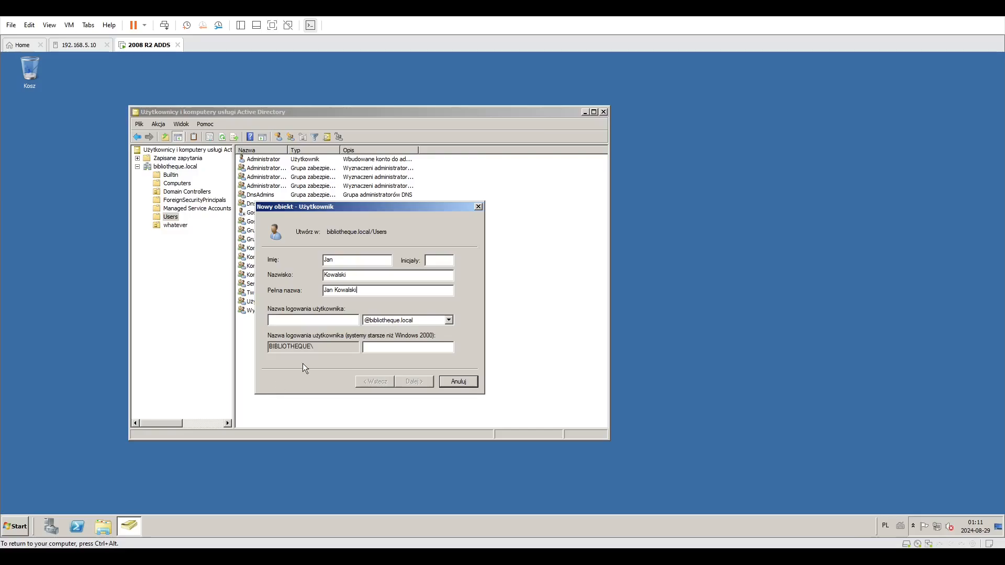
Set the user logon name and the matching pre-Windows 2000 logon name for the user, then continue.
left_click(337, 322)
type("jkow")
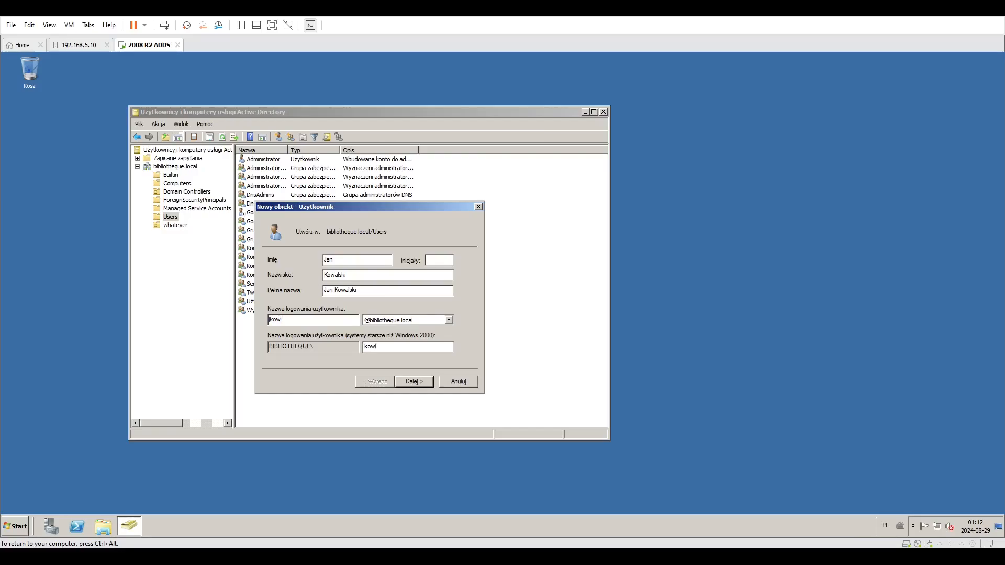
type("alski")
double_click(392, 348)
left_click_drag(297, 321, 266, 321)
left_click_drag(391, 346, 337, 346)
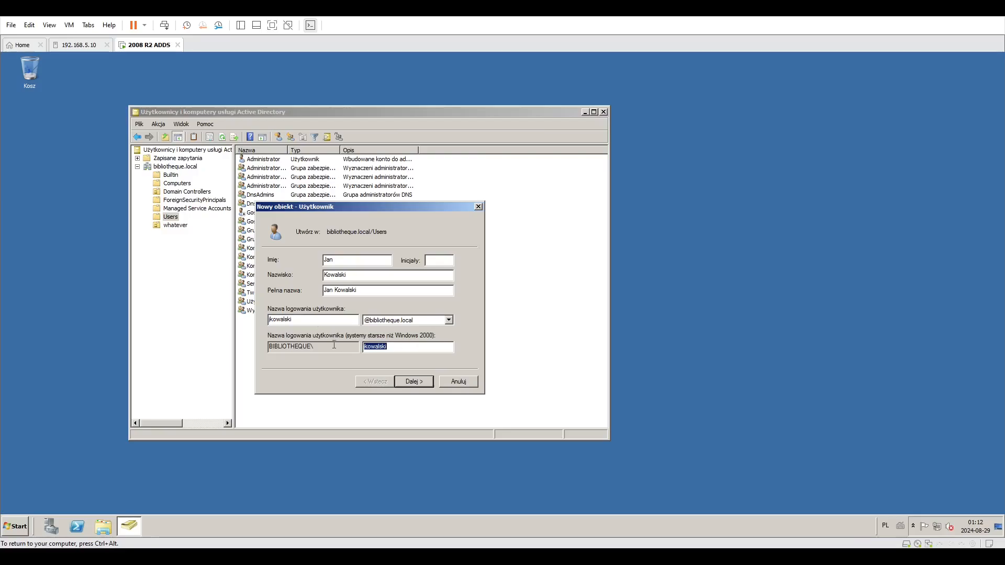
type("ja")
type("nk")
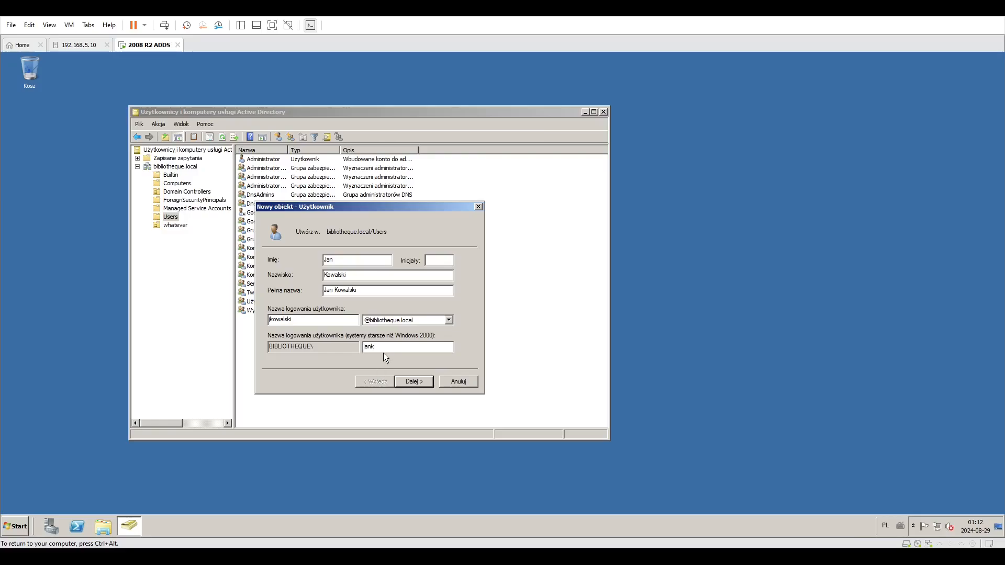
double_click(366, 348)
type("jkowalski")
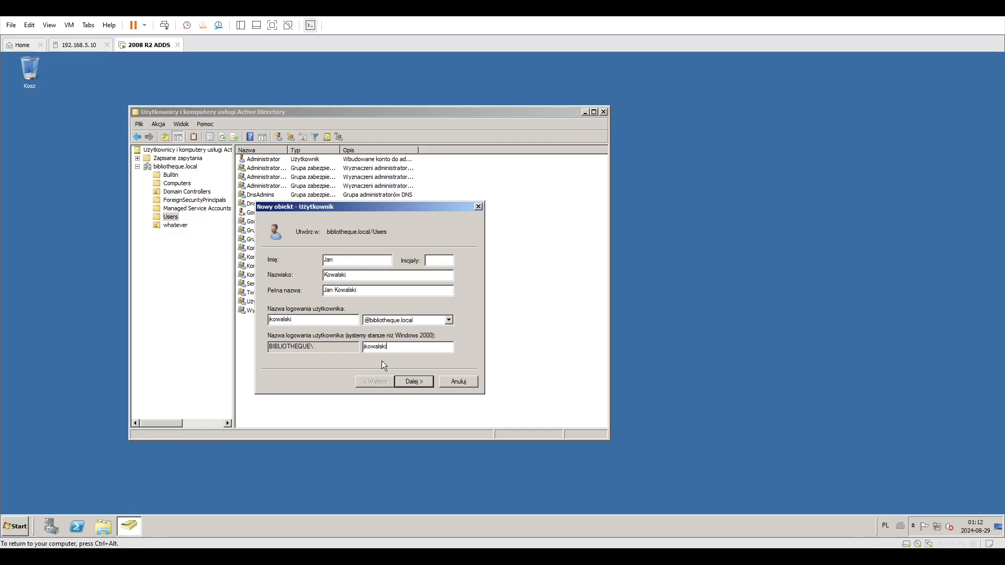
left_click(411, 382)
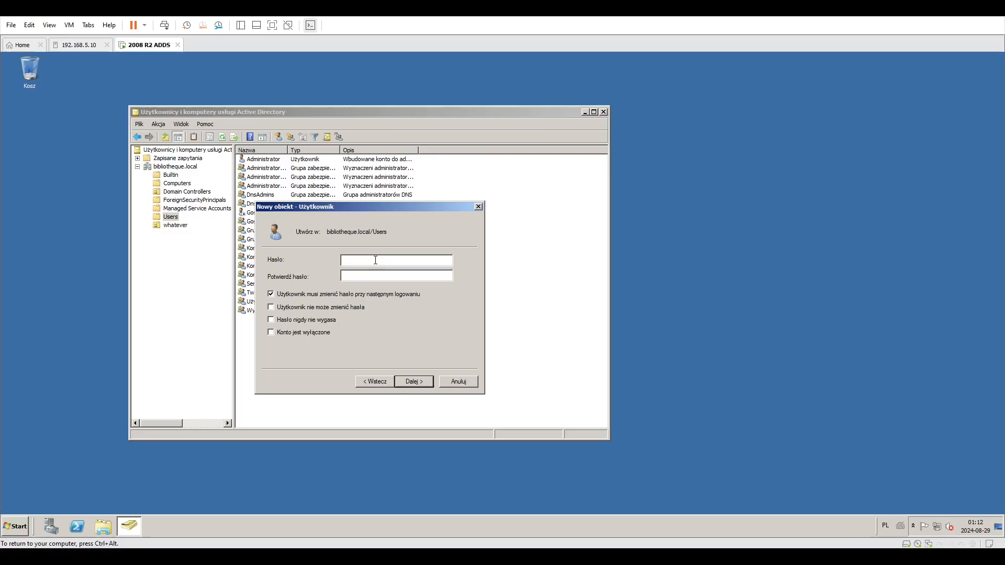
Enter the new account's password and confirm it.
type("••••••••")
key("Tab")
type("•")
key("Caps_Lock")
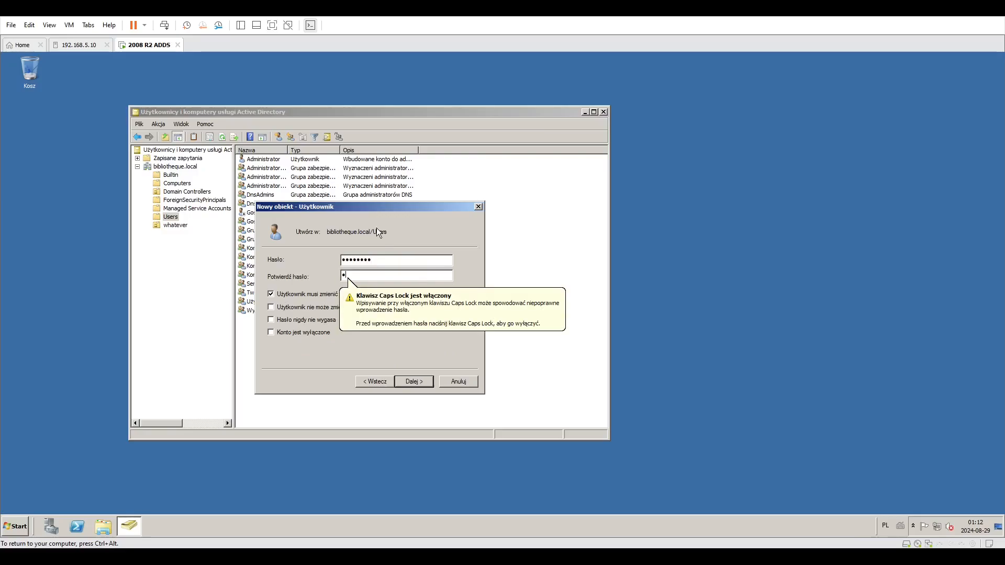
key("Caps_Lock")
key("BackSpace")
type("•")
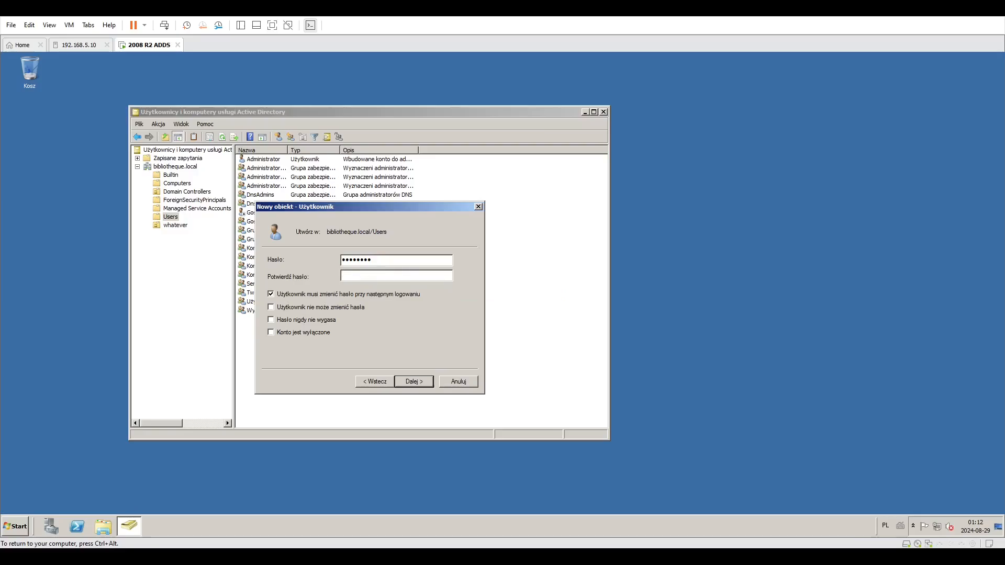
type("••••••••")
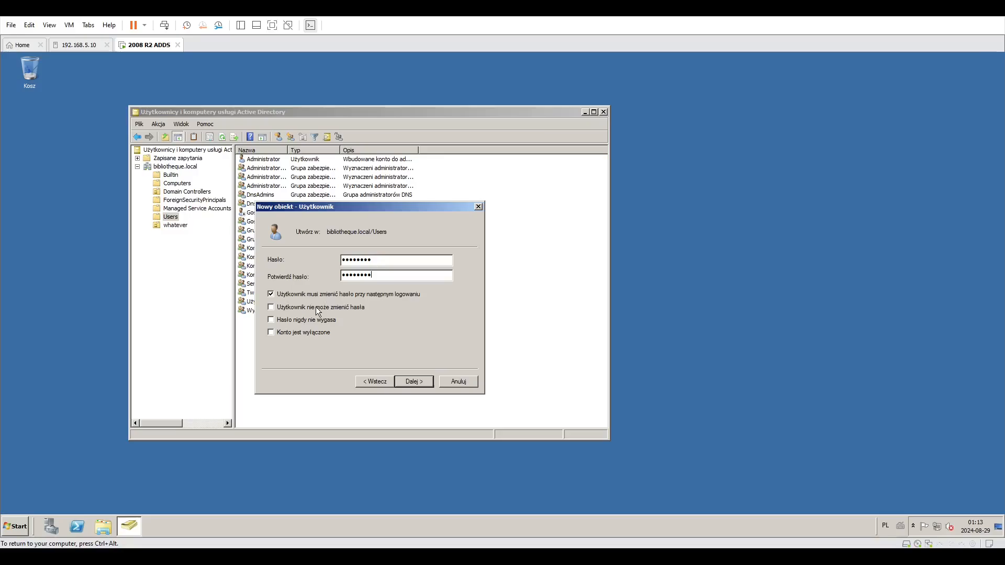
Try to also enable the option preventing the user from changing the password, dismissing the conflict message.
left_click(332, 307)
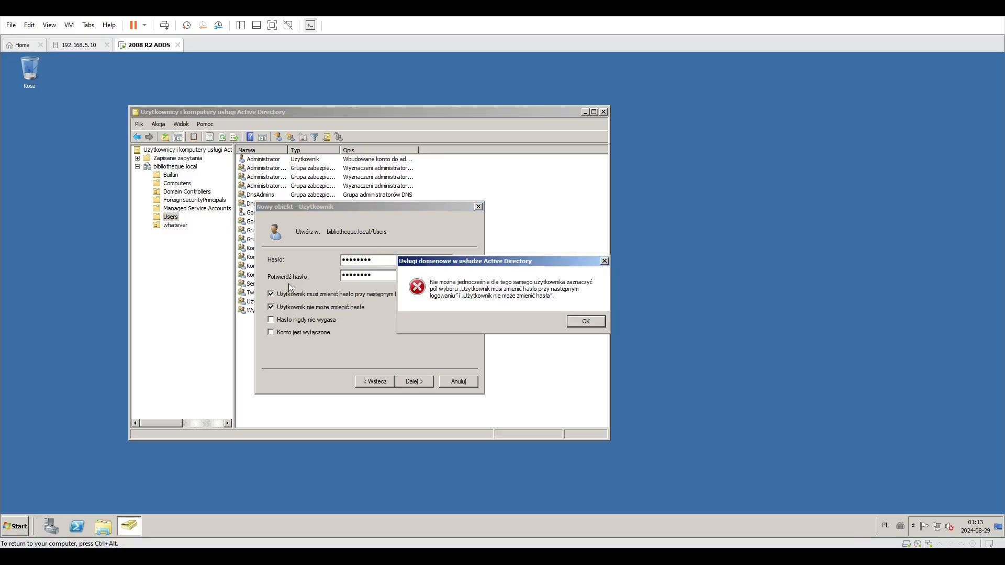
left_click(585, 321)
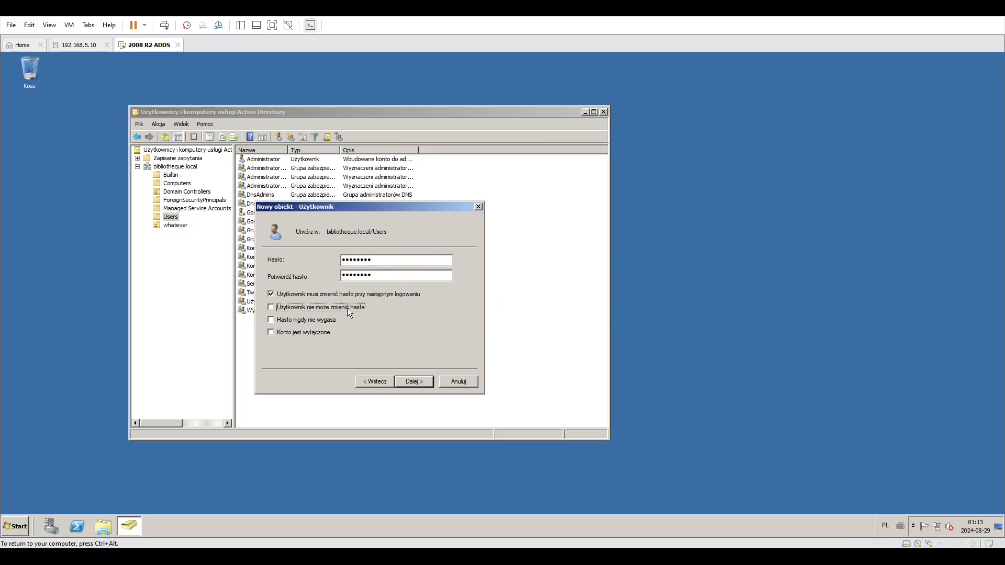
left_click(286, 297)
left_click(359, 294)
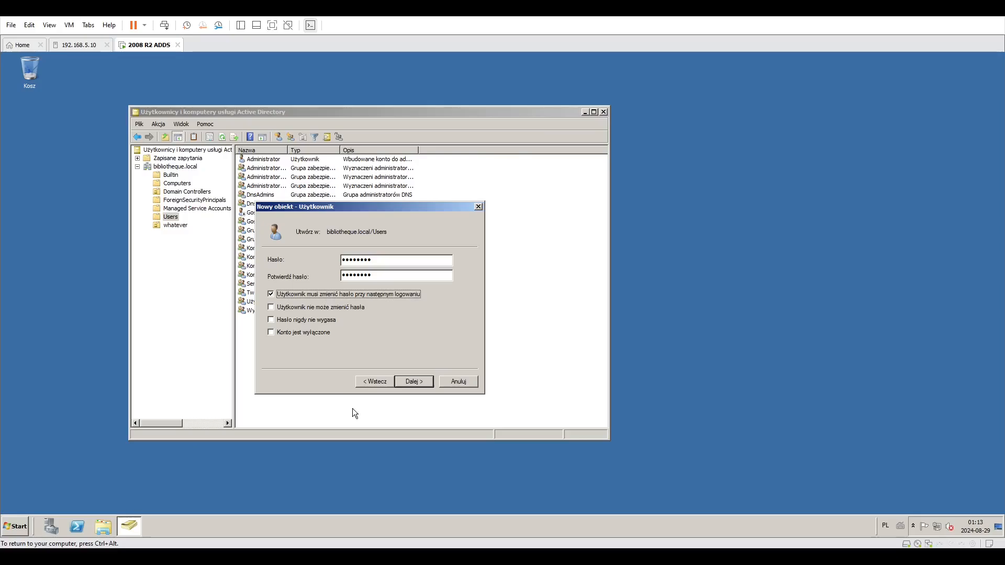
left_click_drag(281, 206, 384, 197)
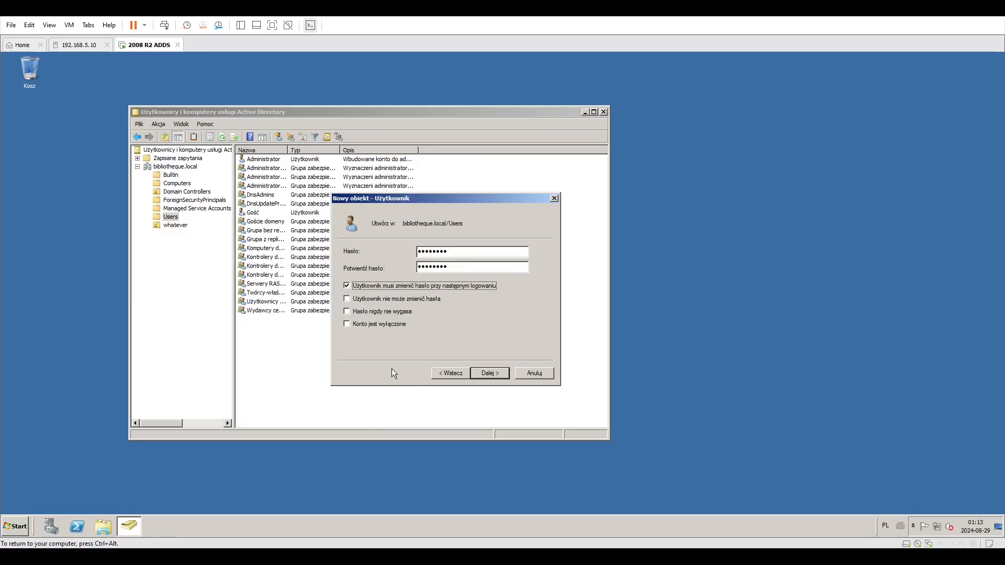
Mark the account as disabled and finish creating the user.
left_click(382, 325)
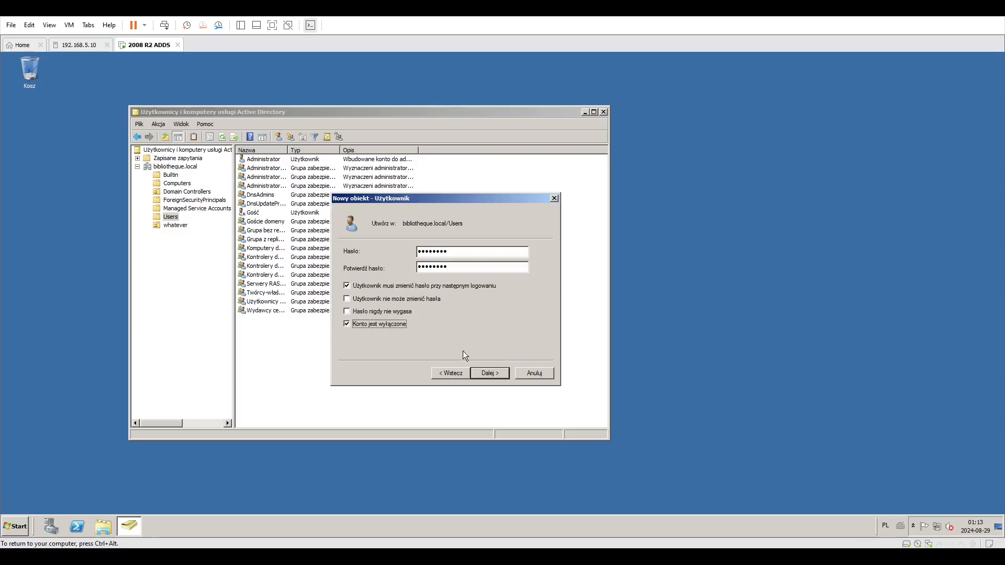
left_click(488, 373)
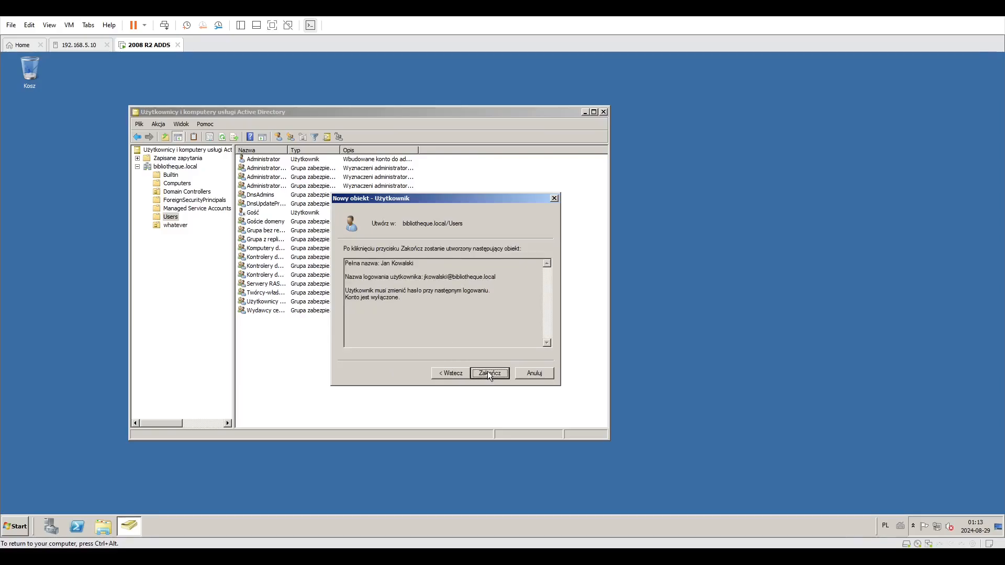
left_click(488, 373)
left_click(270, 341)
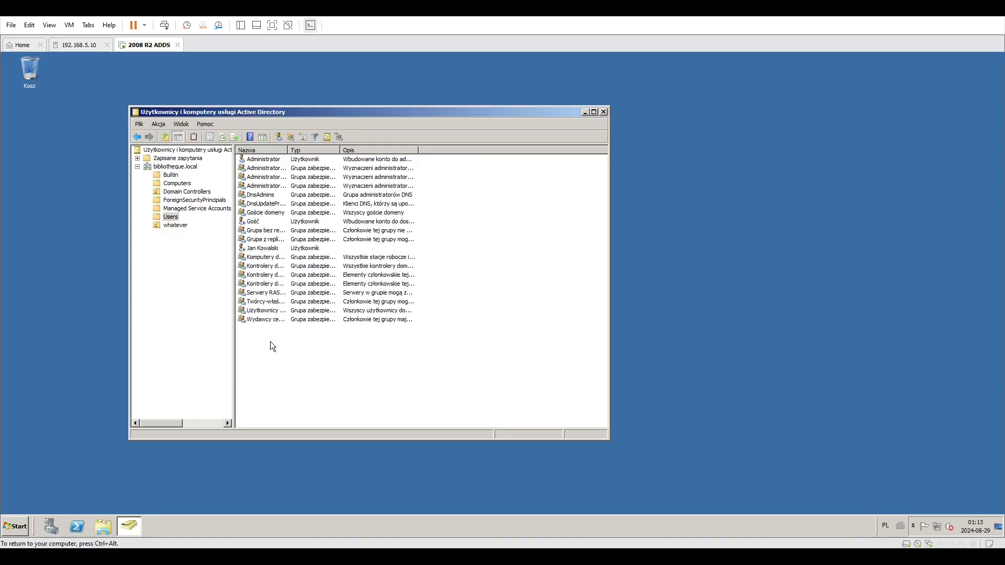
Open the new user's properties and look through its Address, Telephones and General tabs.
left_click(277, 257)
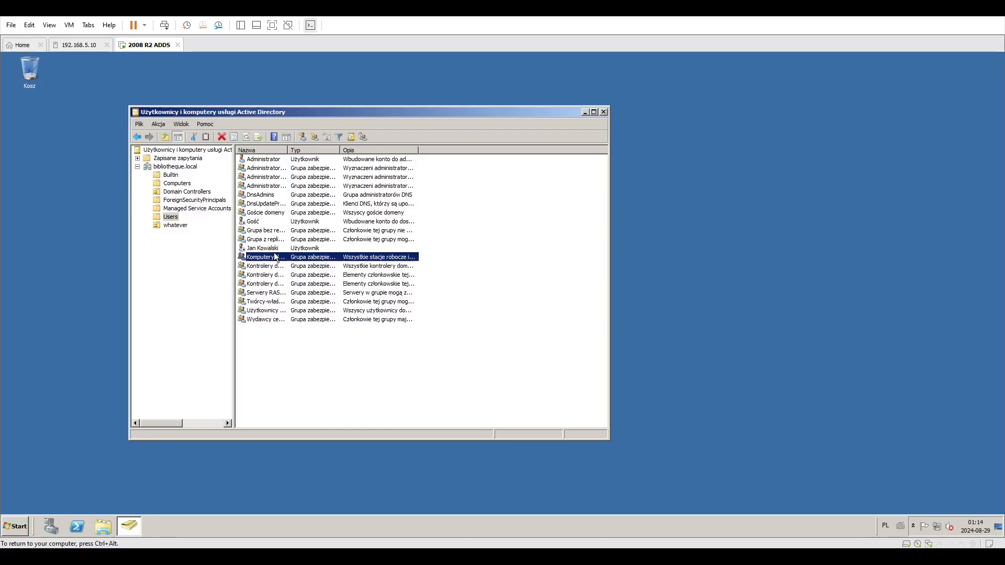
left_click(276, 249)
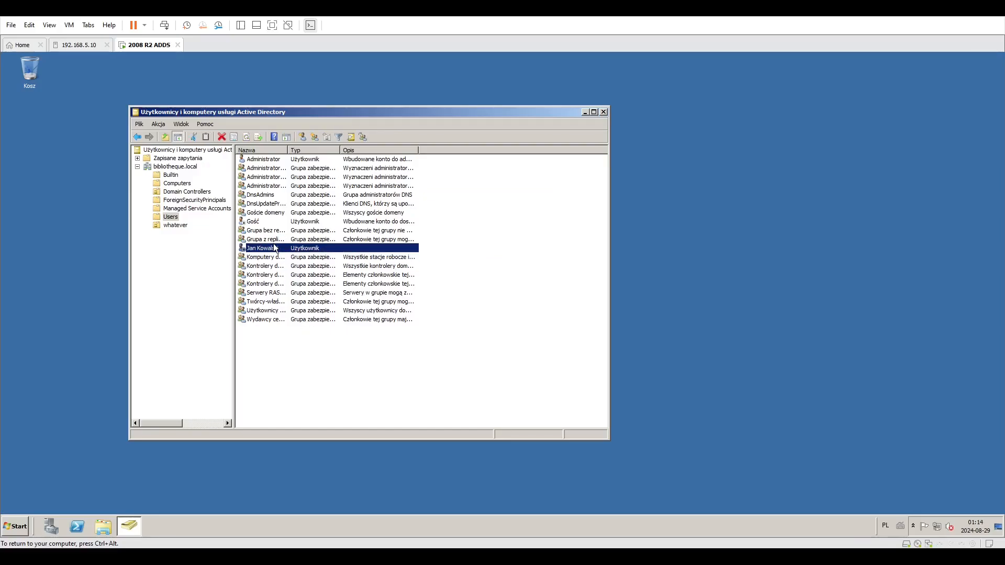
right_click(273, 244)
left_click(306, 360)
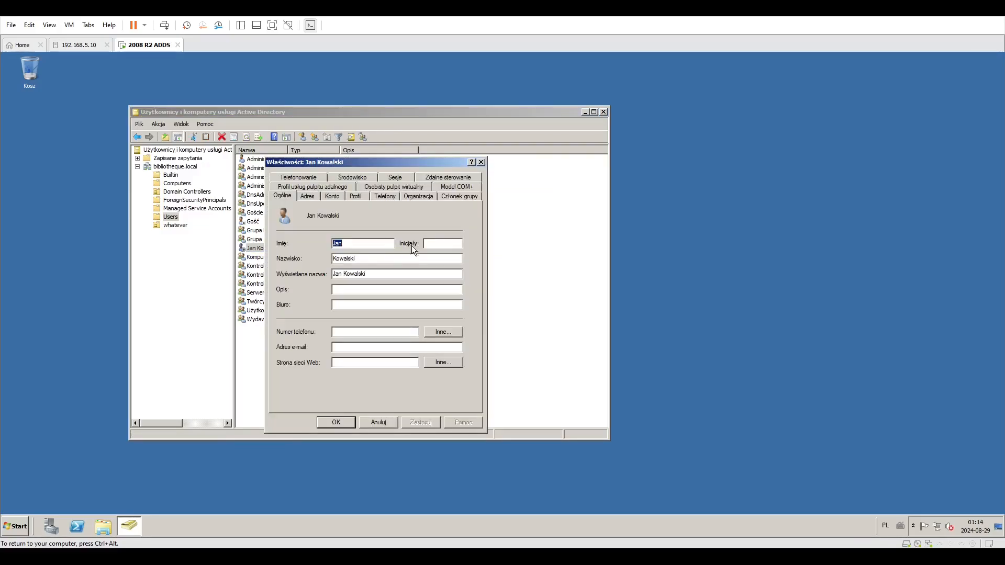
left_click(307, 197)
left_click(384, 197)
left_click(285, 197)
left_click(389, 334)
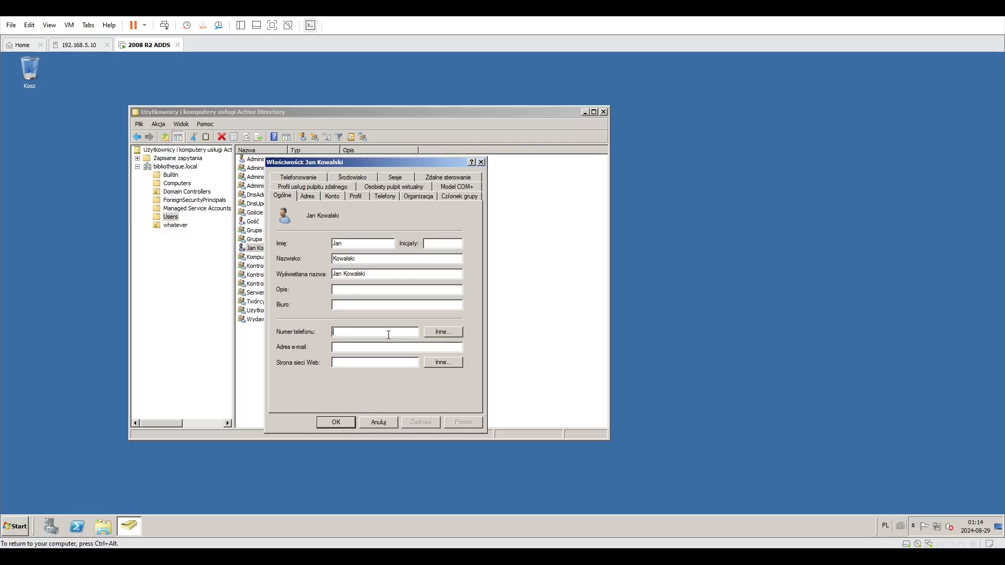
Look through the COM+, Member Of and Dial-in tabs of the user's properties, then close the dialog.
left_click(456, 187)
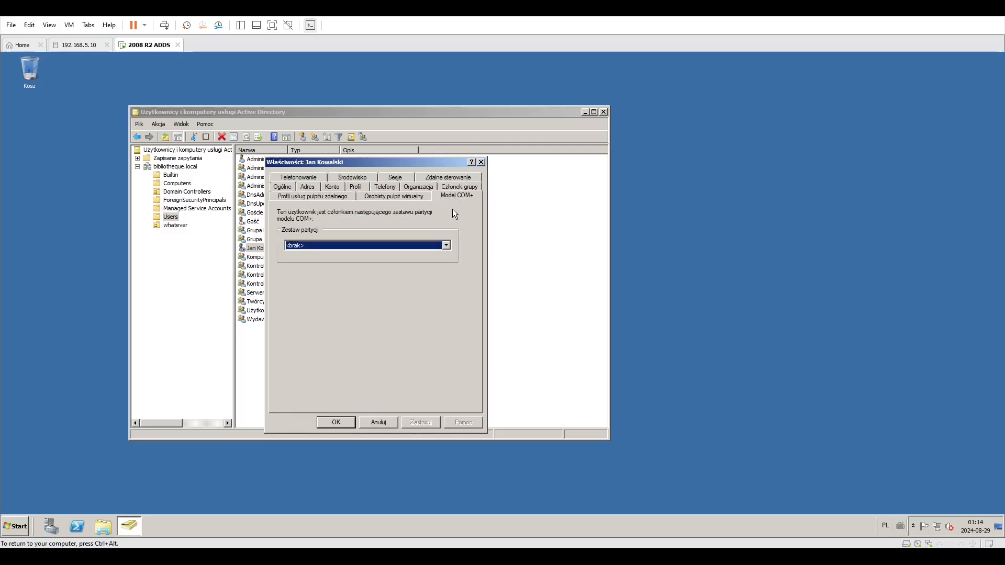
left_click(455, 186)
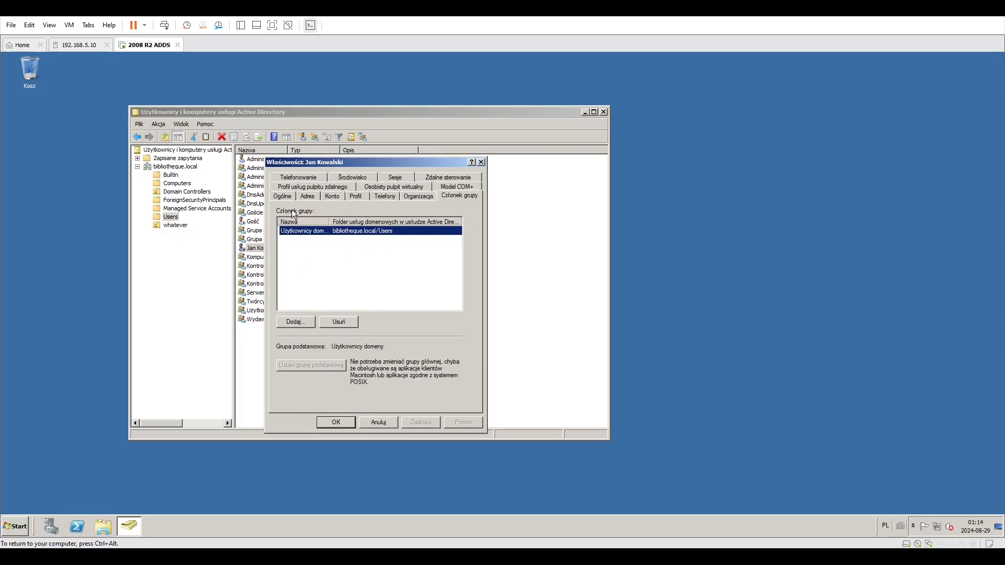
left_click(316, 175)
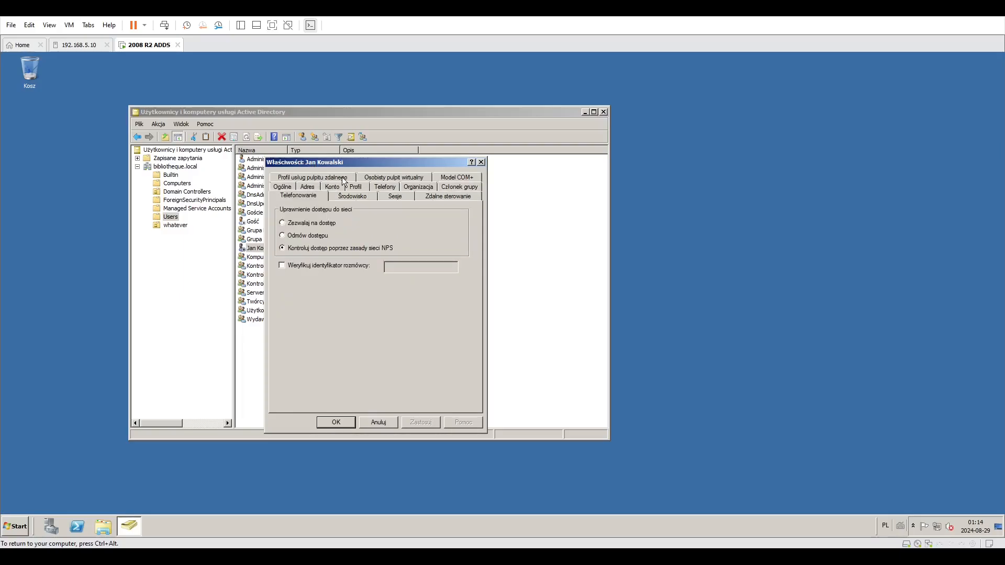
left_click(481, 163)
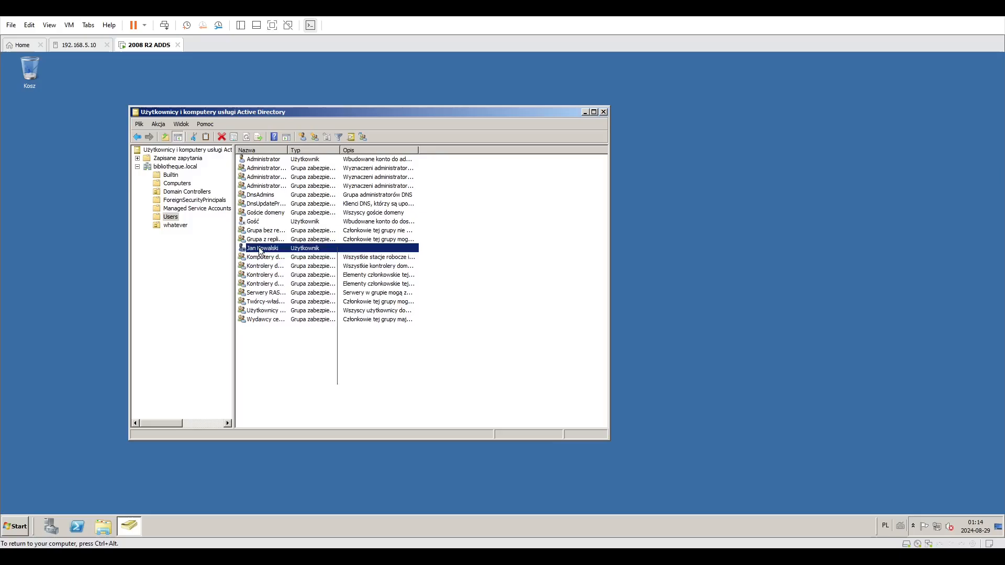
Enable the Jan Kowalski account and acknowledge the confirmation.
right_click(261, 251)
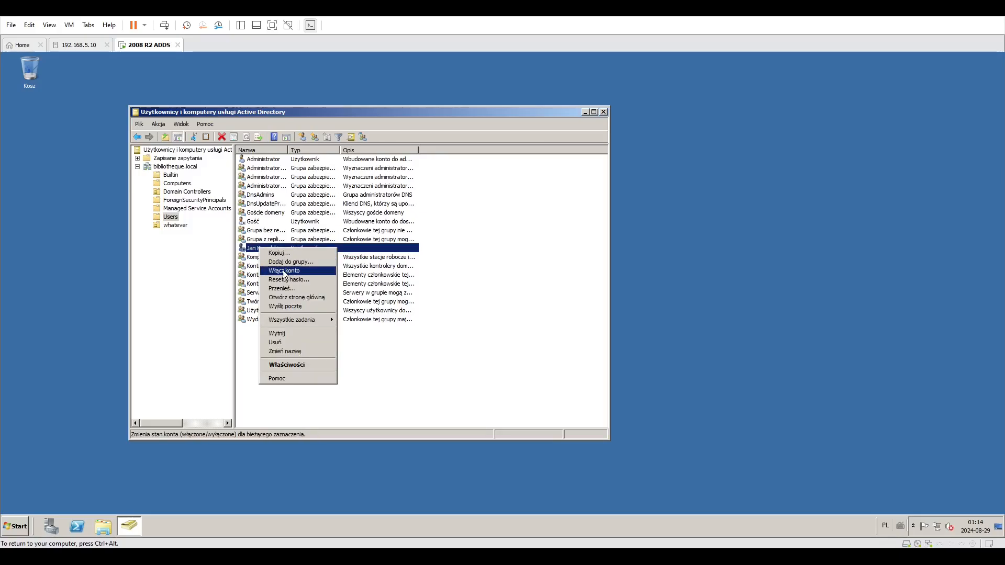
left_click(419, 374)
right_click(290, 248)
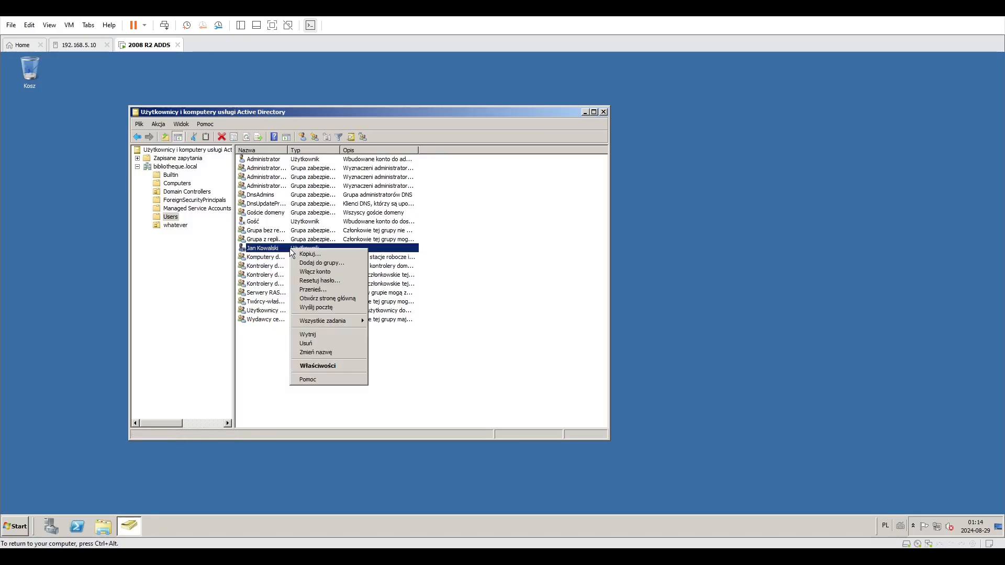
left_click(309, 271)
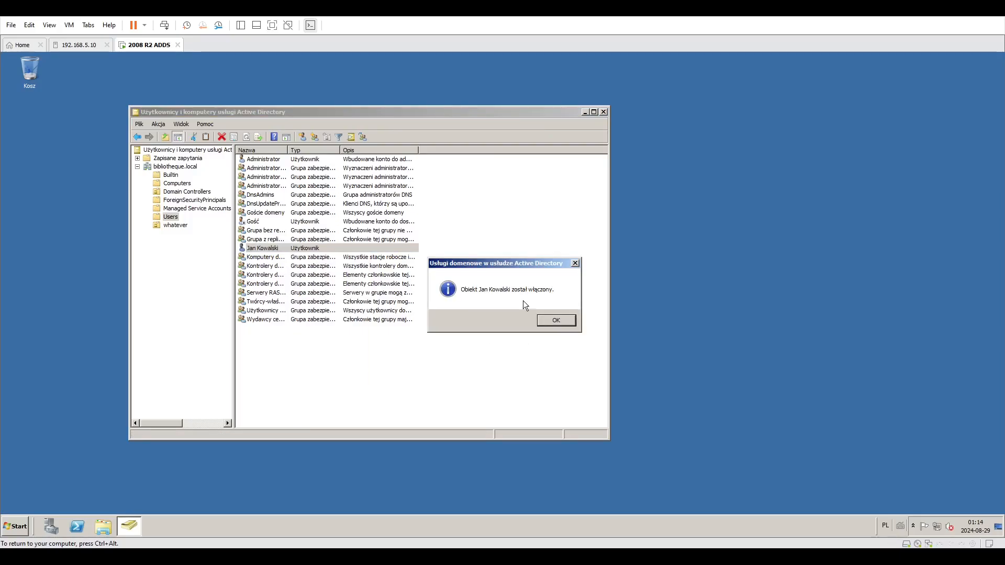
left_click(565, 323)
Open Jan Kowalski's properties again and view the Address and Account tabs, moving the dialog aside.
left_click(373, 377)
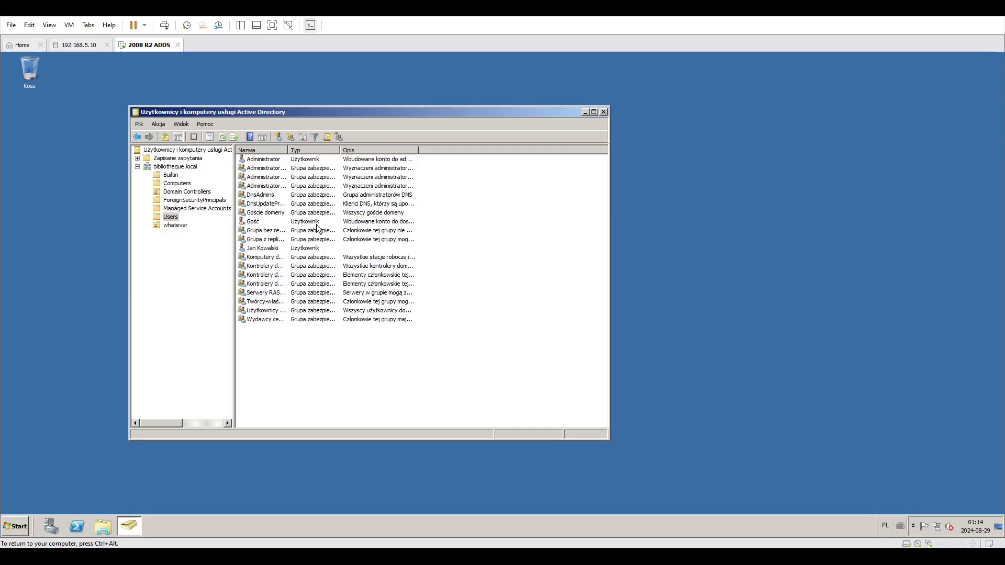
right_click(291, 248)
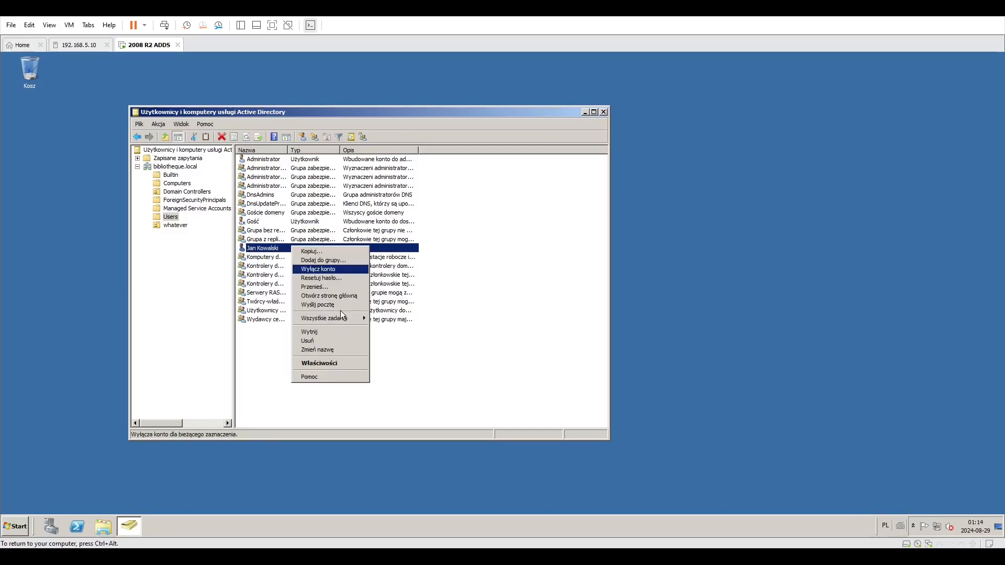
left_click(319, 363)
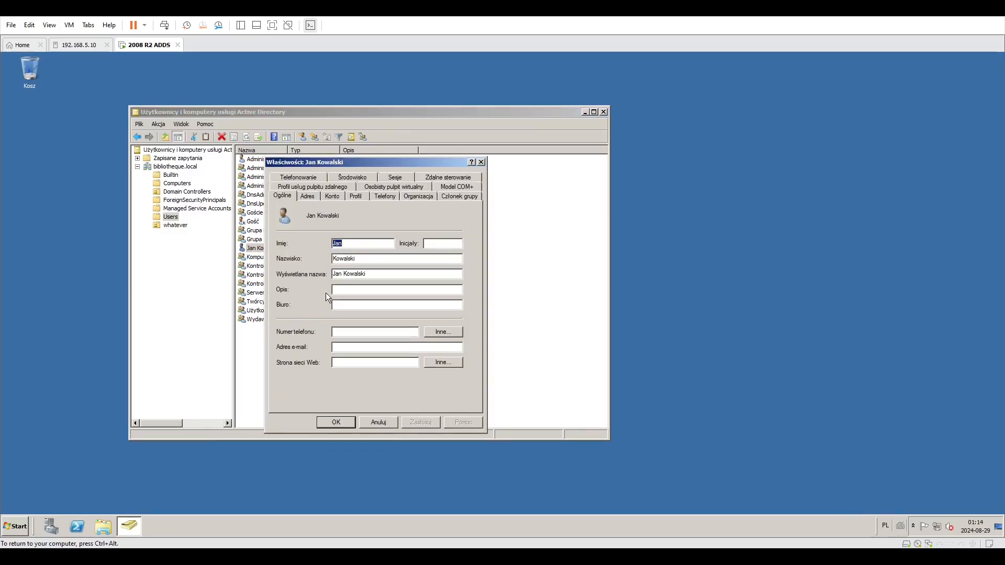
left_click(308, 198)
left_click(337, 201)
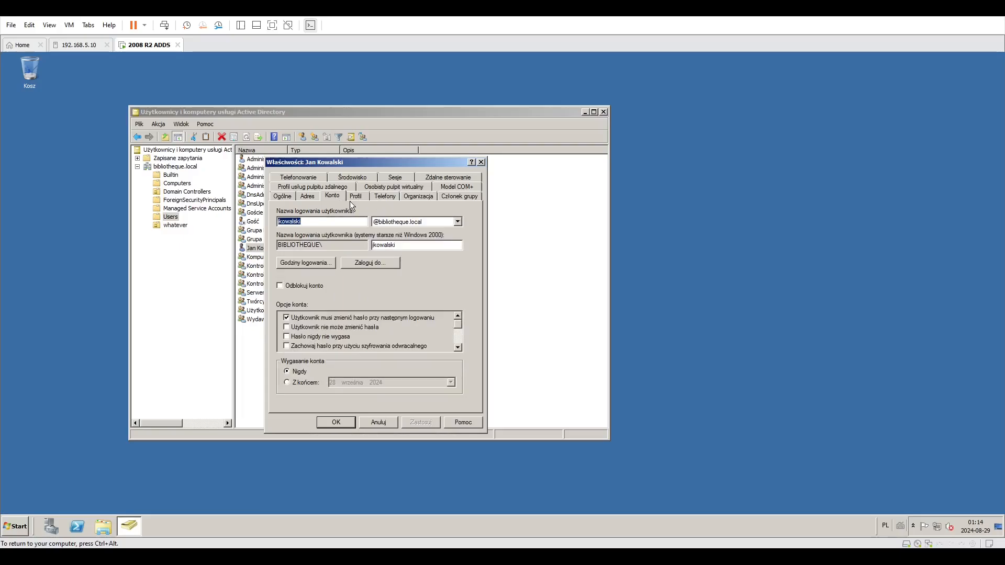
left_click(378, 287)
left_click(325, 285)
left_click_drag(307, 163, 381, 160)
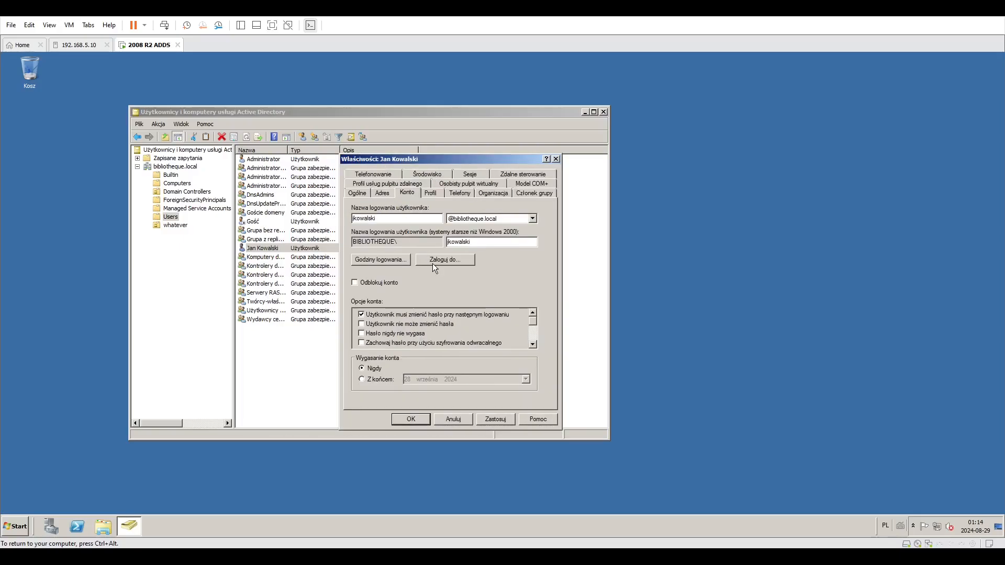
Look through the General, Account, Remote Desktop Services profile, Telephones, Profile and Address tabs of the user.
left_click(357, 194)
left_click(404, 194)
left_click(406, 185)
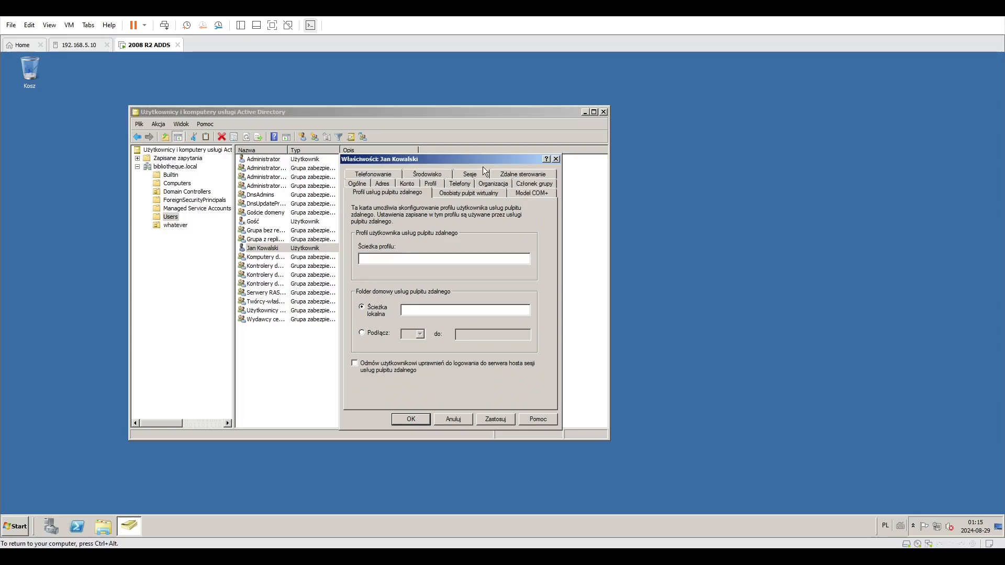
left_click(459, 184)
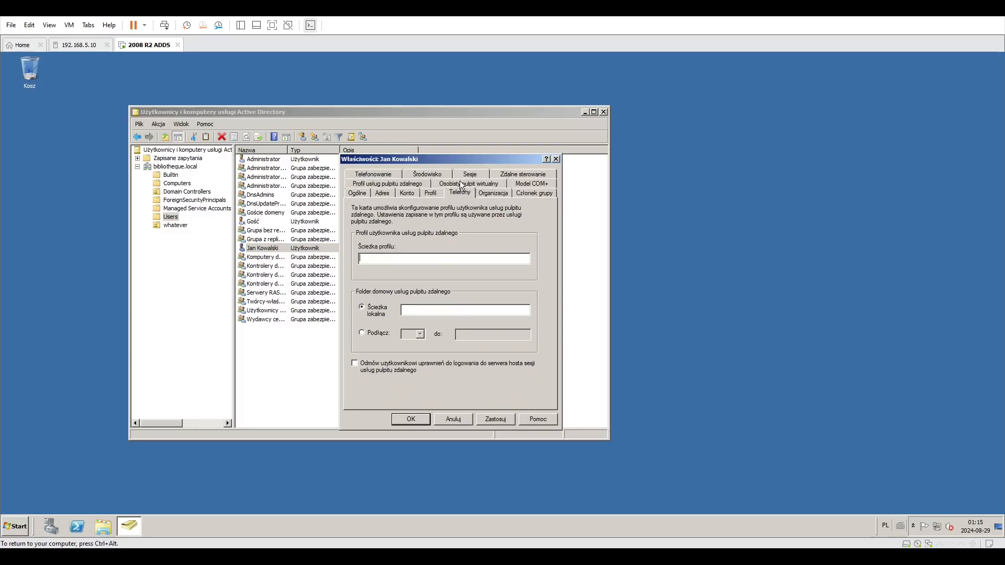
left_click(430, 193)
left_click(407, 192)
left_click(431, 192)
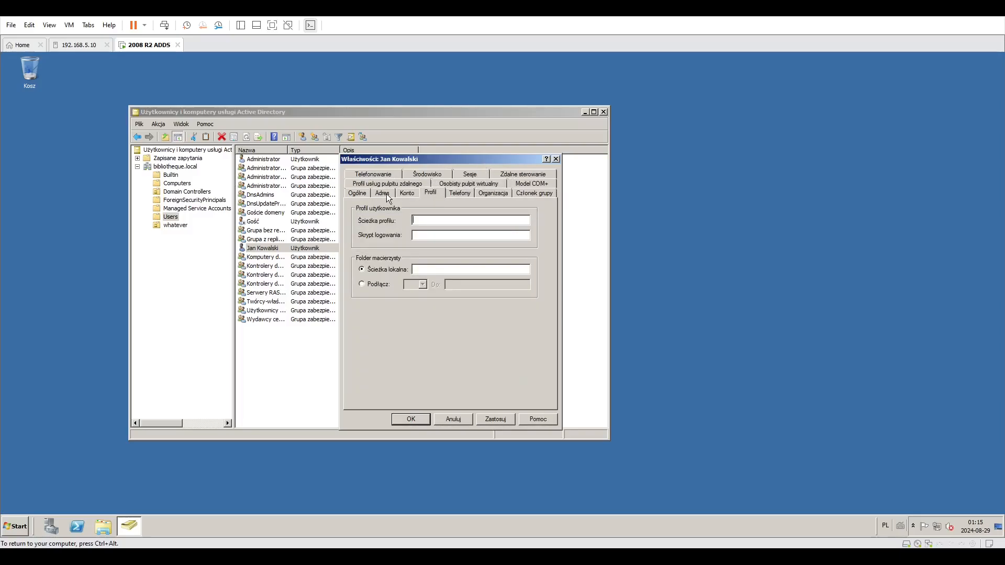
left_click(379, 193)
left_click(426, 194)
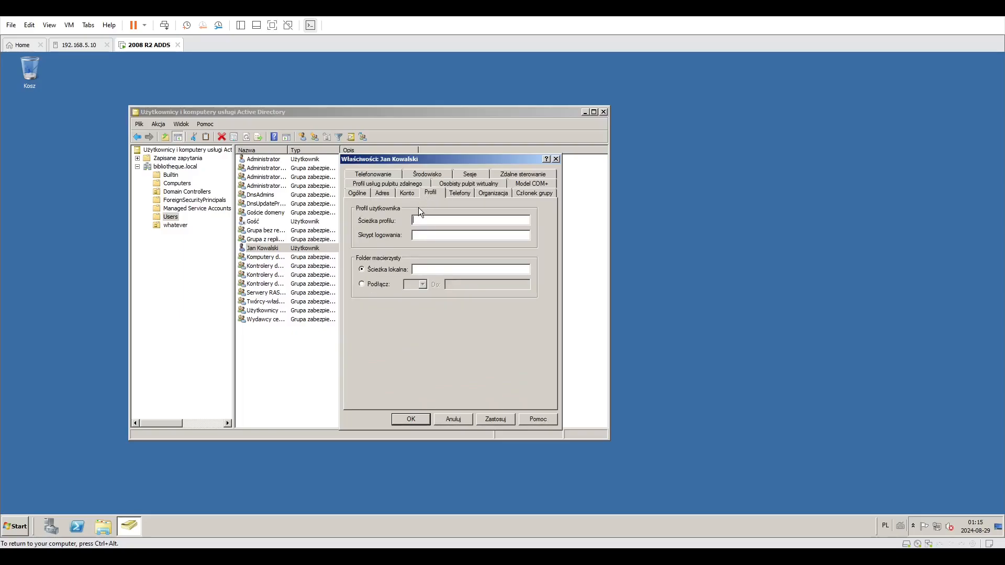
left_click(390, 193)
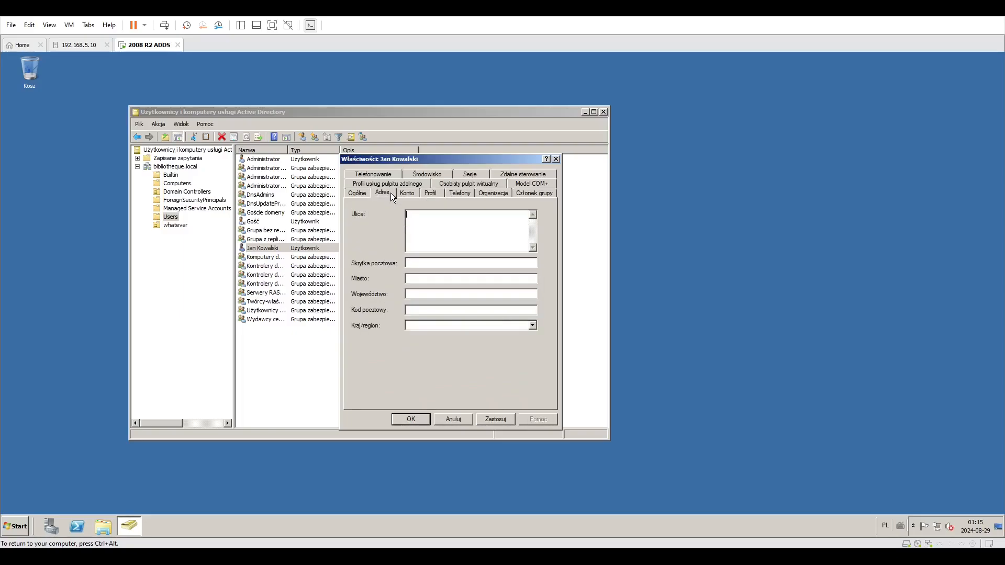
left_click(422, 193)
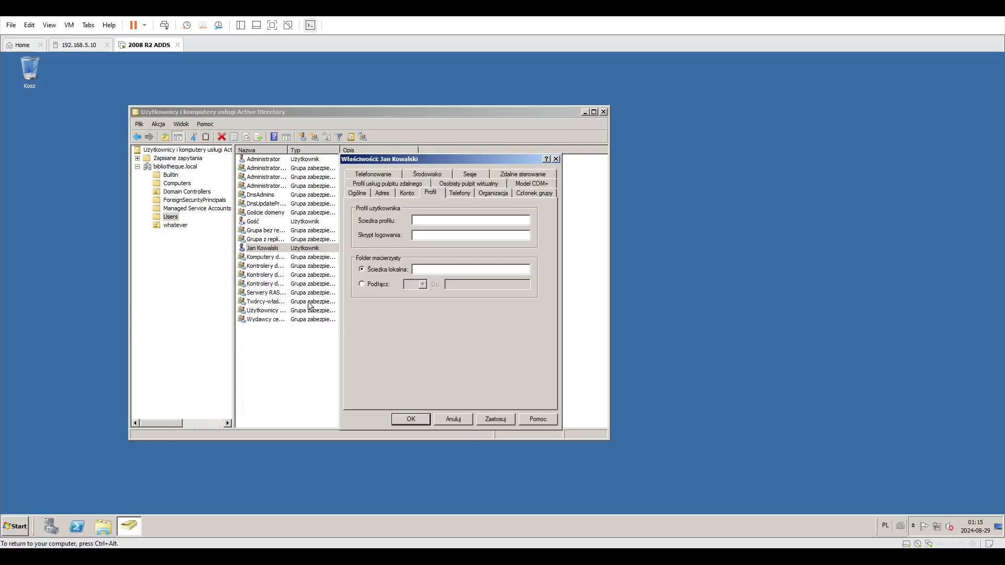
Browse in Explorer to the Użytkownicy folder on drive C:, then close the Explorer window.
left_click(89, 520)
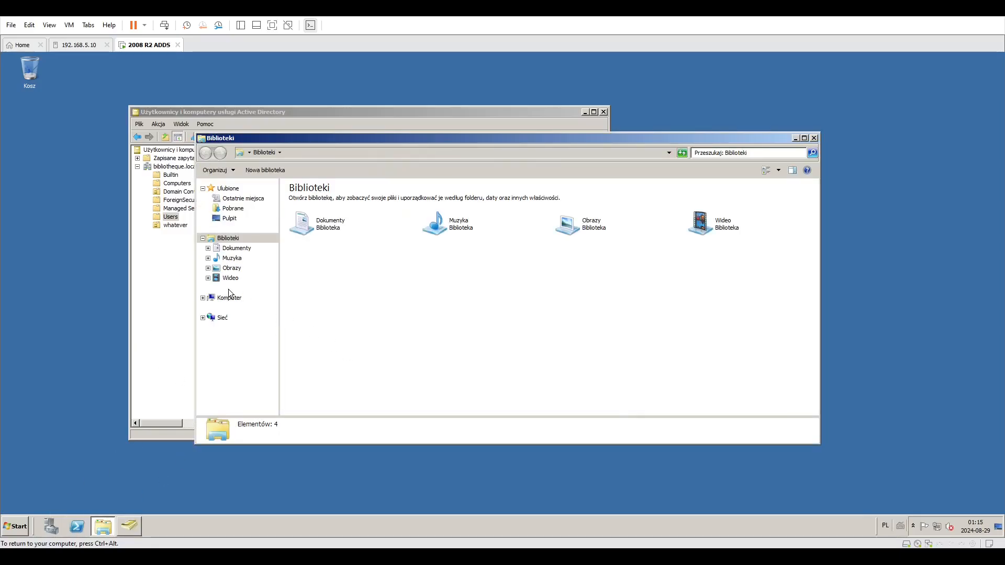
left_click(228, 298)
double_click(340, 212)
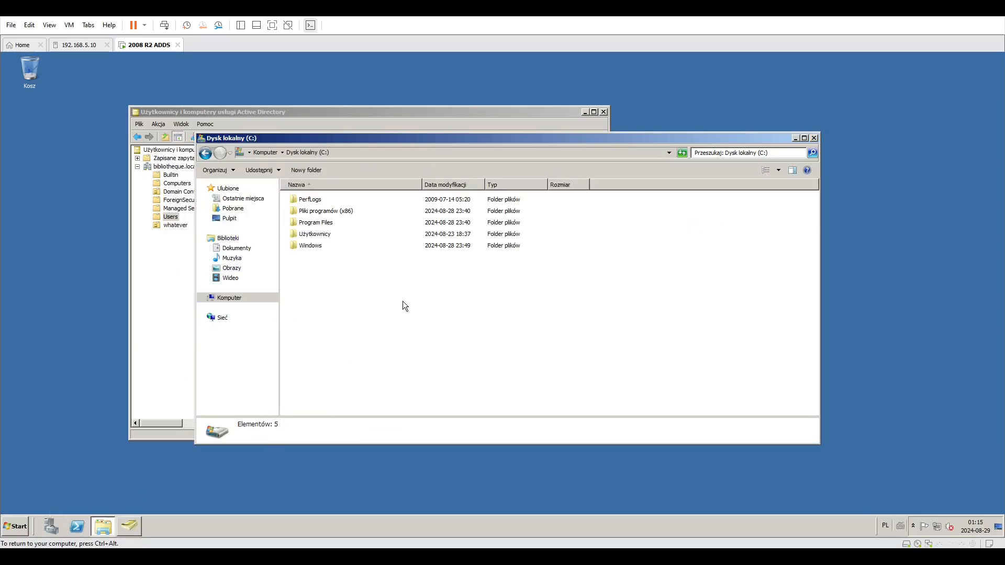
double_click(309, 233)
left_click_drag(338, 142, 646, 151)
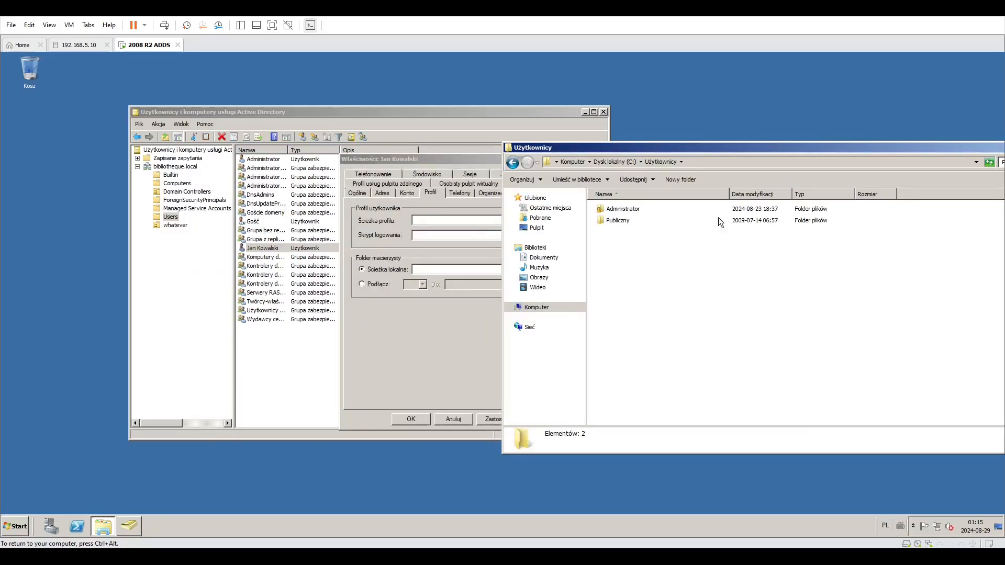
left_click_drag(990, 149, 687, 190)
left_click(816, 189)
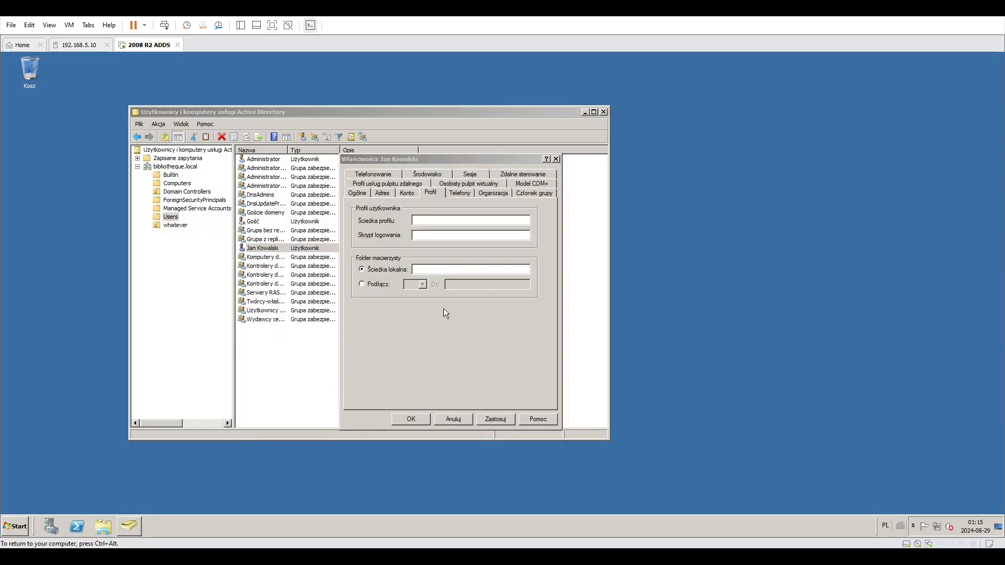
Try mapping the home folder to drive Z:, then switch back to a local path.
left_click(371, 284)
left_click(416, 287)
left_click(420, 284)
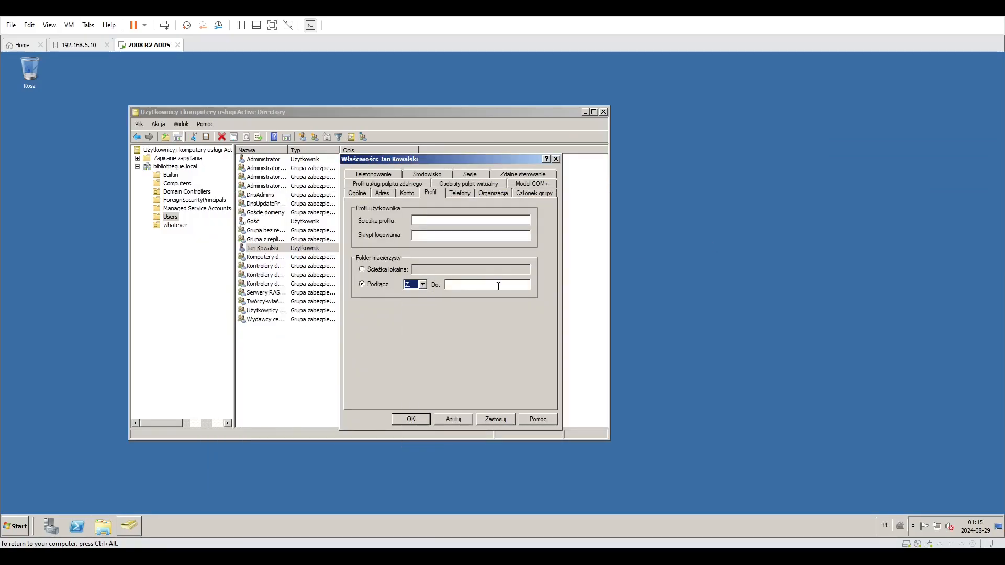
left_click(377, 273)
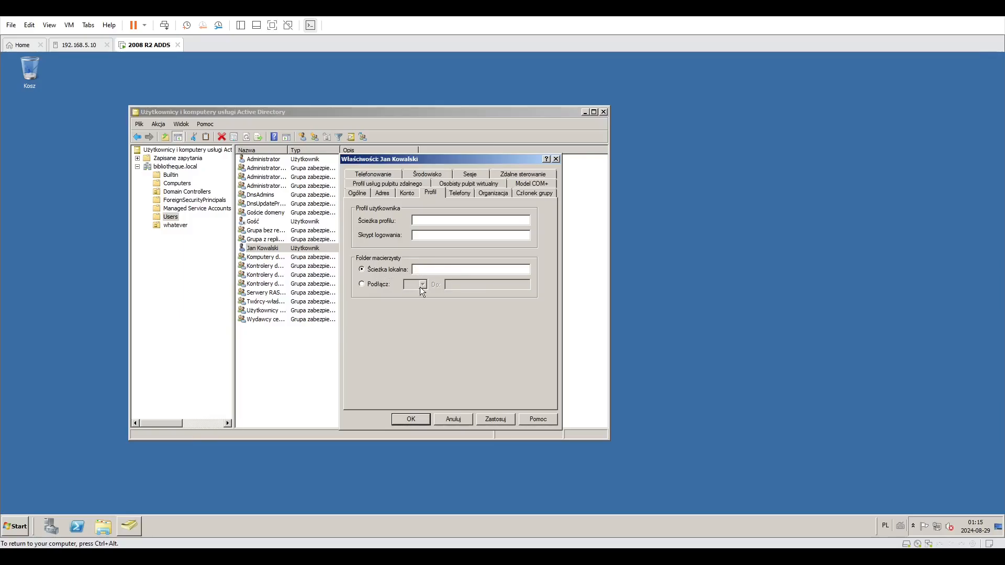
Return to the Account tab and scroll through the complete list of account options.
key("ctrl+shift+Tab")
key("ctrl+shift+Tab")
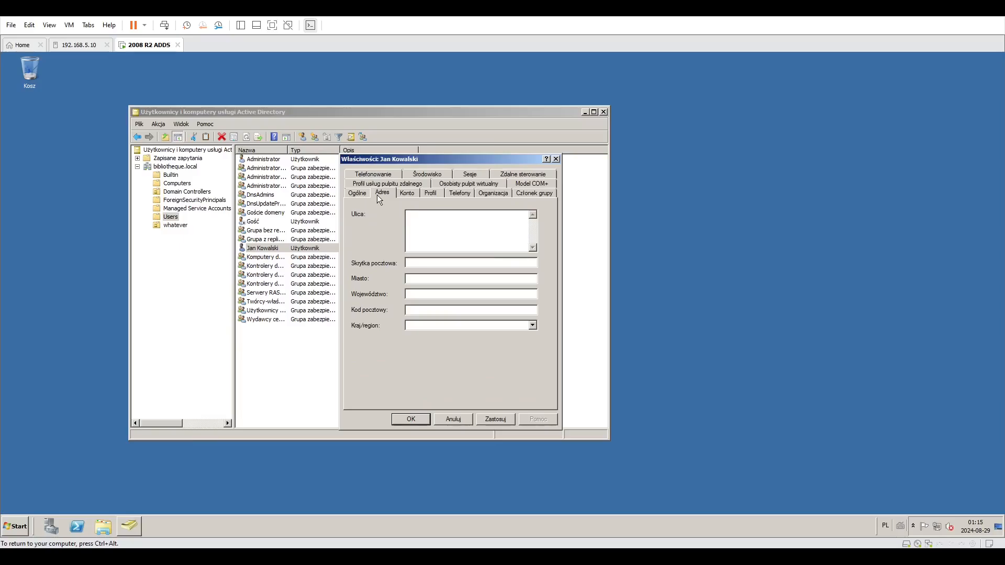
left_click(413, 194)
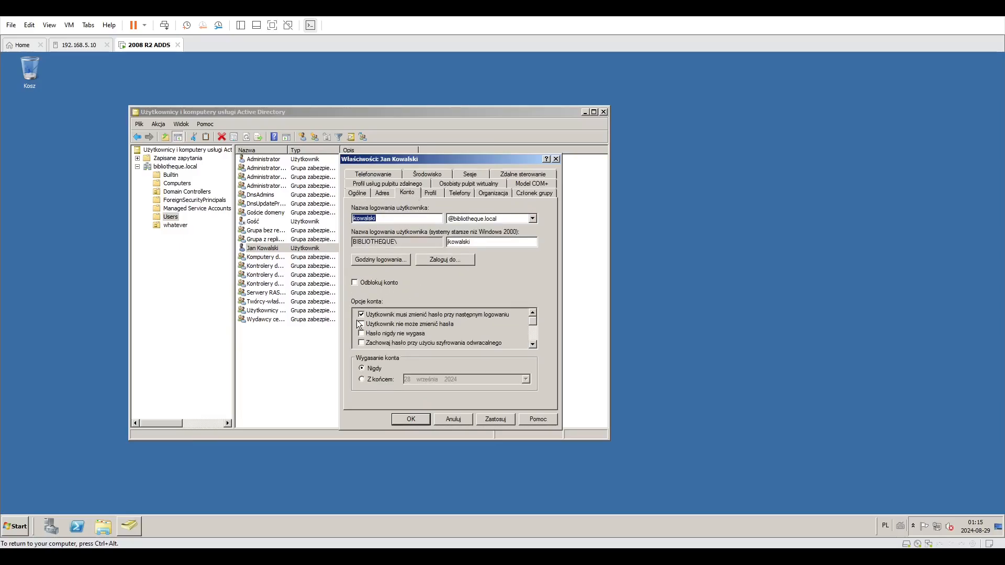
left_click(532, 344)
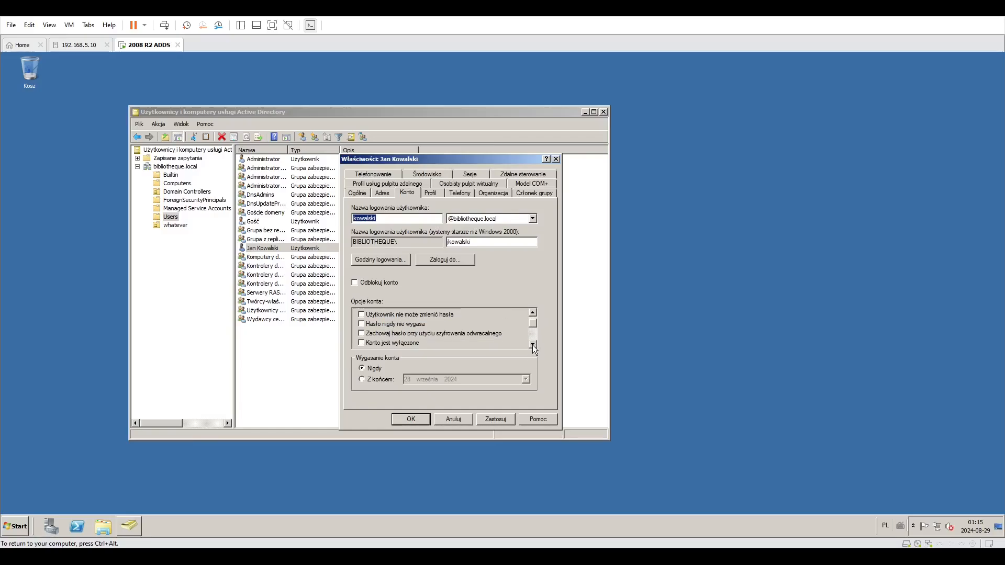
left_click(532, 345)
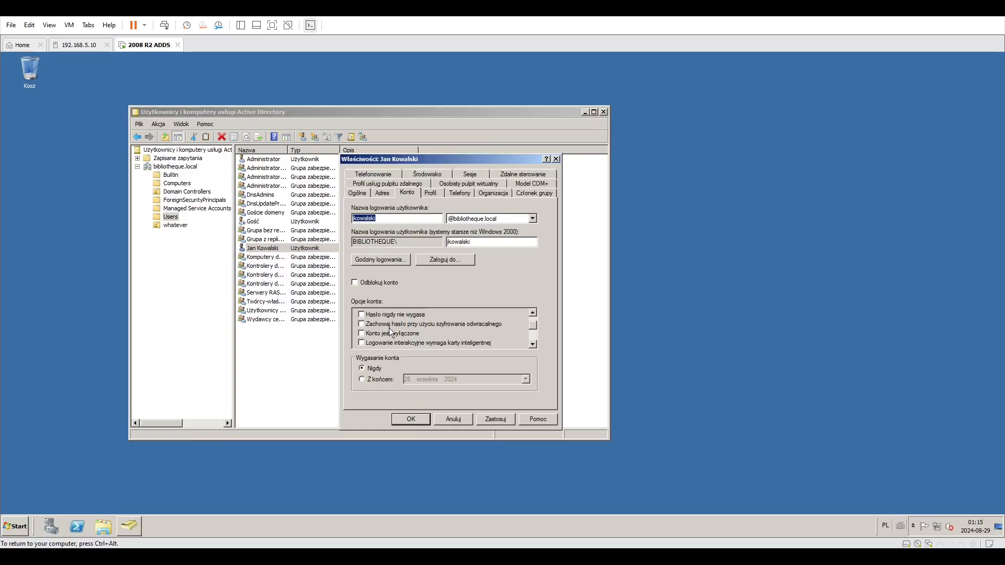
left_click(534, 344)
left_click(535, 344)
left_click(535, 345)
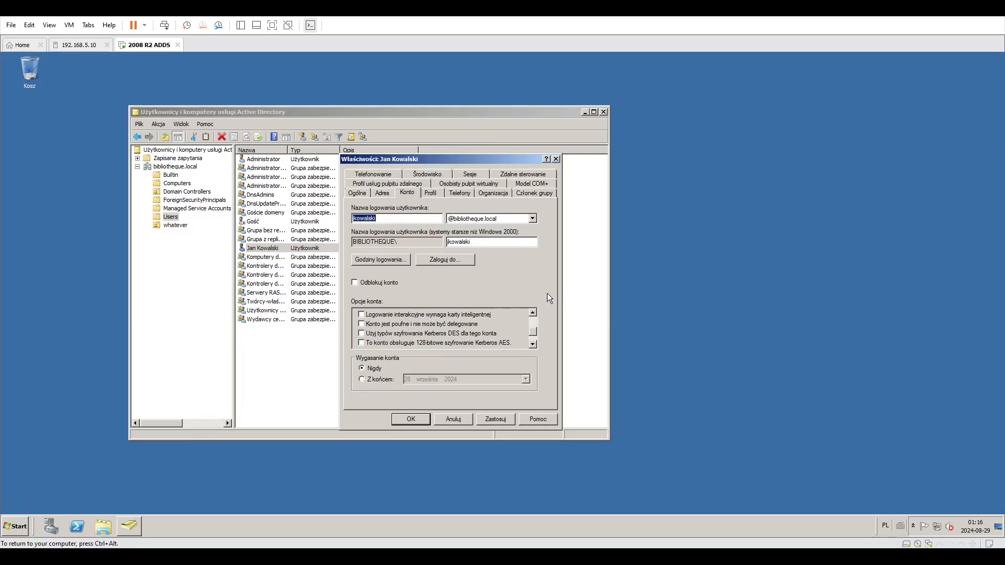
scroll(533, 327, "down", 1)
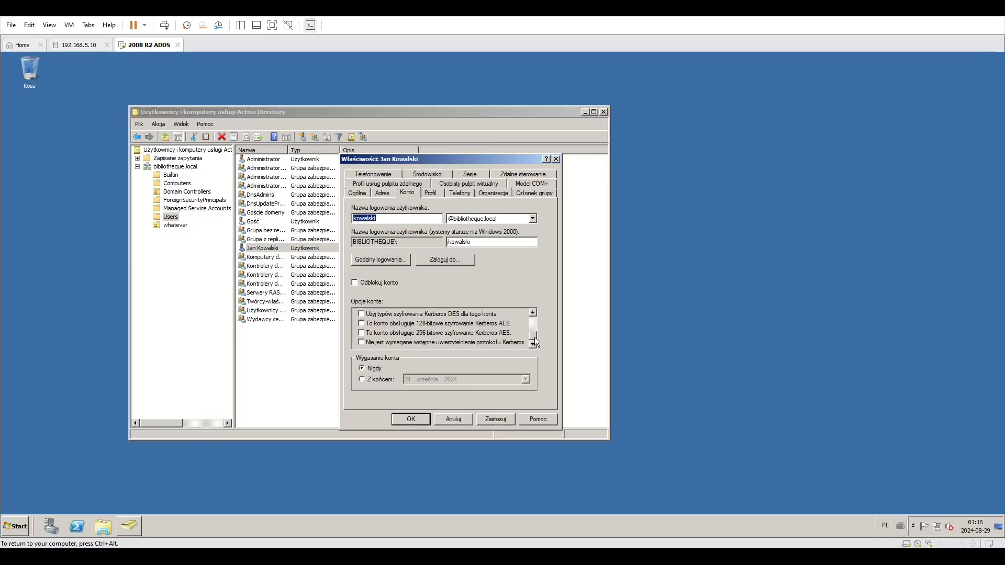
left_click_drag(533, 336, 536, 300)
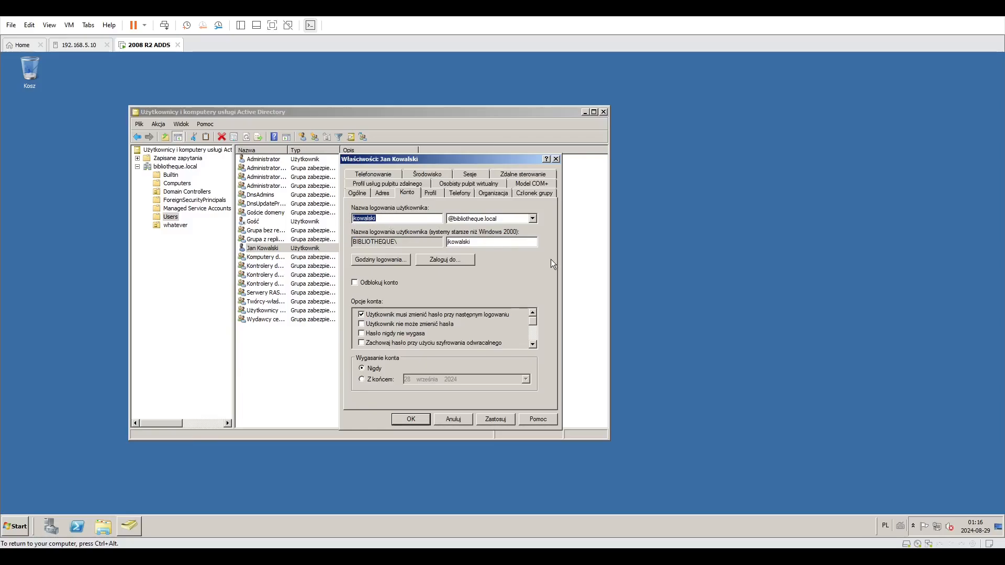
Set the account to expire at the end of 28 września 2024.
left_click(484, 245)
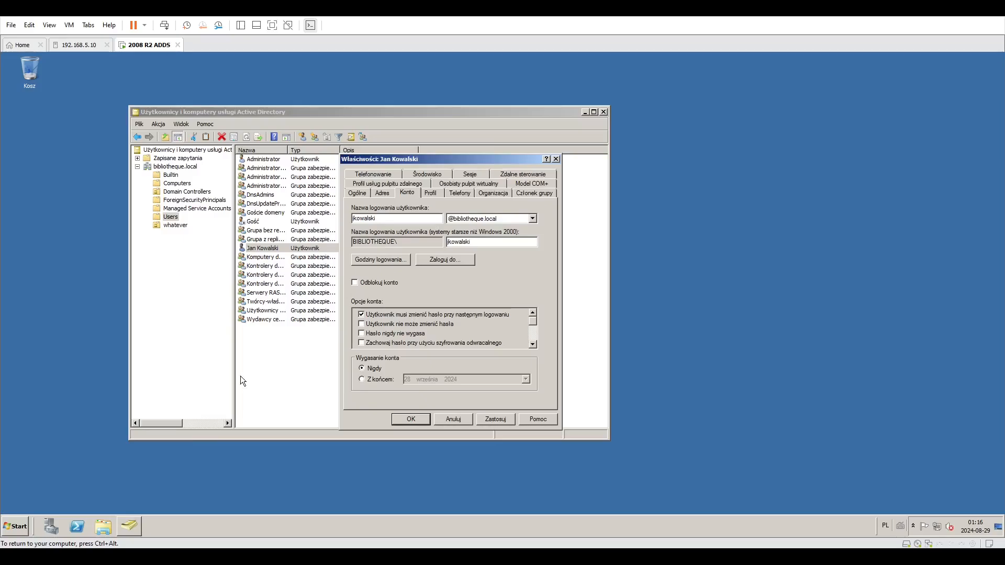
key("ctrl+alt")
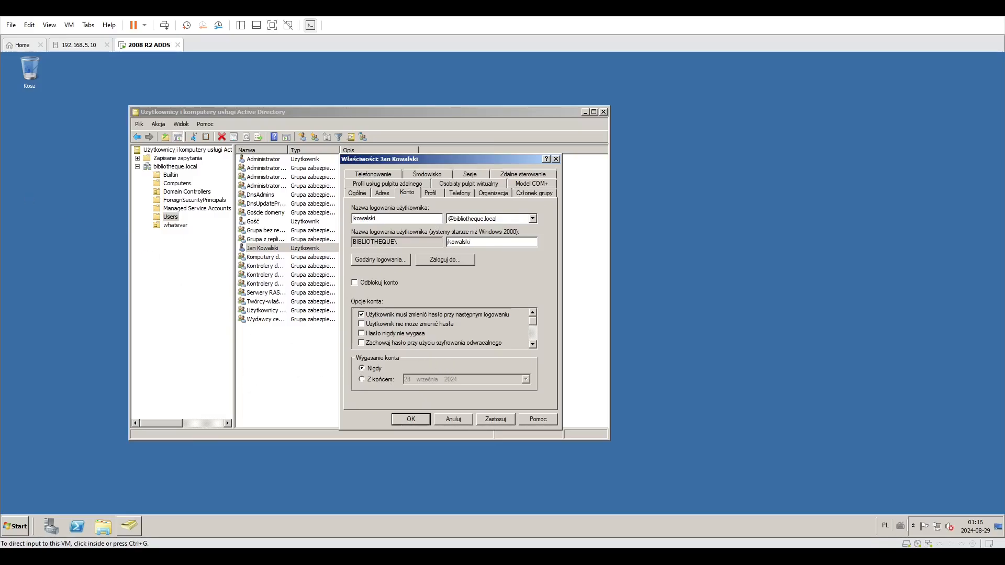
left_click(394, 363)
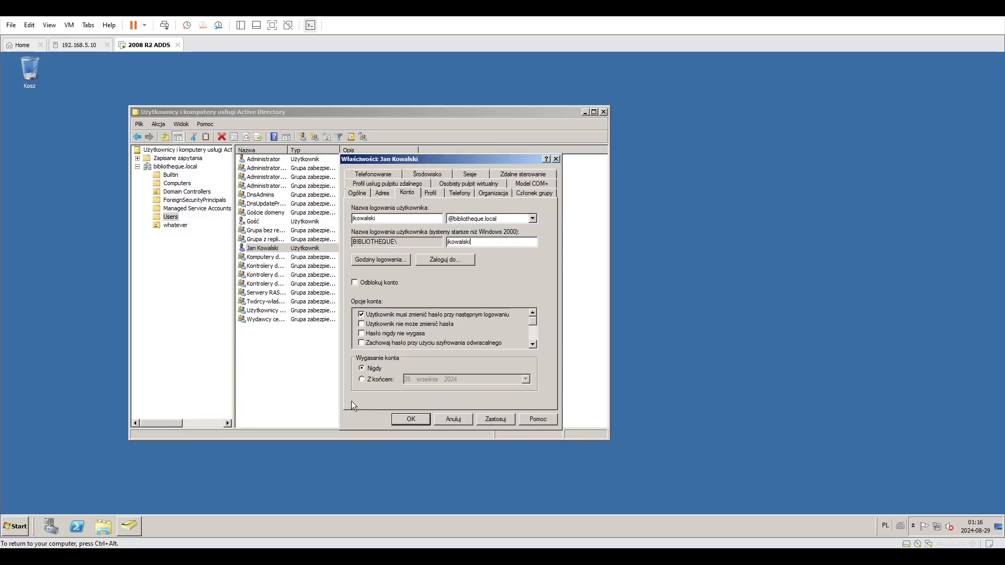
left_click(373, 379)
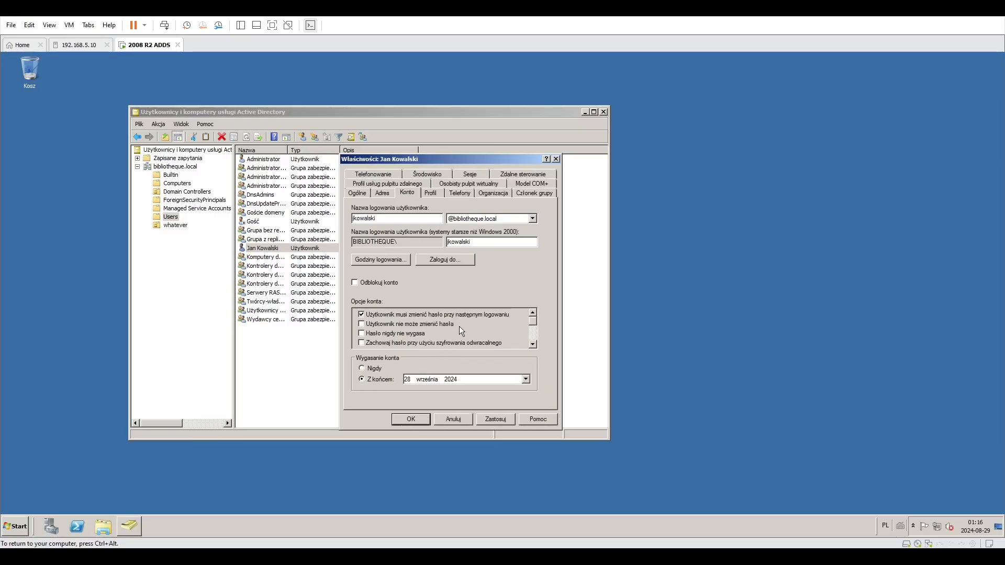
left_click_drag(391, 161, 494, 157)
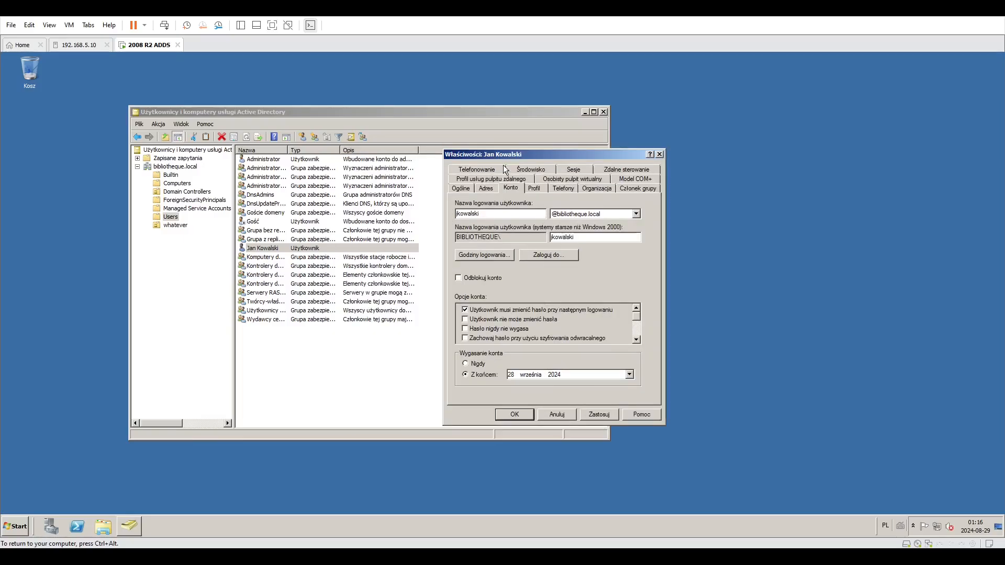
left_click(629, 374)
left_click(642, 374)
left_click(476, 362)
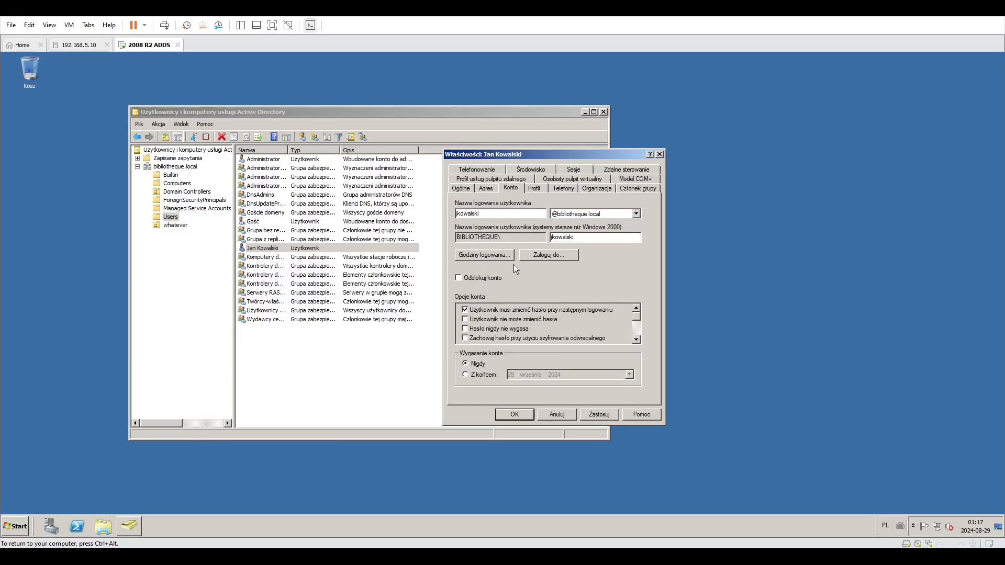
Restrict Jan Kowalski's logon hours to Monday through Friday, 08:00 to 16:00, and apply the account changes.
left_click(495, 255)
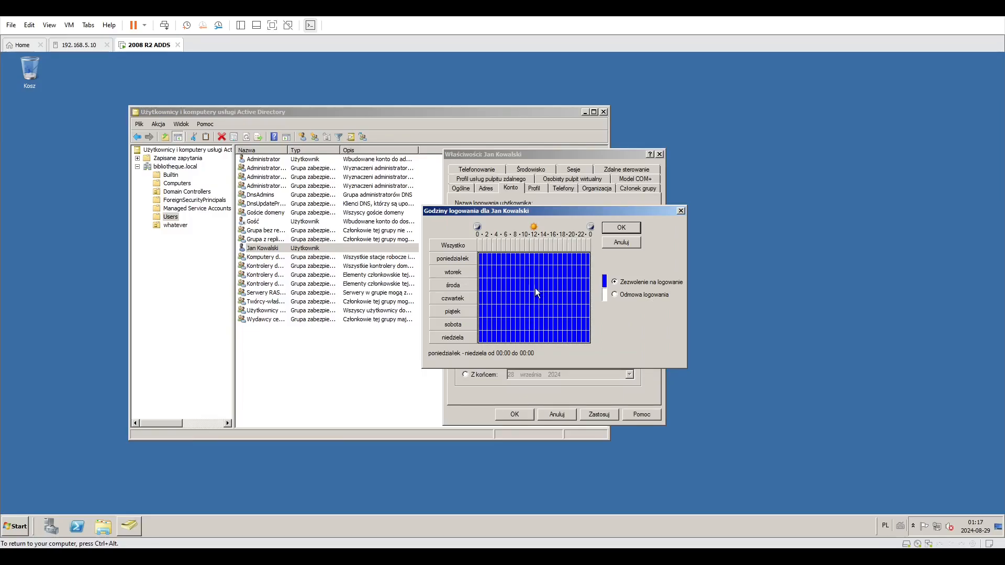
left_click(626, 294)
left_click(494, 258)
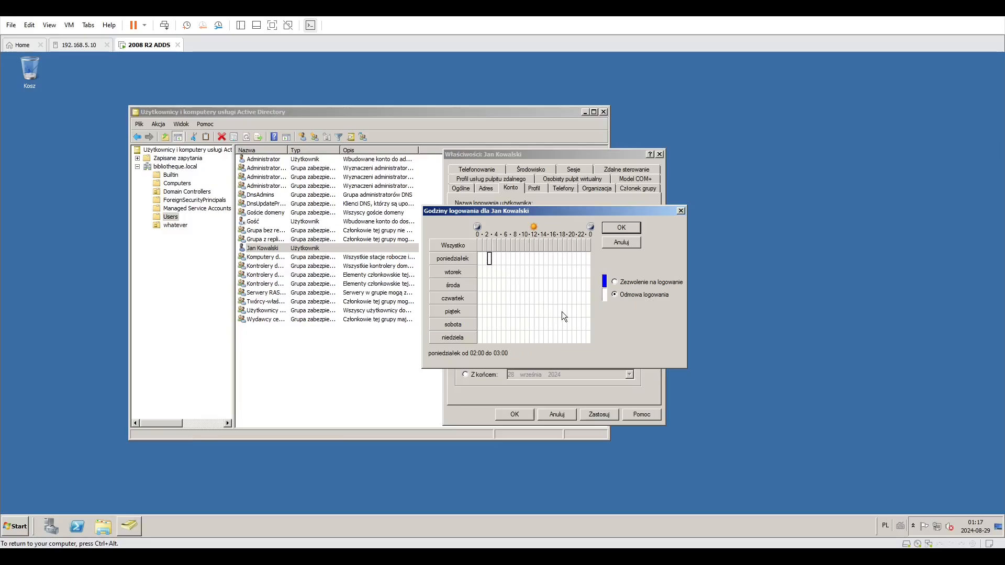
left_click(518, 283)
left_click_drag(541, 256, 550, 340)
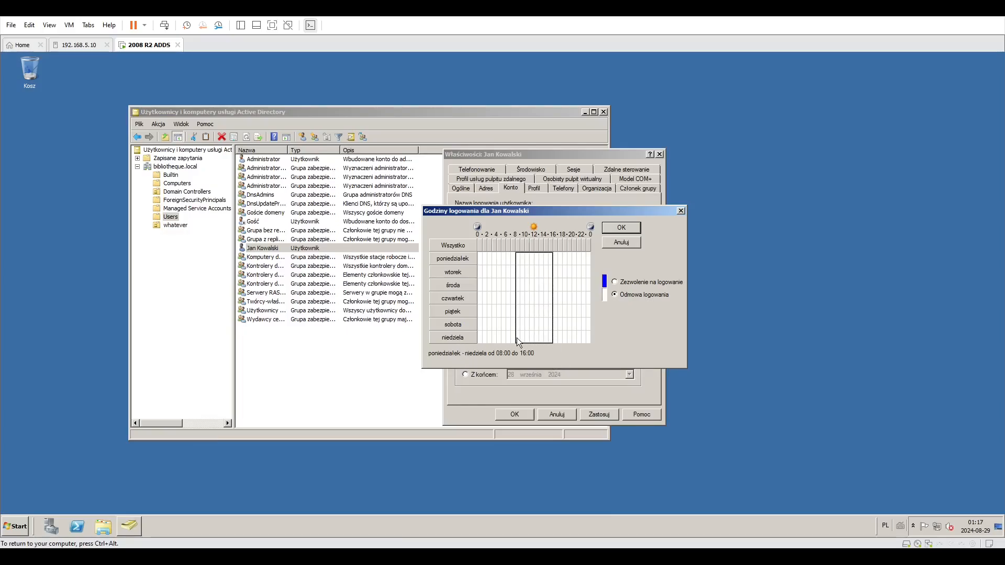
left_click_drag(517, 342, 525, 312)
left_click_drag(518, 259, 550, 314)
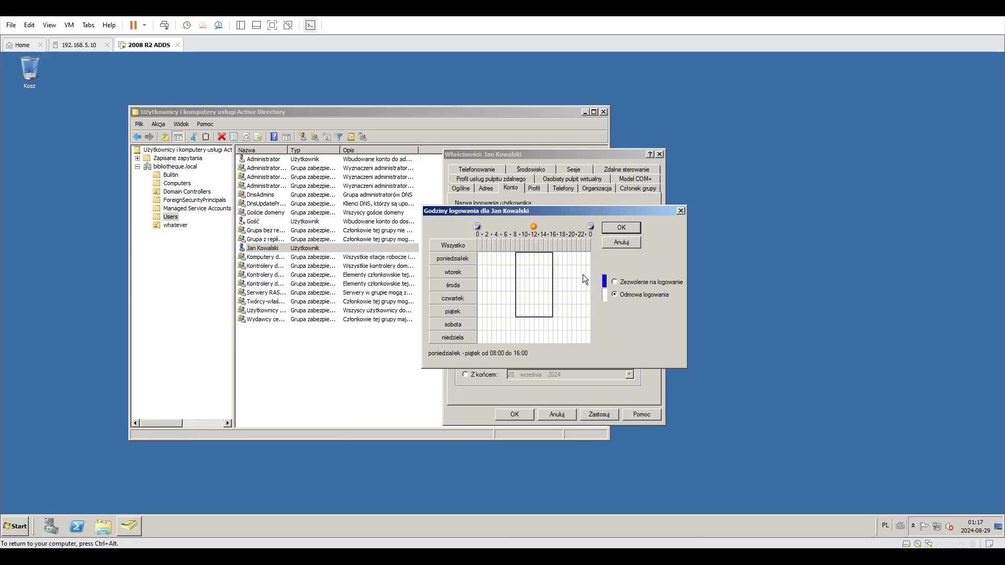
left_click(645, 282)
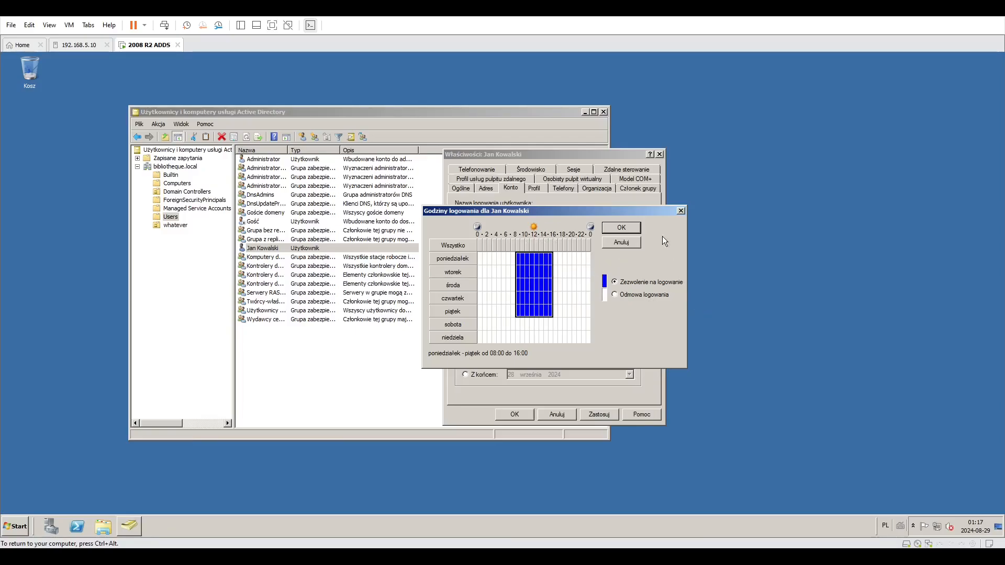
left_click(635, 232)
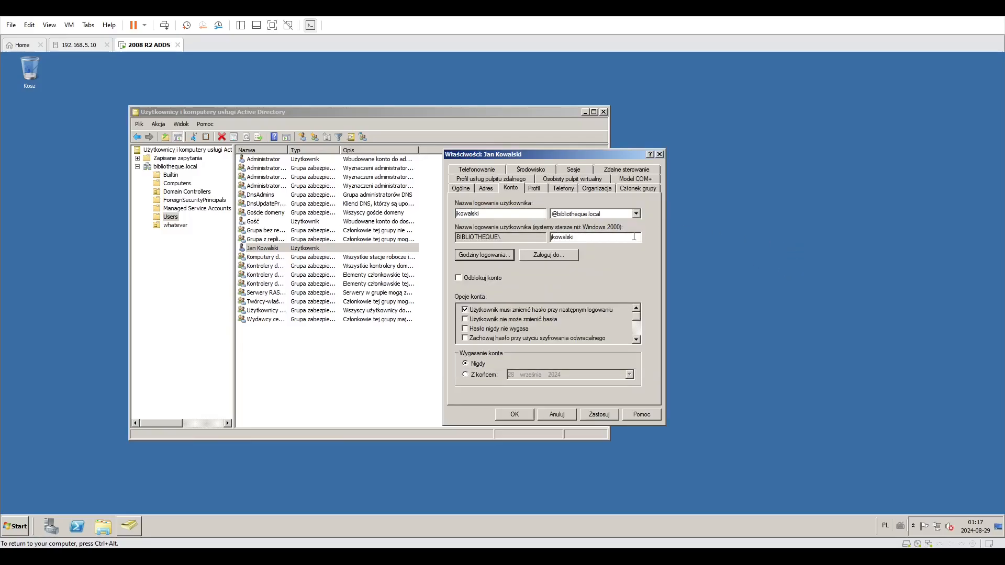
left_click(600, 411)
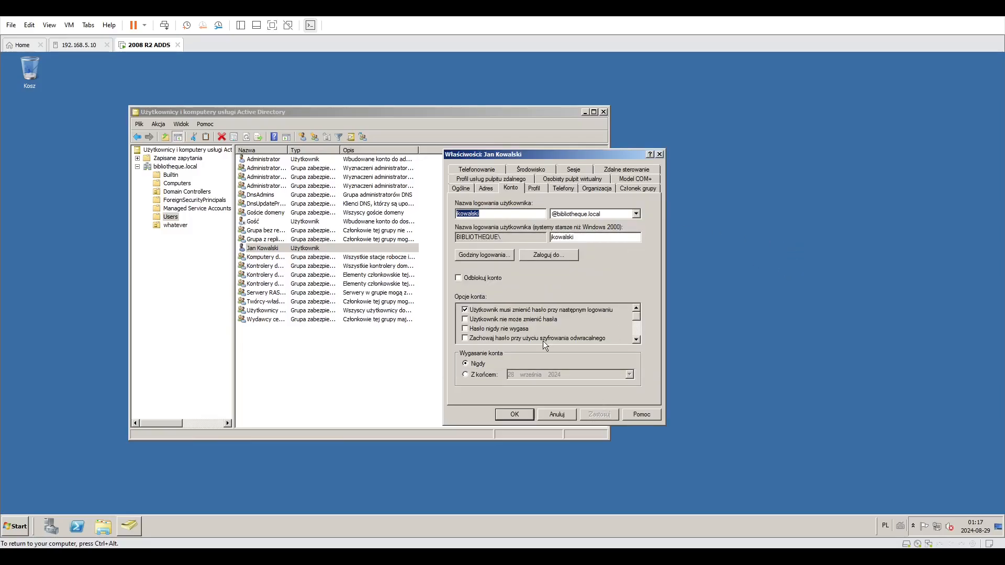
left_click(525, 418)
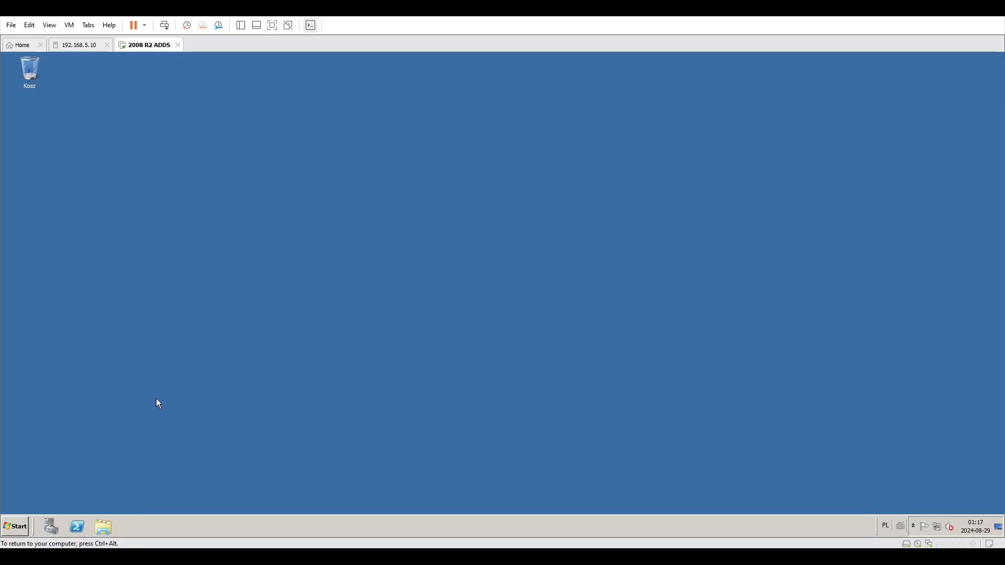
Log off the administrator session.
key("alt+F4")
left_click(24, 525)
left_click(156, 507)
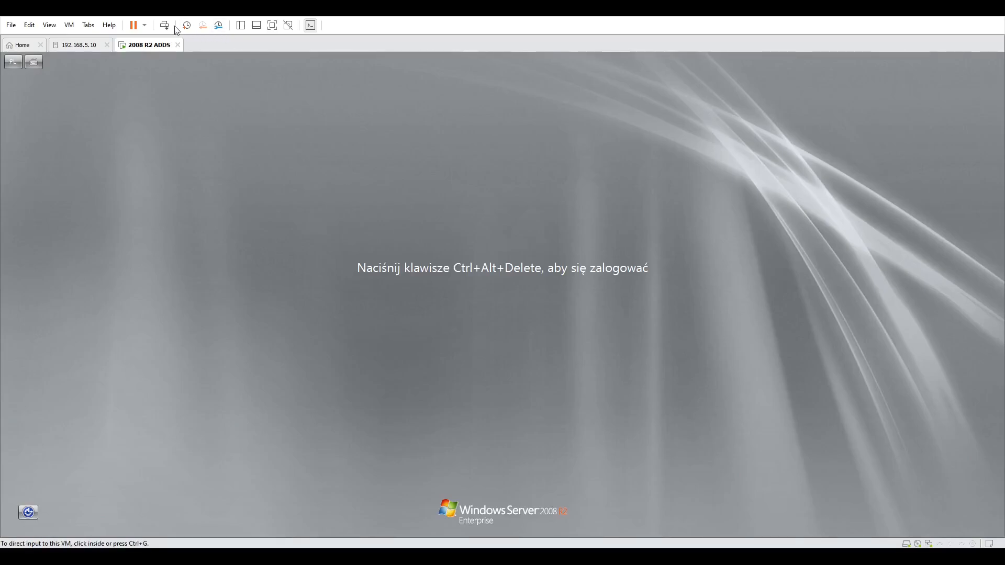
Log on as another user with login jkowalski and the account password.
left_click(164, 26)
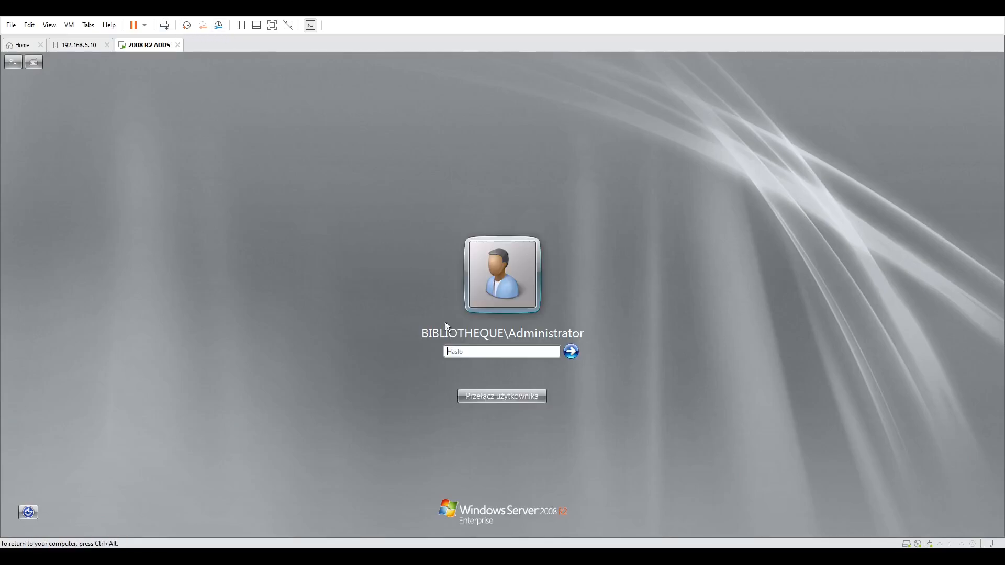
left_click(486, 393)
left_click(547, 329)
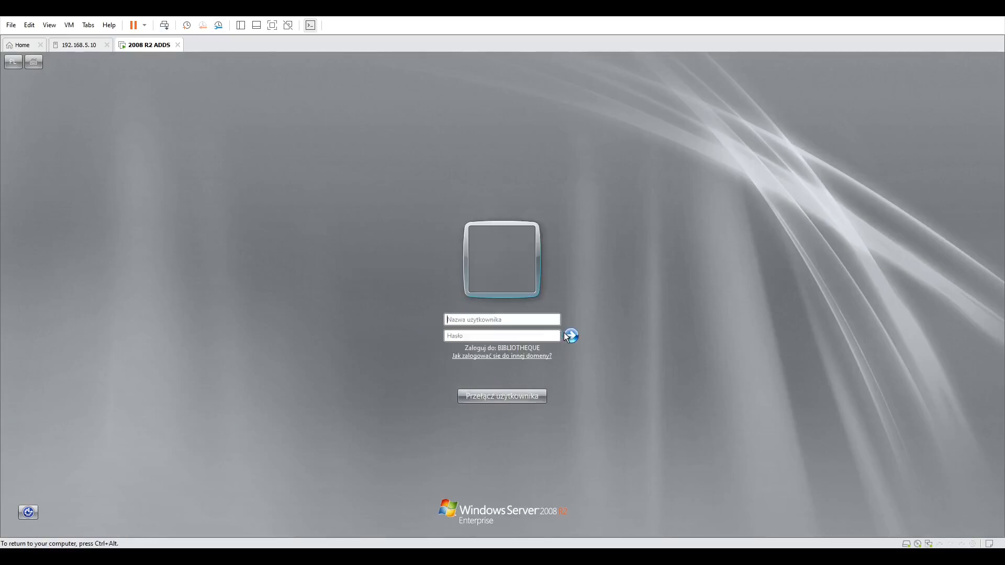
left_click(480, 320)
type("jkowalski")
key("Tab")
type("••••••••")
key("Return")
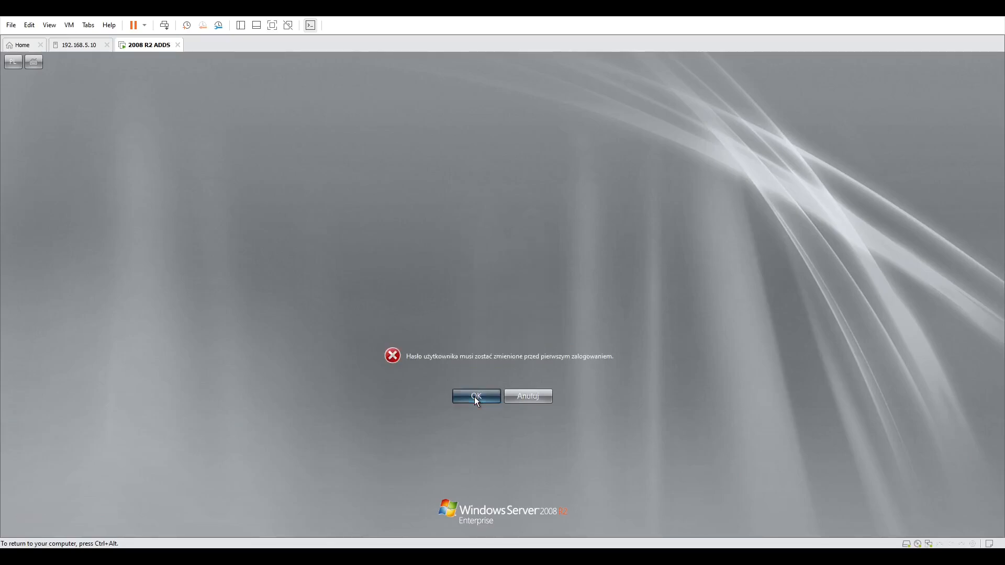
Try to set a new password for jkowalski at the required change prompt, entering and confirming it, then cancel.
left_click(474, 397)
left_click(502, 320)
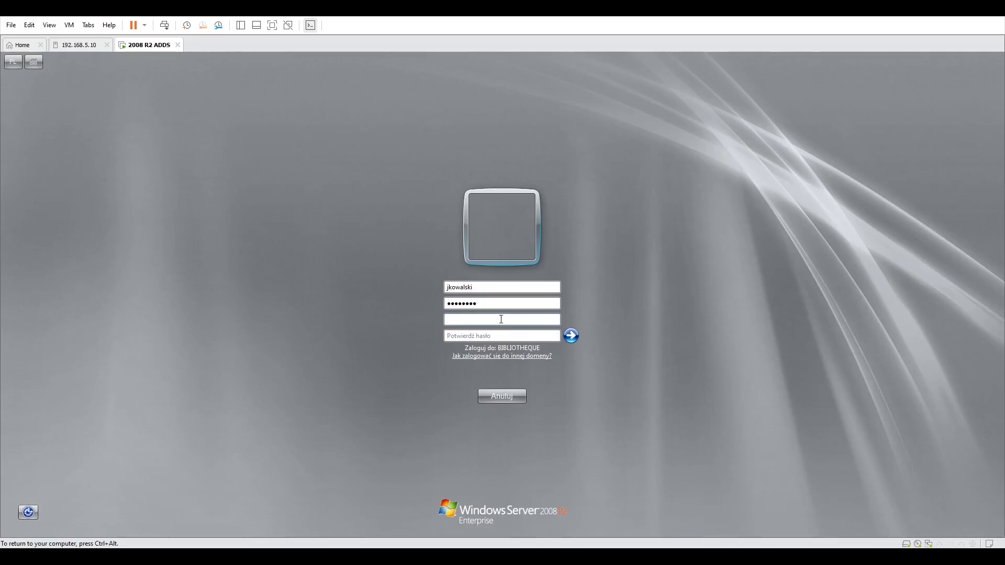
type("••••••••••••••••••••")
key("Return")
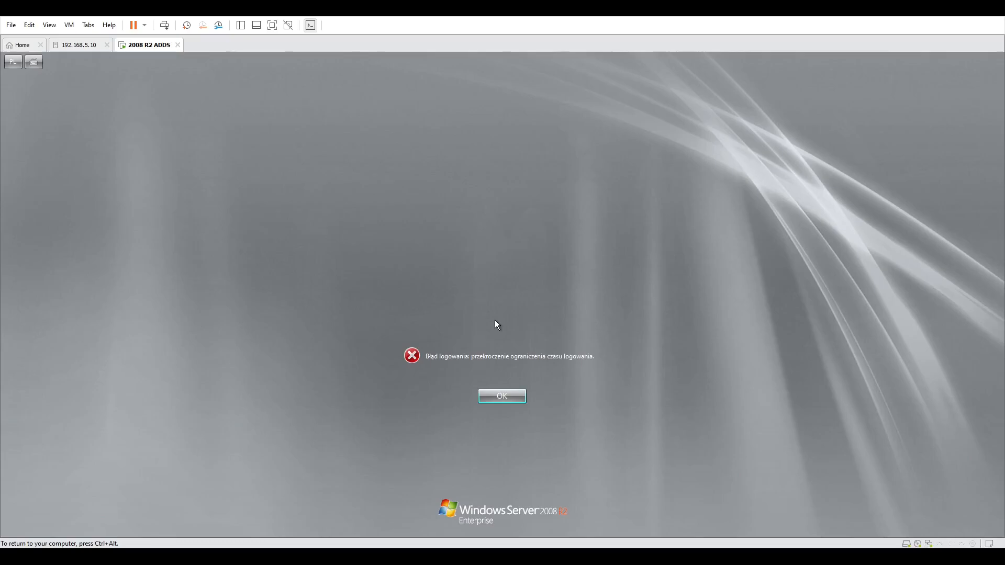
left_click(524, 397)
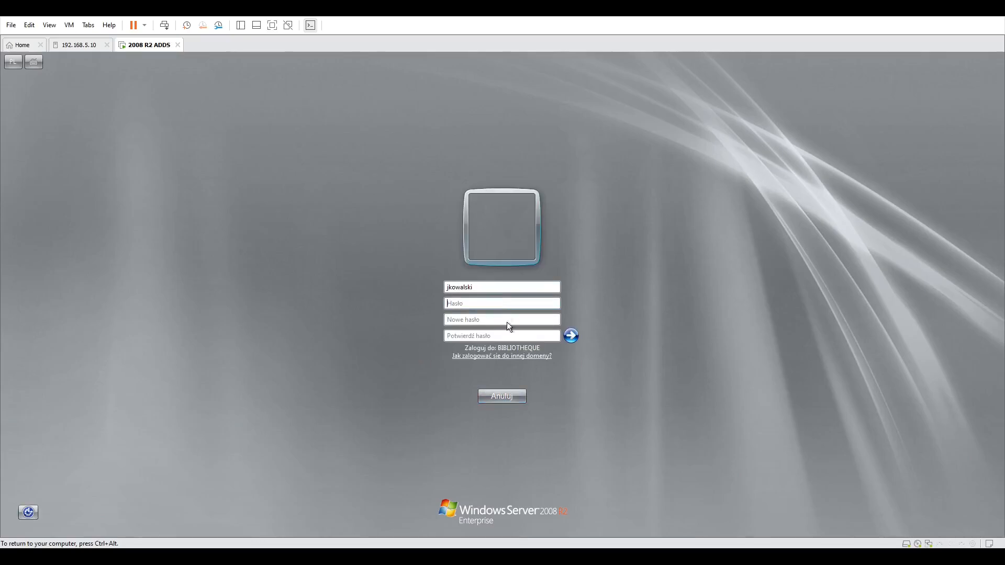
left_click(512, 396)
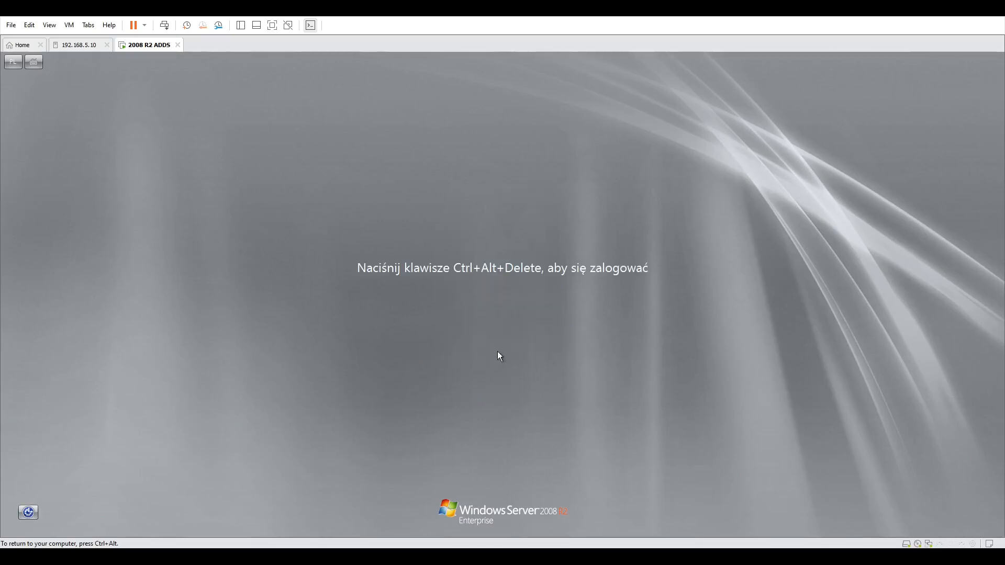
Log back on as BIBLIOTHEQUE\Administrator with the administrator password.
left_click(164, 25)
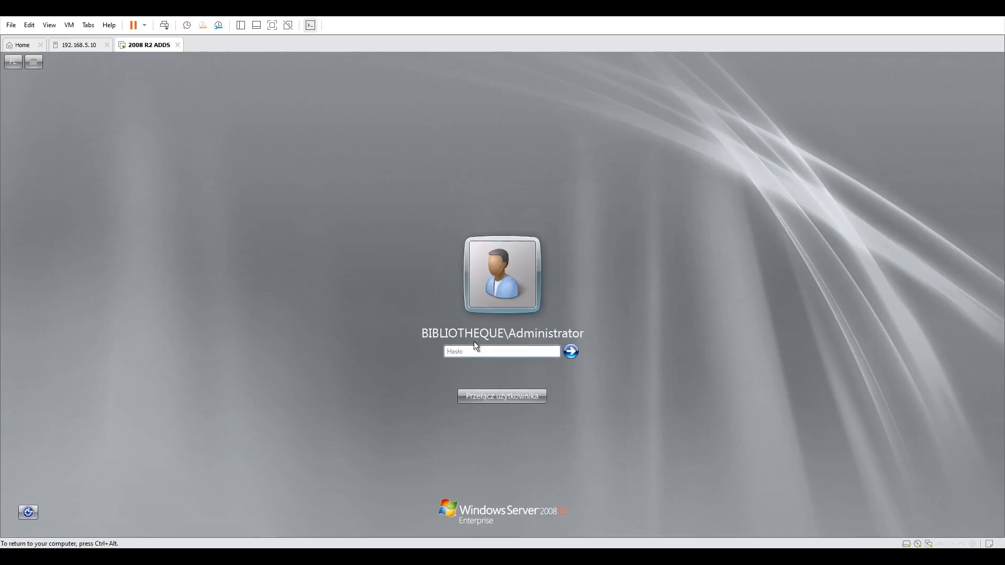
type("Pa$$w0rd")
key("Return")
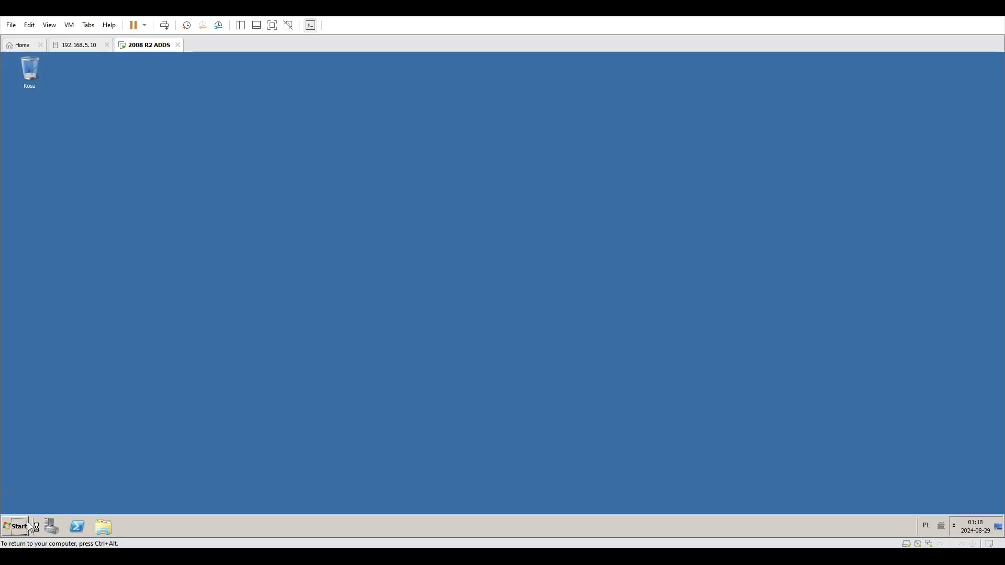
Open Active Directory Users and Computers and Jan Kowalski's properties on the Account tab.
left_click(15, 526)
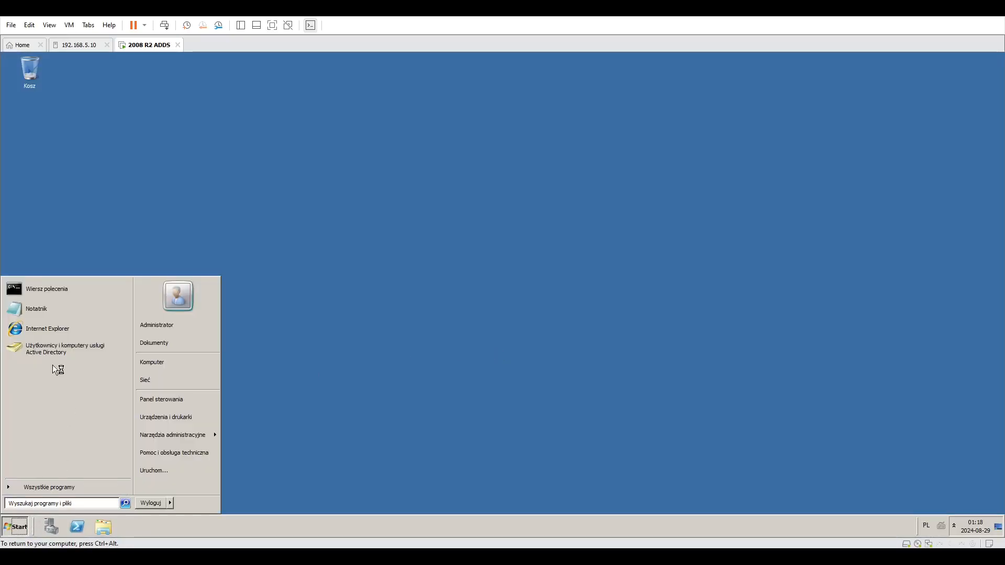
left_click(48, 346)
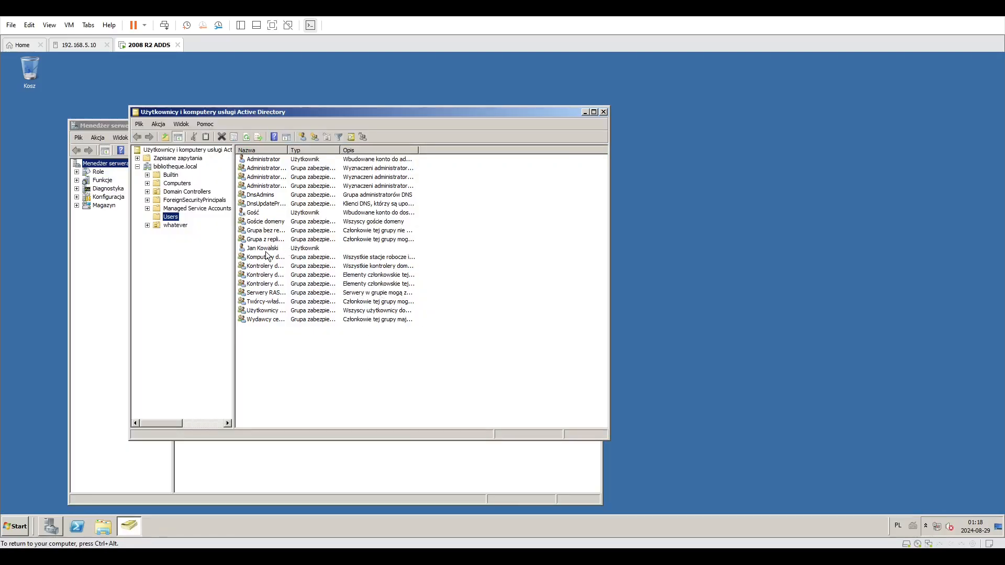
double_click(266, 249)
right_click(270, 248)
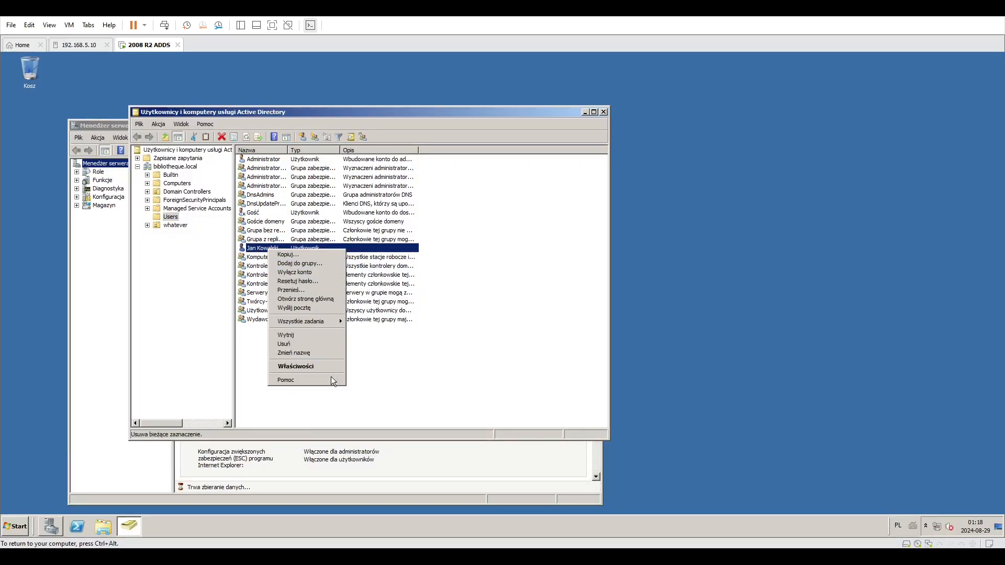
left_click(324, 367)
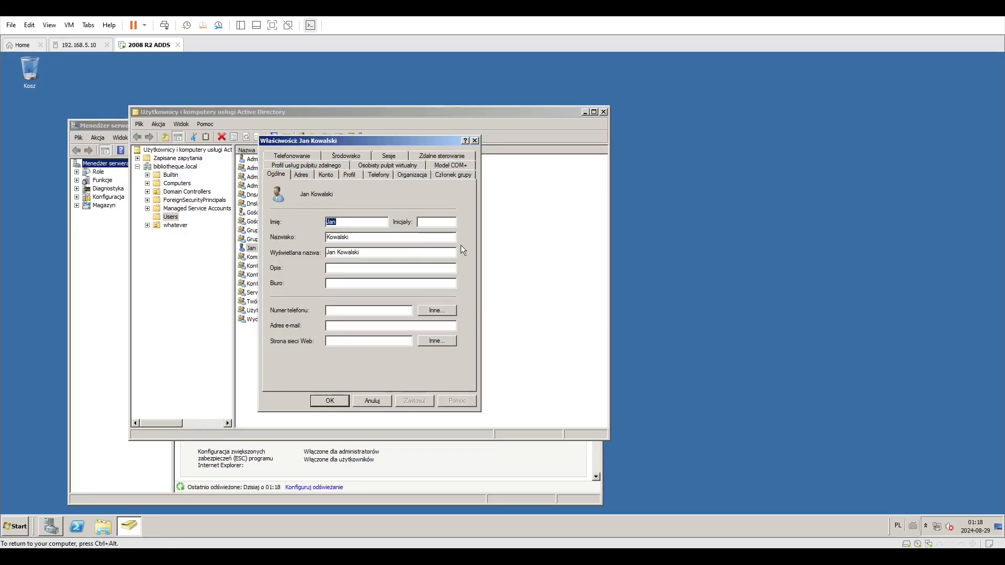
left_click(328, 177)
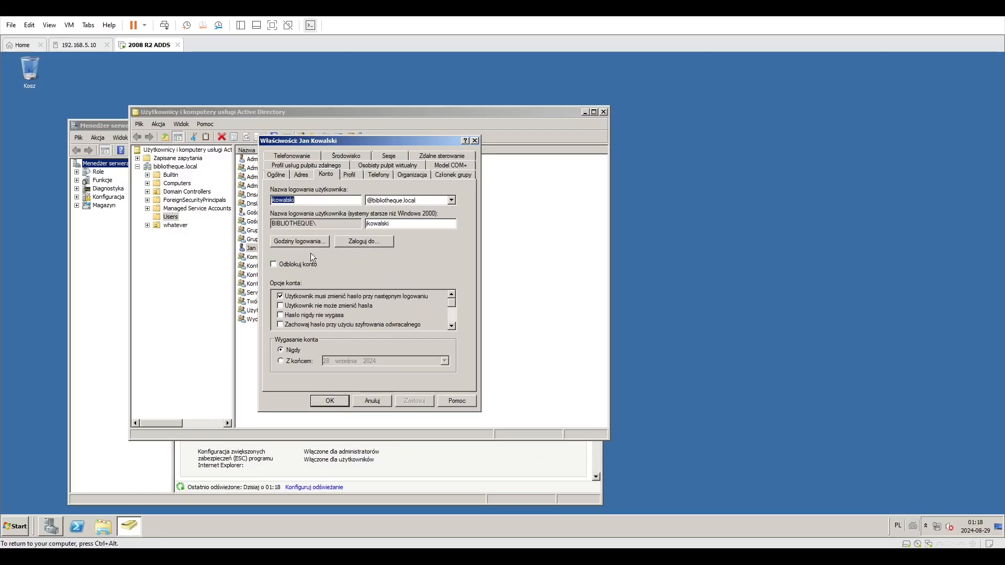
Review the Log On To workstation restriction options for Jan Kowalski, keeping all computers allowed, and close the properties.
left_click(290, 238)
left_click_drag(294, 244, 393, 310)
left_click(436, 213)
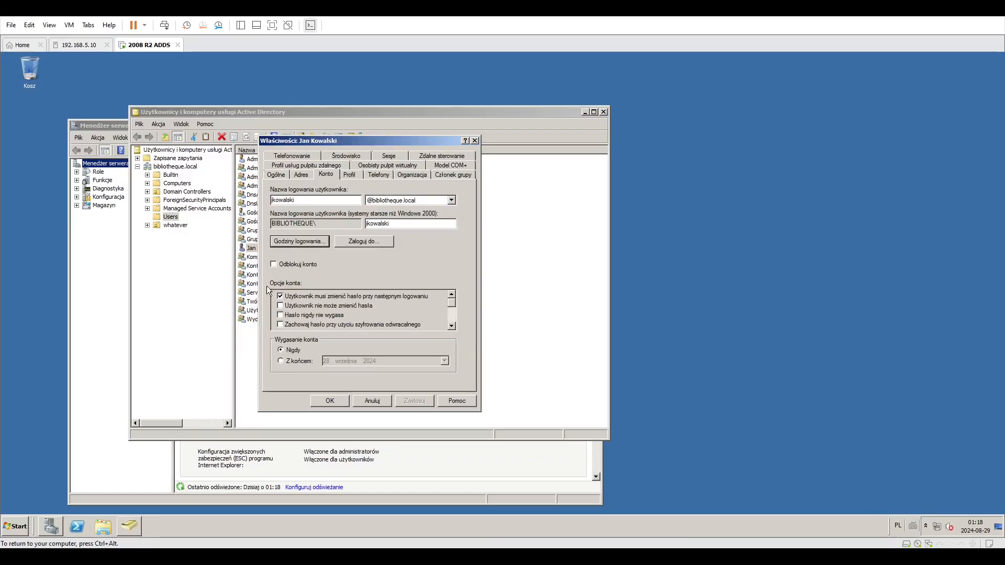
left_click(377, 242)
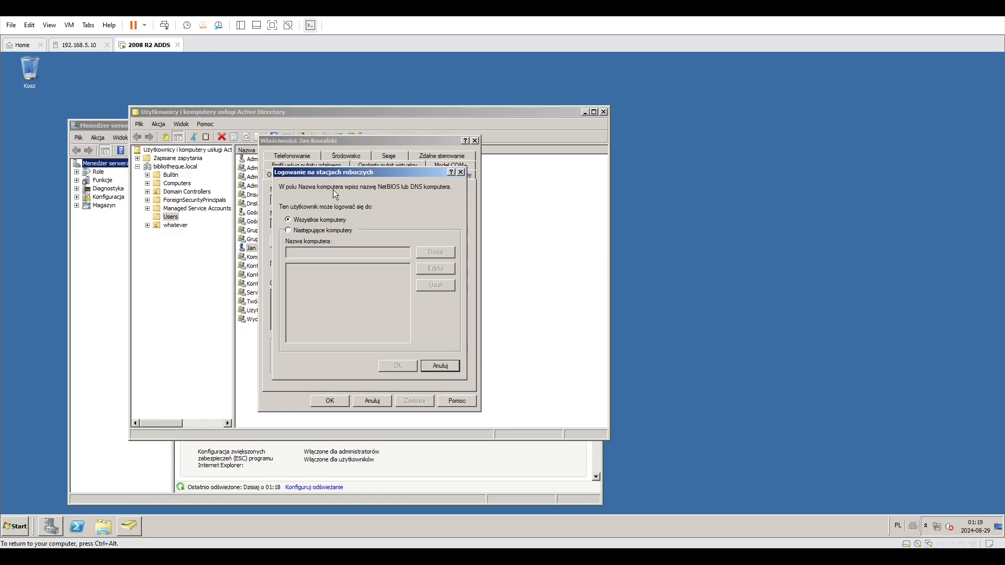
left_click(331, 230)
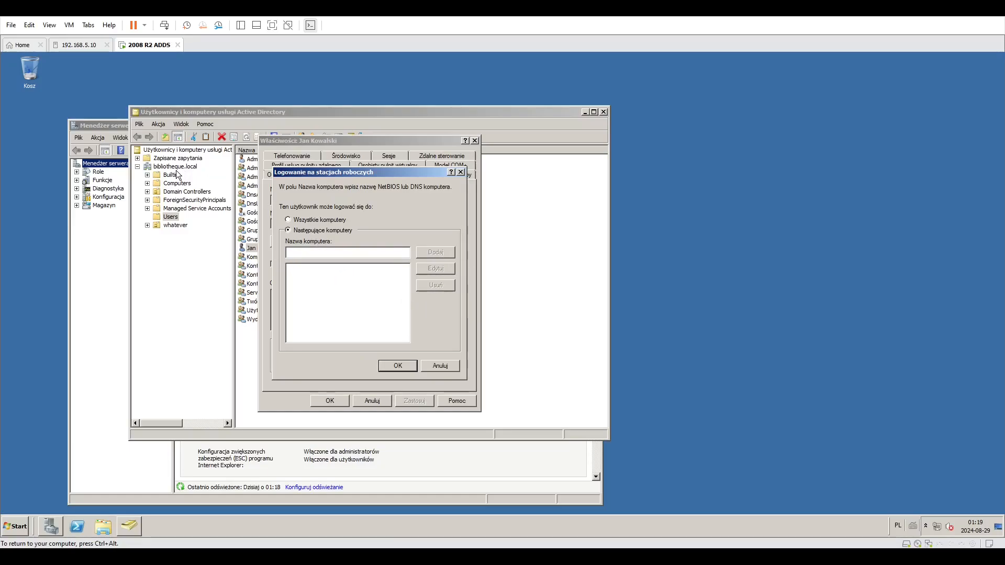
left_click(311, 219)
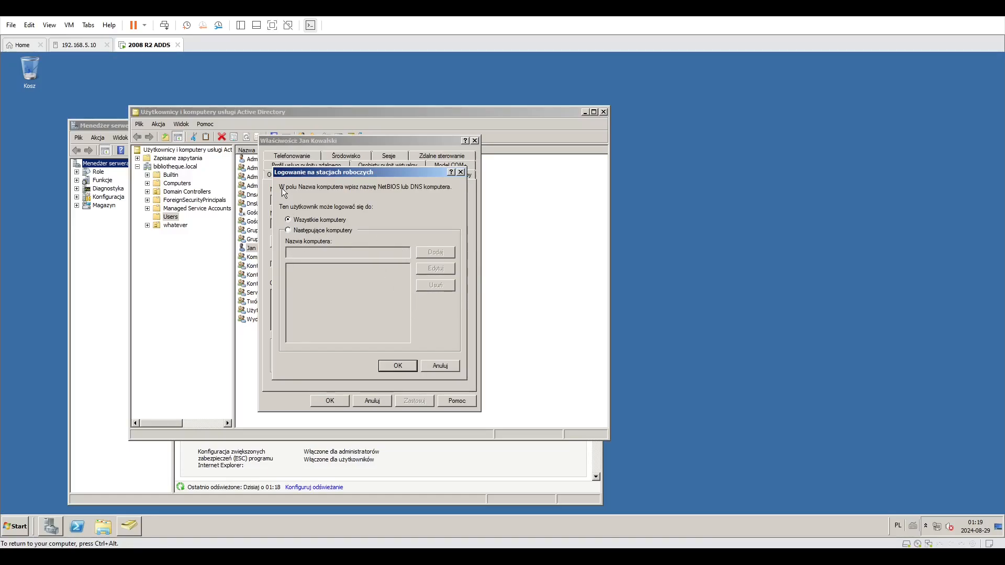
left_click(396, 366)
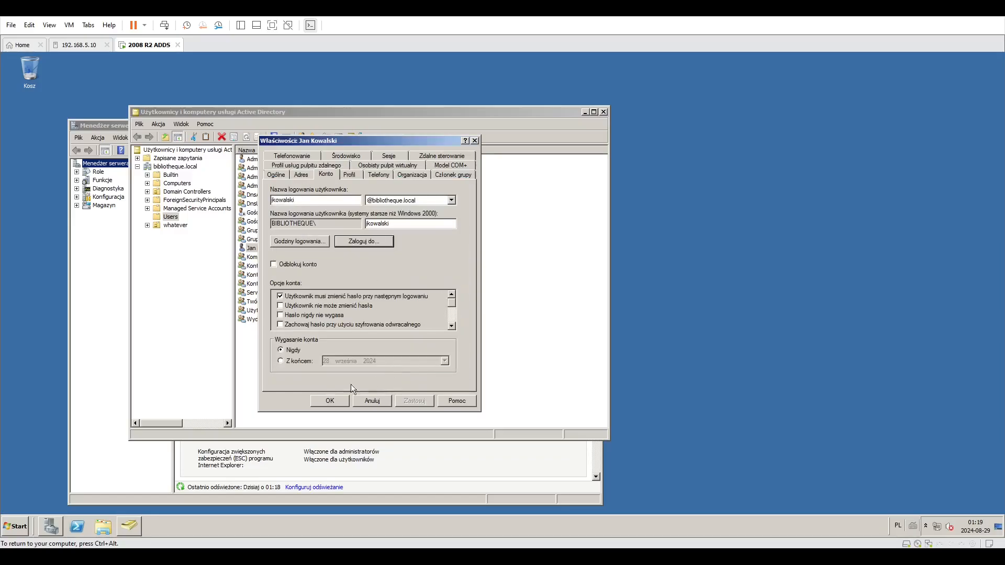
left_click(369, 400)
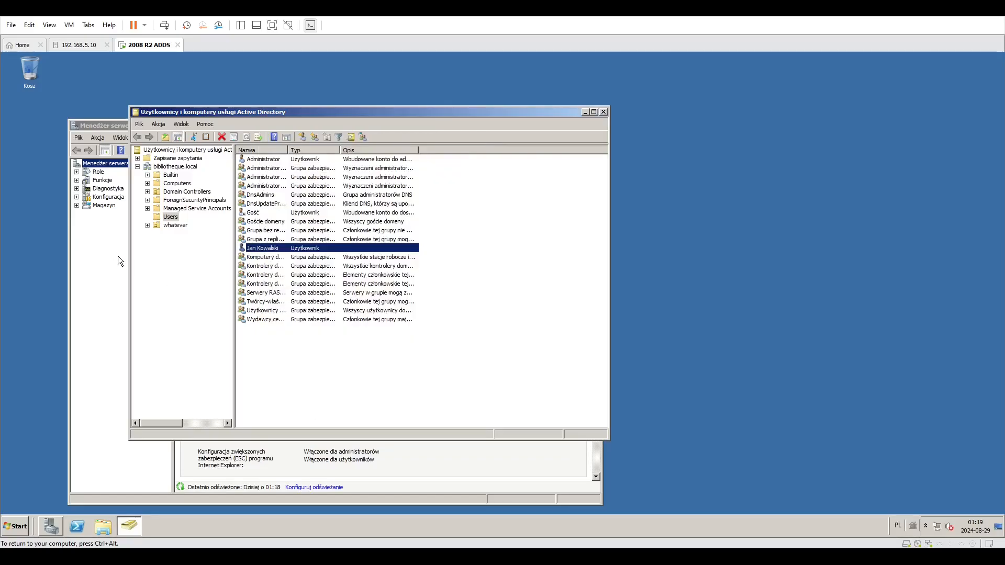
View the Computers container, then close Active Directory Users and Computers and Server Manager.
left_click(188, 183)
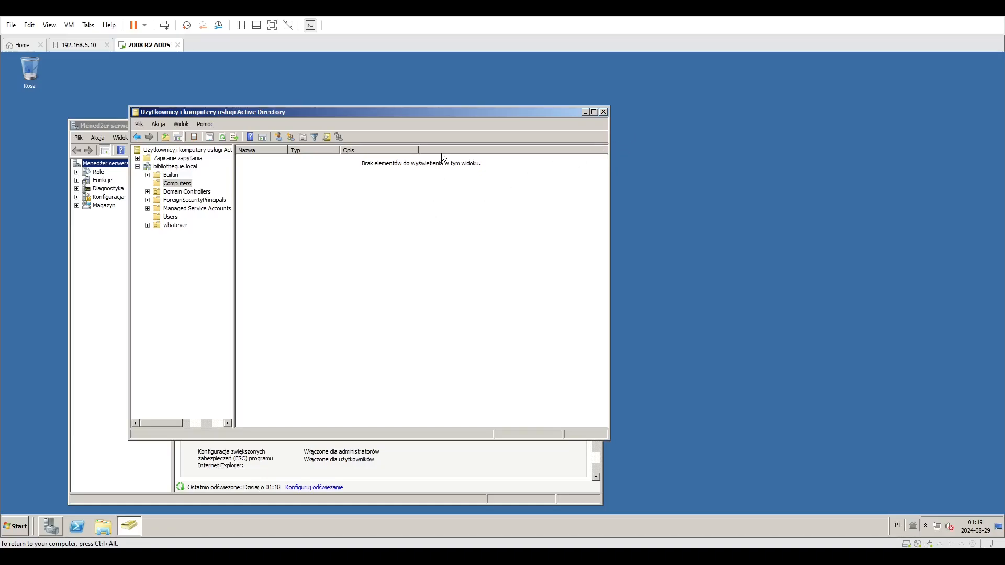
left_click(603, 112)
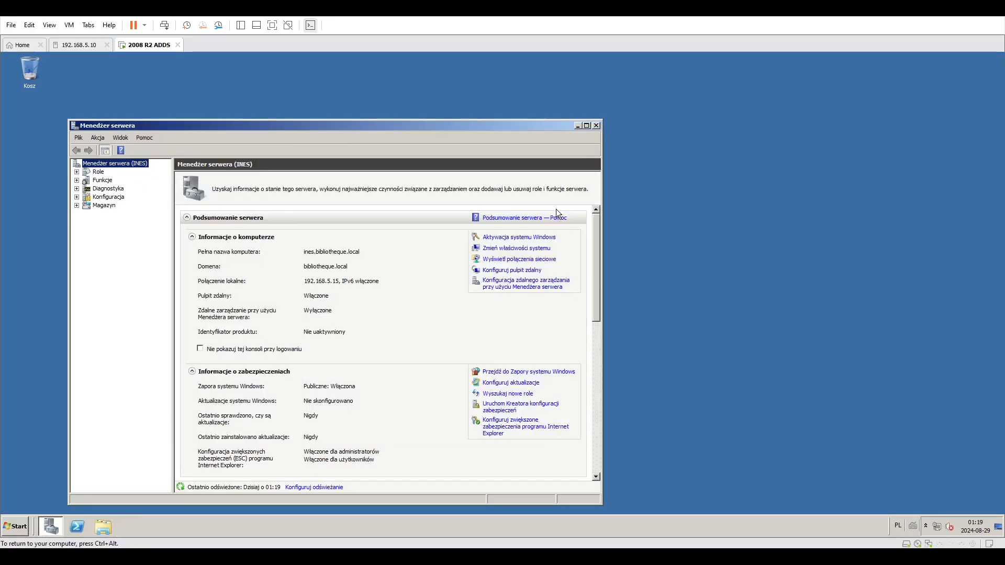
left_click(596, 125)
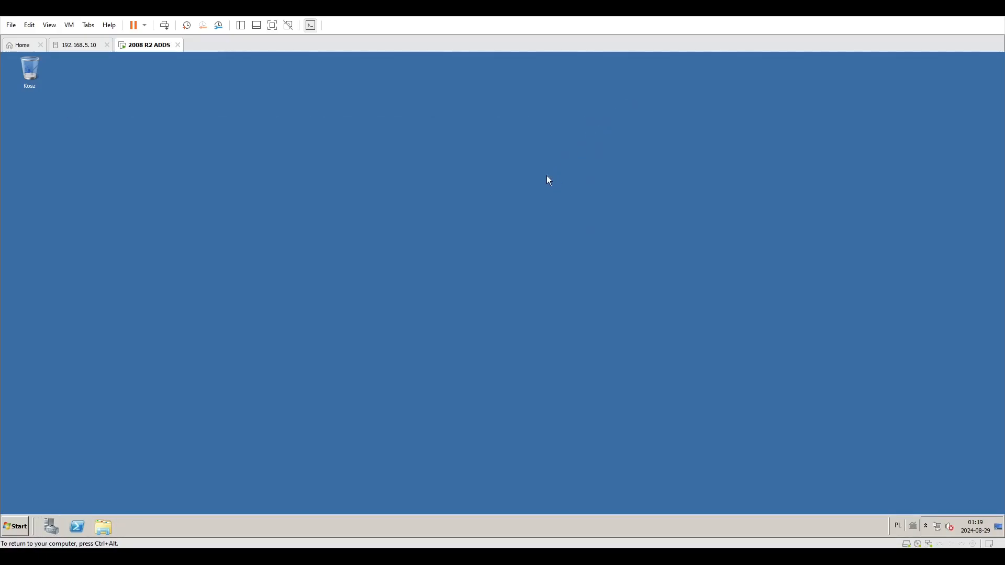